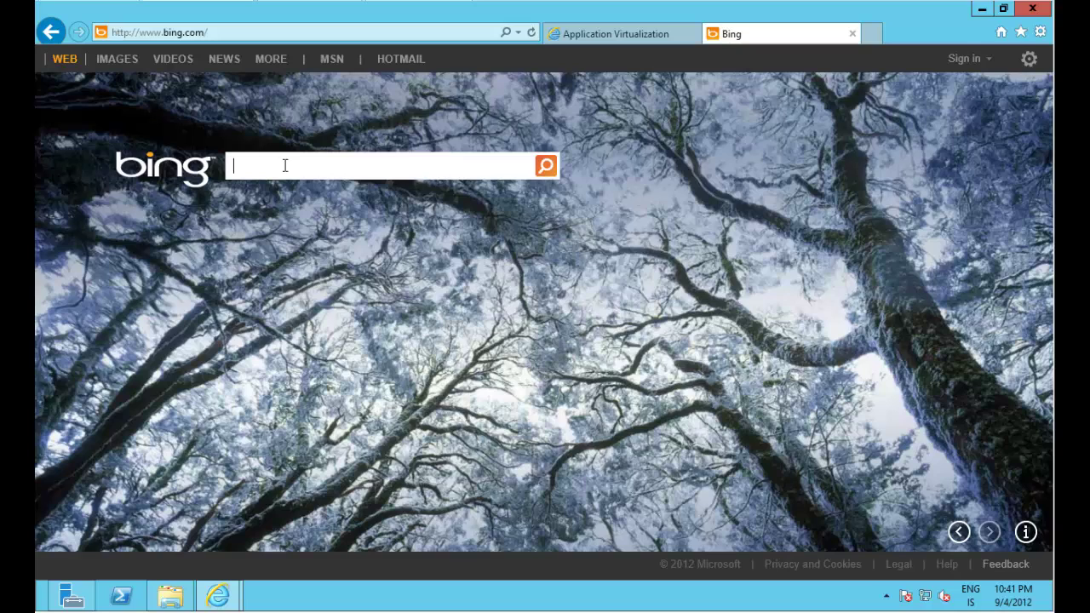
# Search Bing for 'office 2013 appv download'.
pyautogui.write('office 2013')
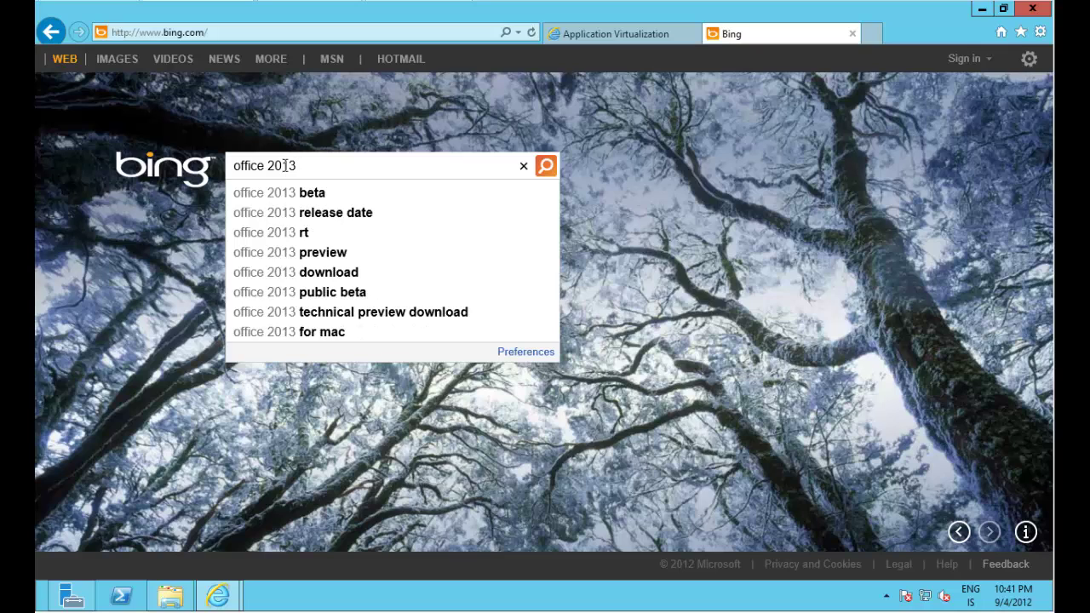
pyautogui.write(' appv downl')
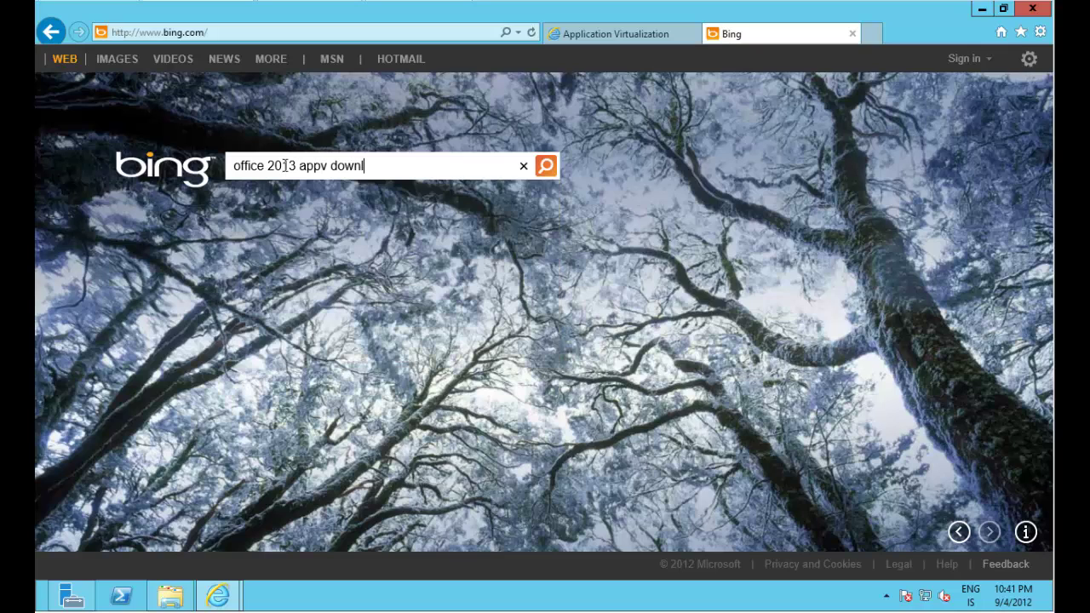
pyautogui.write('oad')
pyautogui.press('Return')
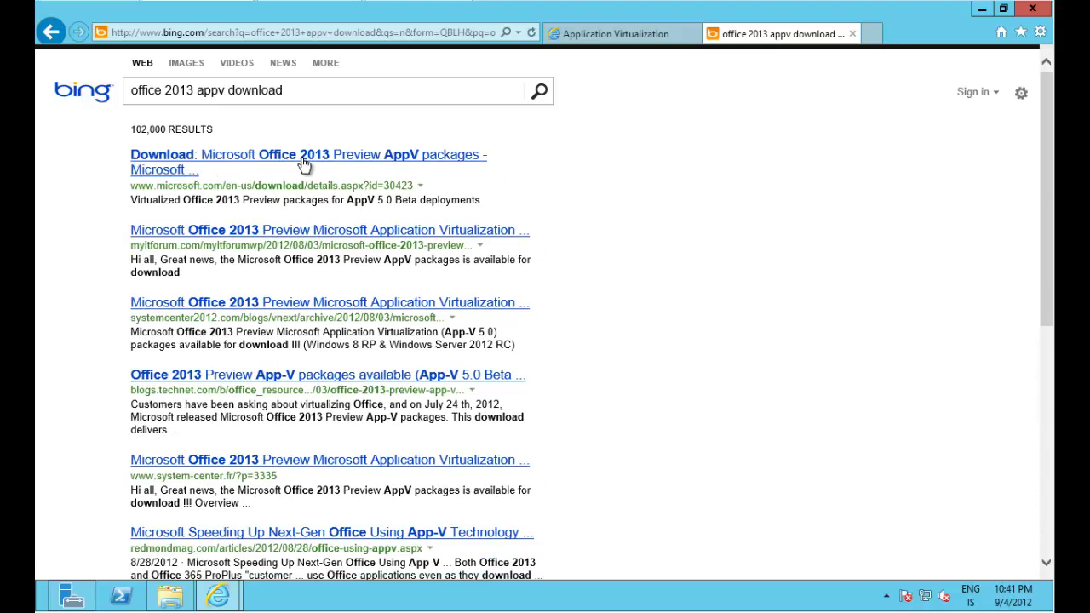
# Open the Office 2013 Preview AppV packages download page and scroll to its file list.
pyautogui.click(161, 162)
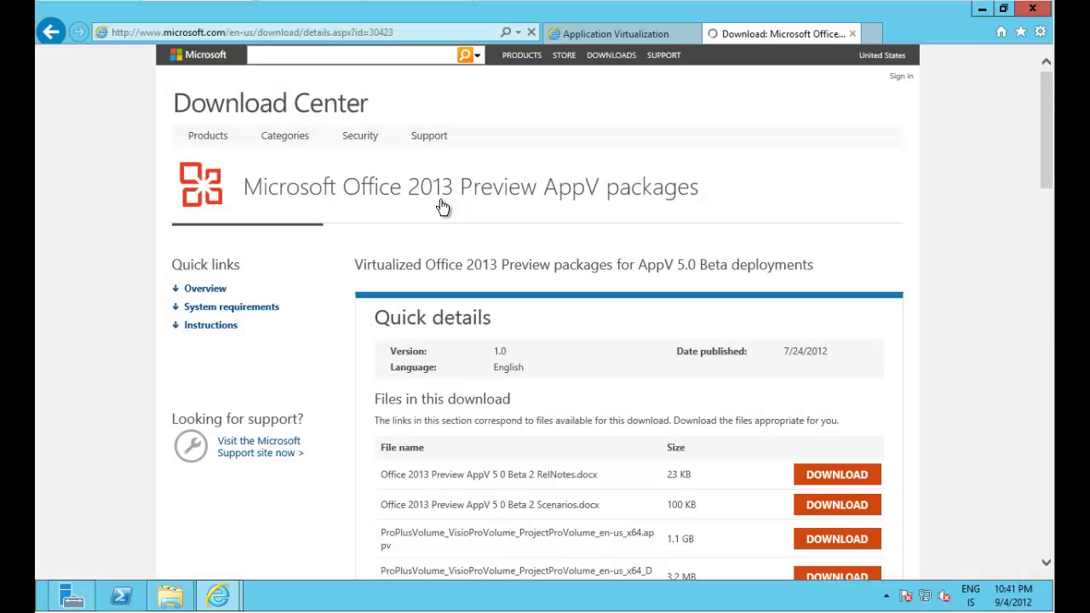
pyautogui.scroll(-3, 731, 311)
pyautogui.scroll(-1, 731, 310)
pyautogui.scroll(3, 731, 310)
pyautogui.scroll(-2, 732, 310)
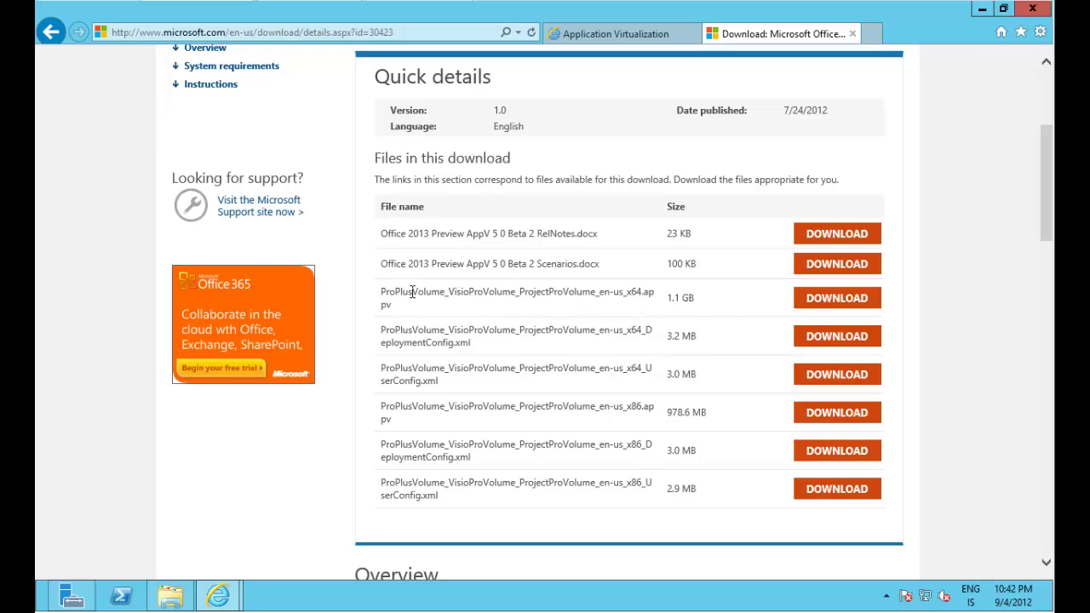
# Point out the x64 package files: the .appv extension, 1.1 GB size and x64 name.
pyautogui.moveTo(382, 292); pyautogui.dragTo(882, 371)
pyautogui.click(619, 310)
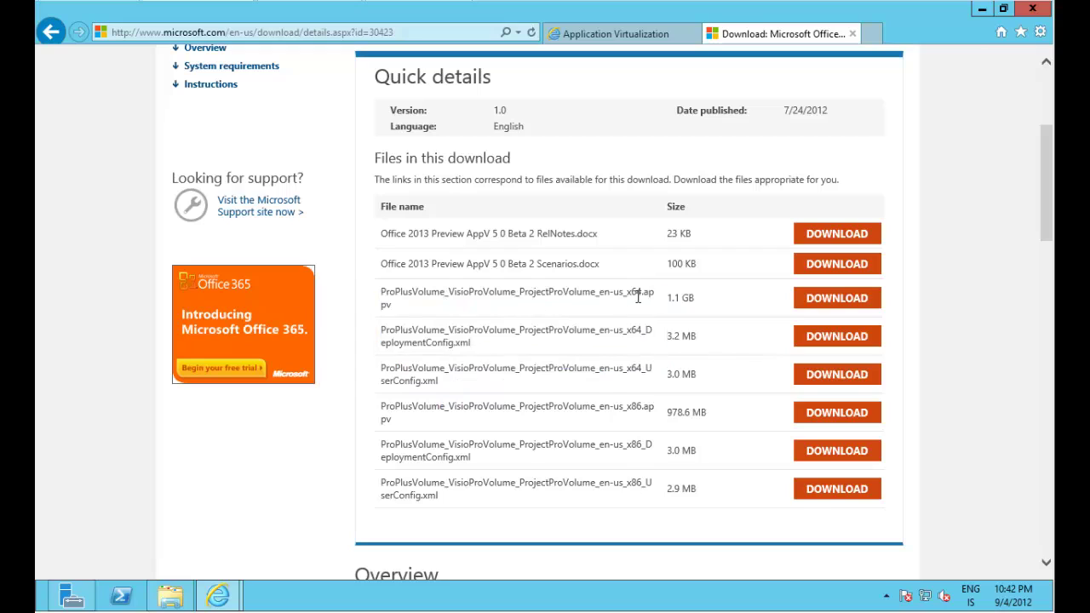
pyautogui.moveTo(641, 294); pyautogui.dragTo(669, 293)
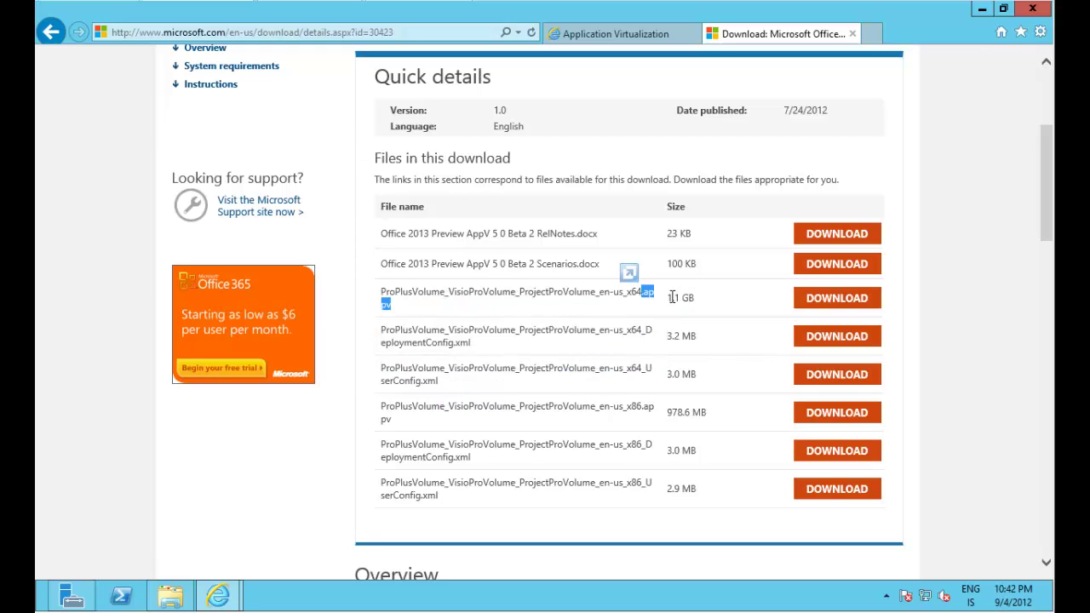
pyautogui.moveTo(667, 298); pyautogui.dragTo(695, 298)
pyautogui.moveTo(628, 294)
pyautogui.mouseDown()
pyautogui.moveTo(655, 300)
pyautogui.moveTo(641, 294)
pyautogui.mouseUp()
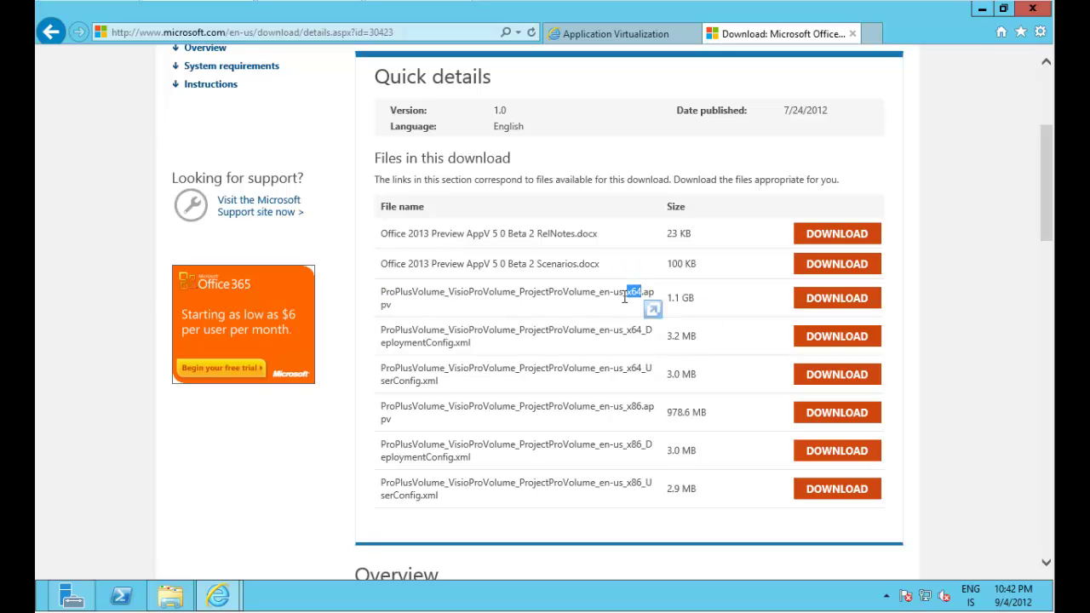
pyautogui.click(596, 322)
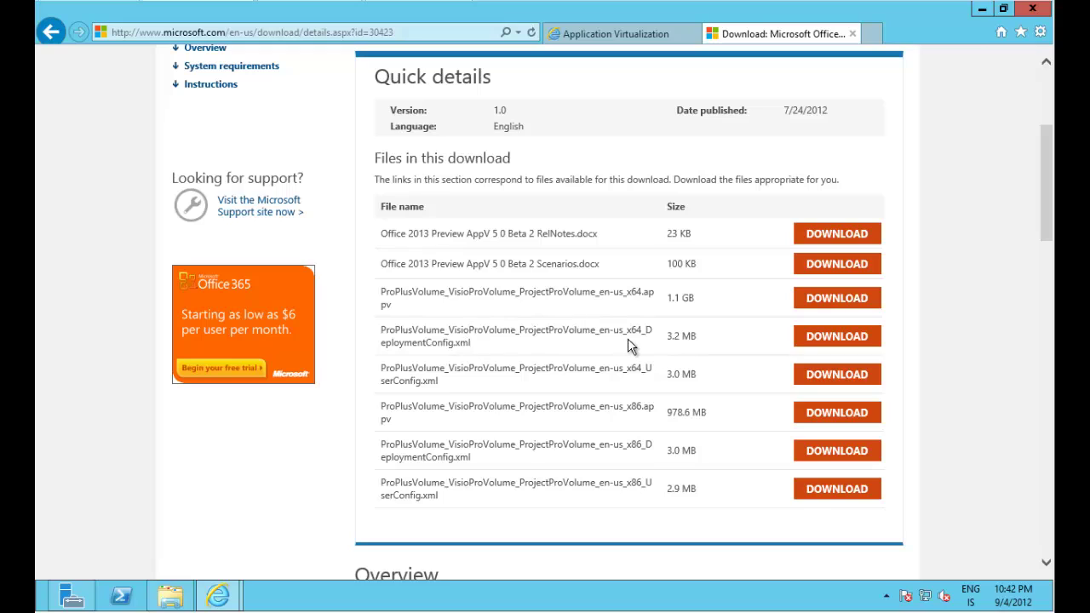
# Point out the DeploymentConfig.xml (3.2 MB) and user config (3.0 MB) files, then the x86 package.
pyautogui.moveTo(645, 330); pyautogui.dragTo(662, 341)
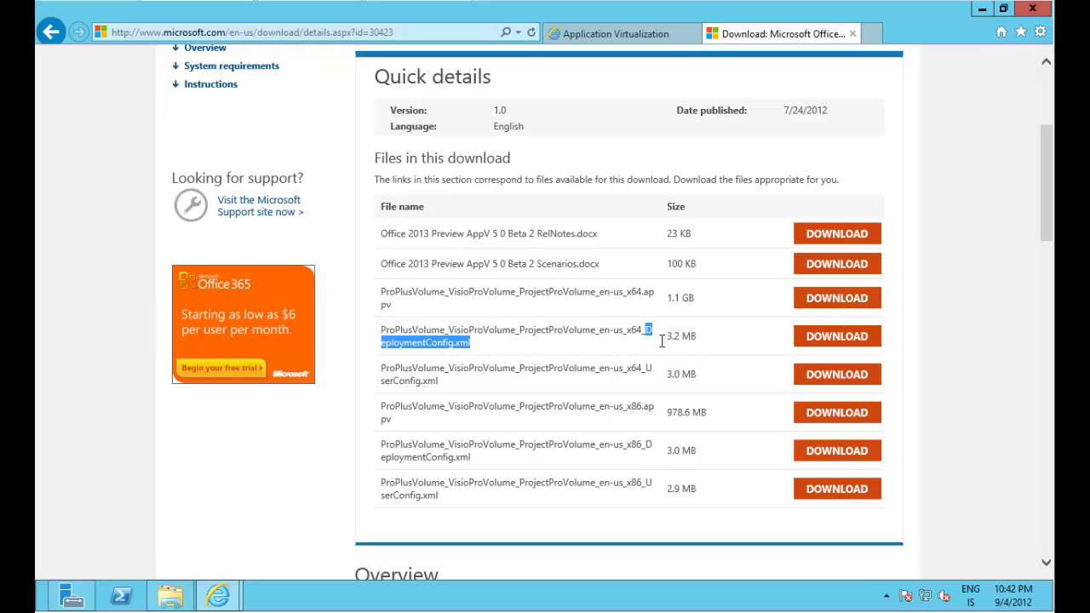
pyautogui.click(511, 345)
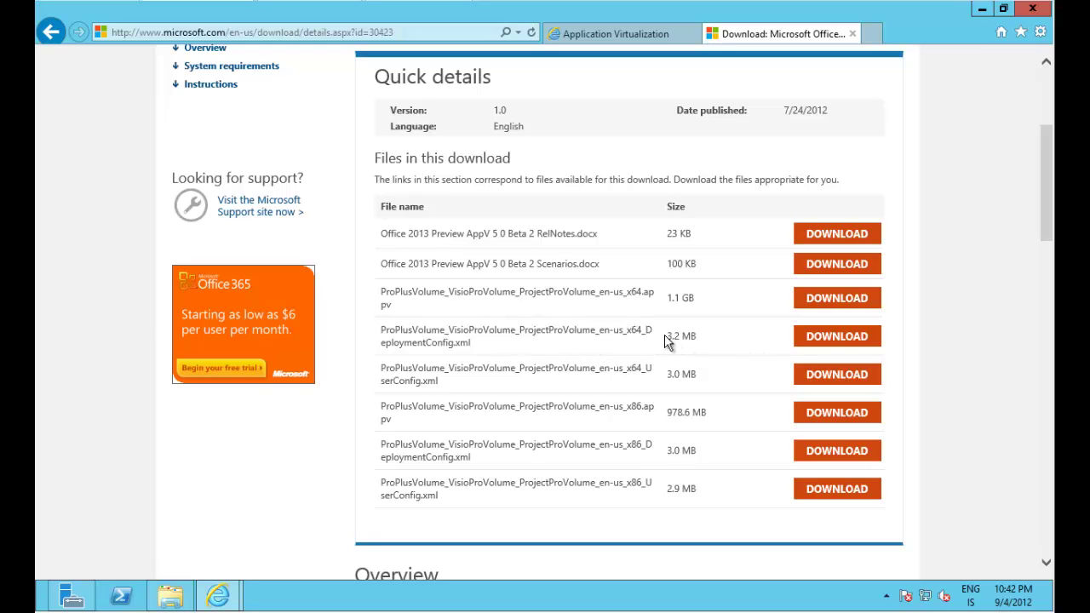
pyautogui.moveTo(667, 337); pyautogui.dragTo(692, 345)
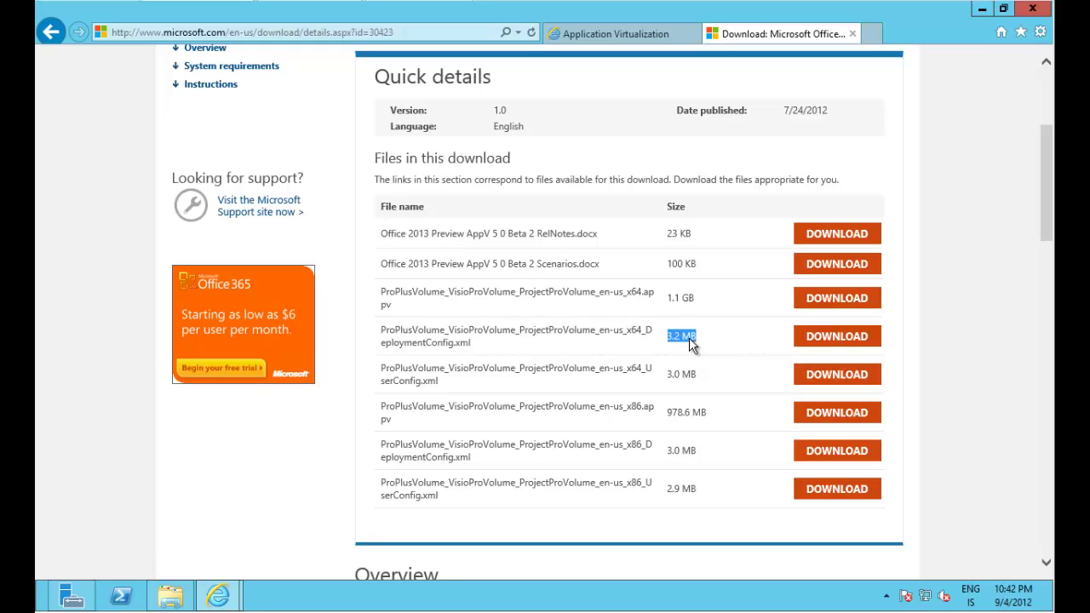
pyautogui.click(632, 332)
pyautogui.moveTo(667, 374); pyautogui.dragTo(713, 376)
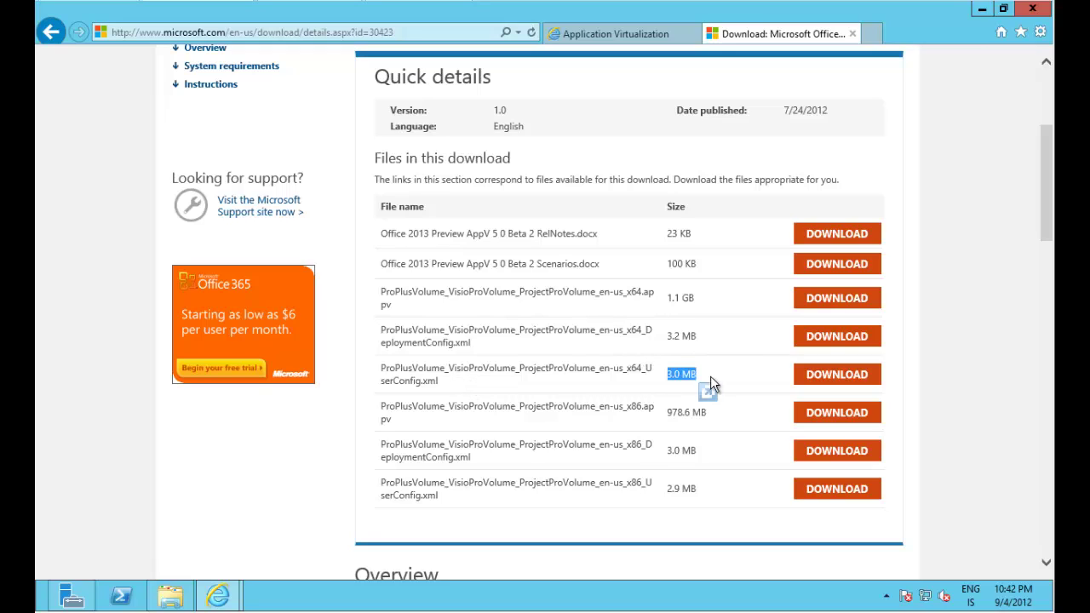
pyautogui.click(641, 379)
pyautogui.moveTo(633, 409); pyautogui.dragTo(688, 495)
pyautogui.click(531, 430)
pyautogui.moveTo(634, 407)
pyautogui.mouseDown()
pyautogui.moveTo(625, 407)
pyautogui.moveTo(643, 408)
pyautogui.mouseUp()
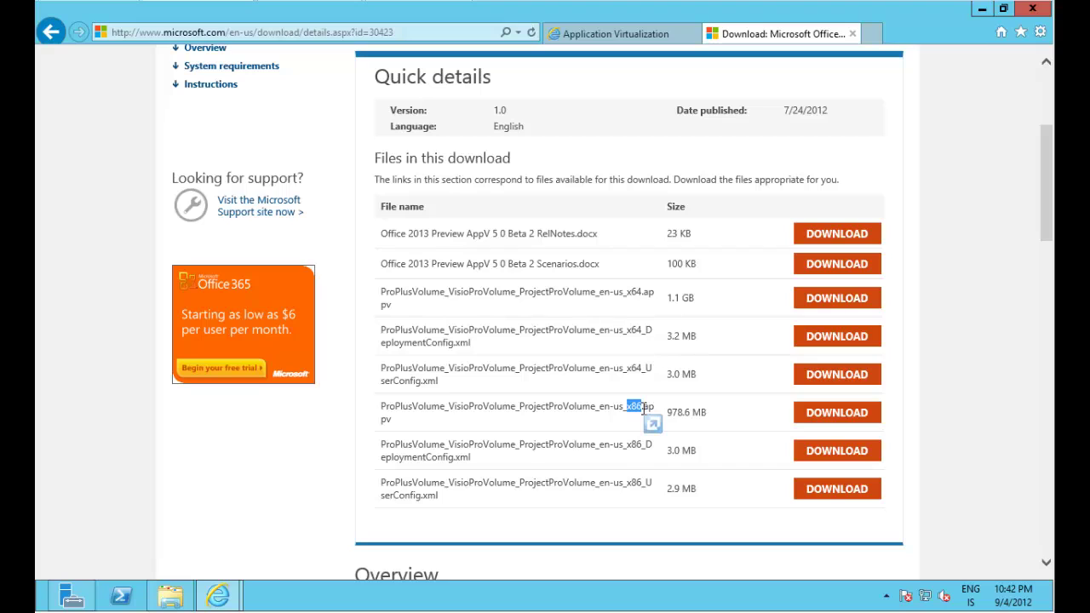
pyautogui.click(173, 594)
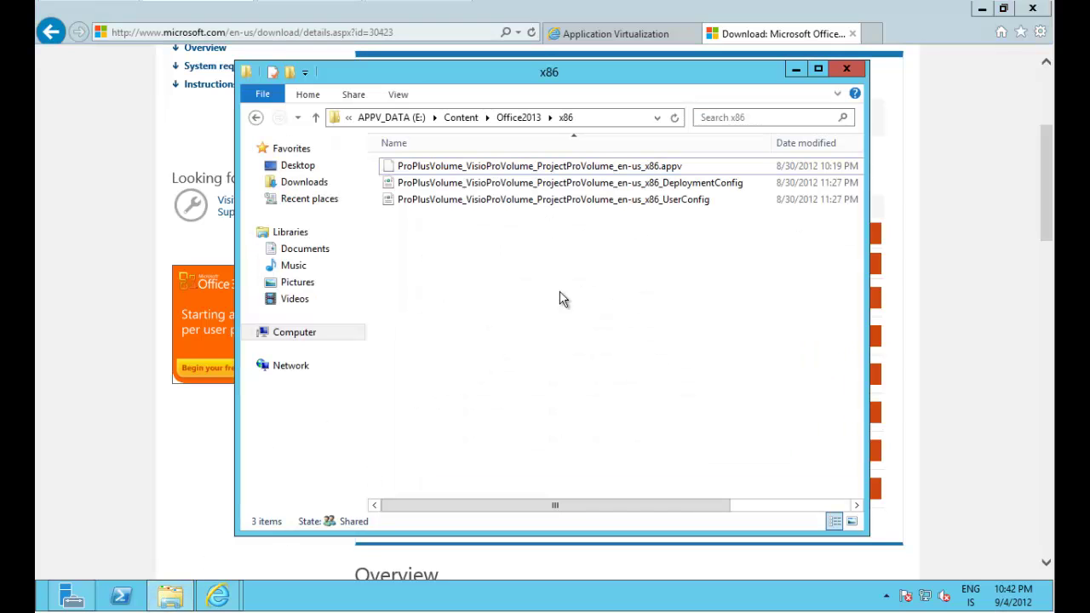
pyautogui.click(521, 118)
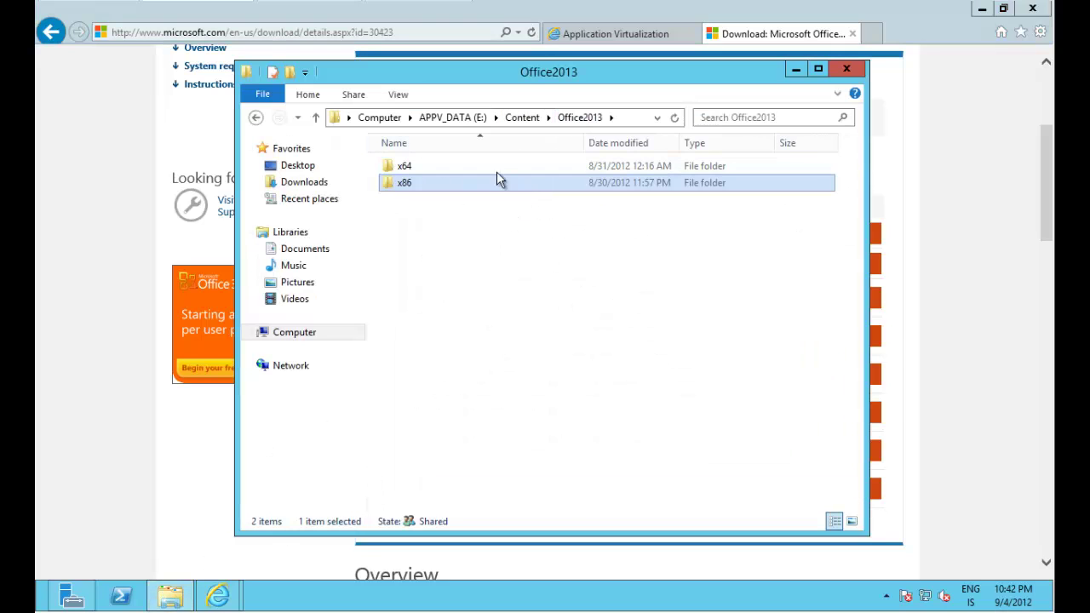
pyautogui.click(460, 230)
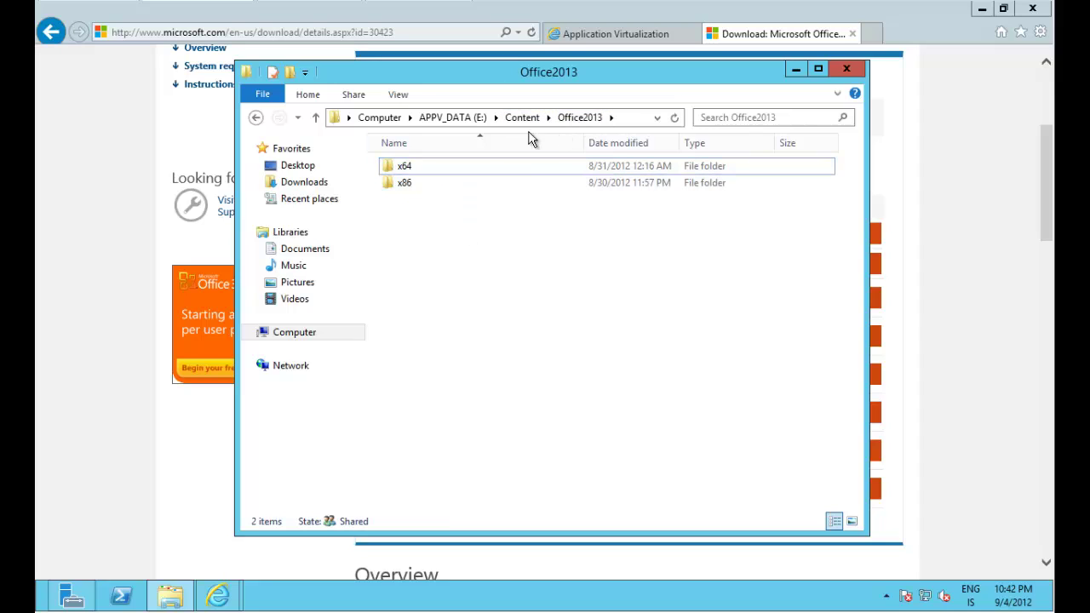
pyautogui.doubleClick(471, 170)
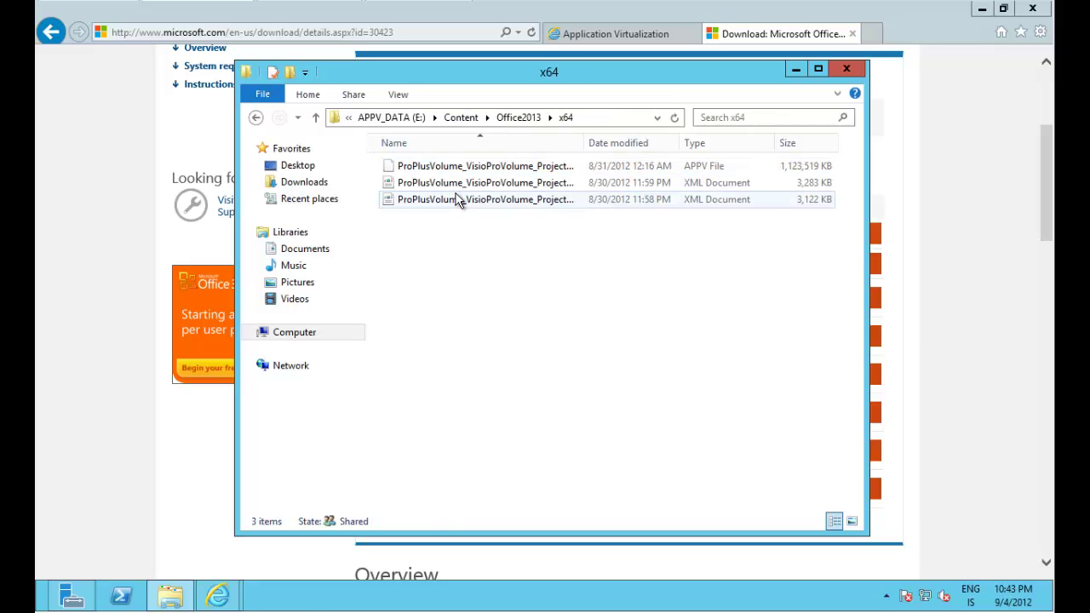
pyautogui.moveTo(585, 142); pyautogui.dragTo(770, 142)
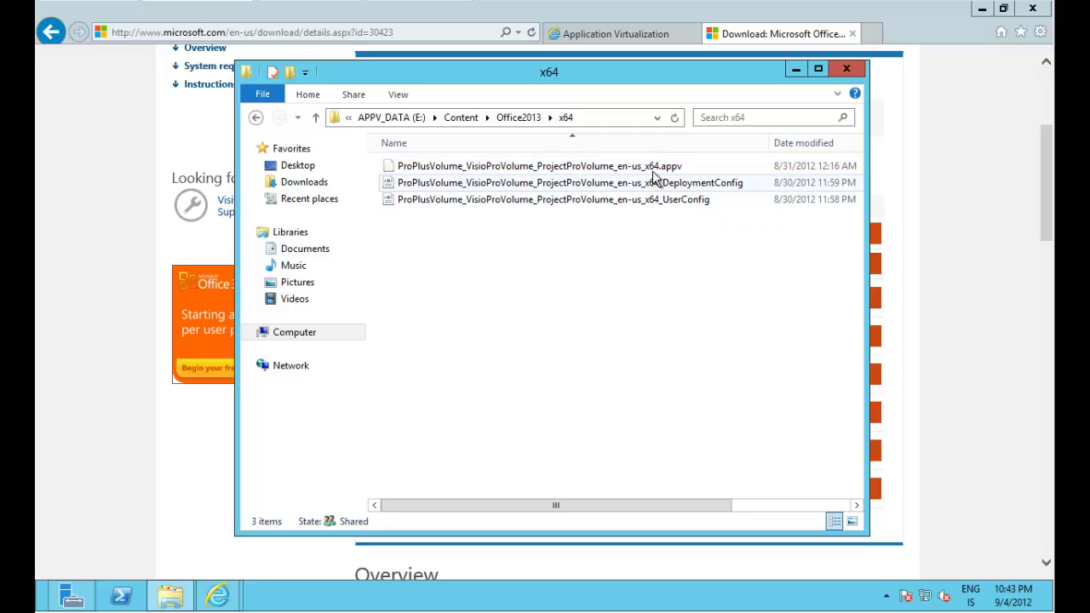
pyautogui.click(516, 117)
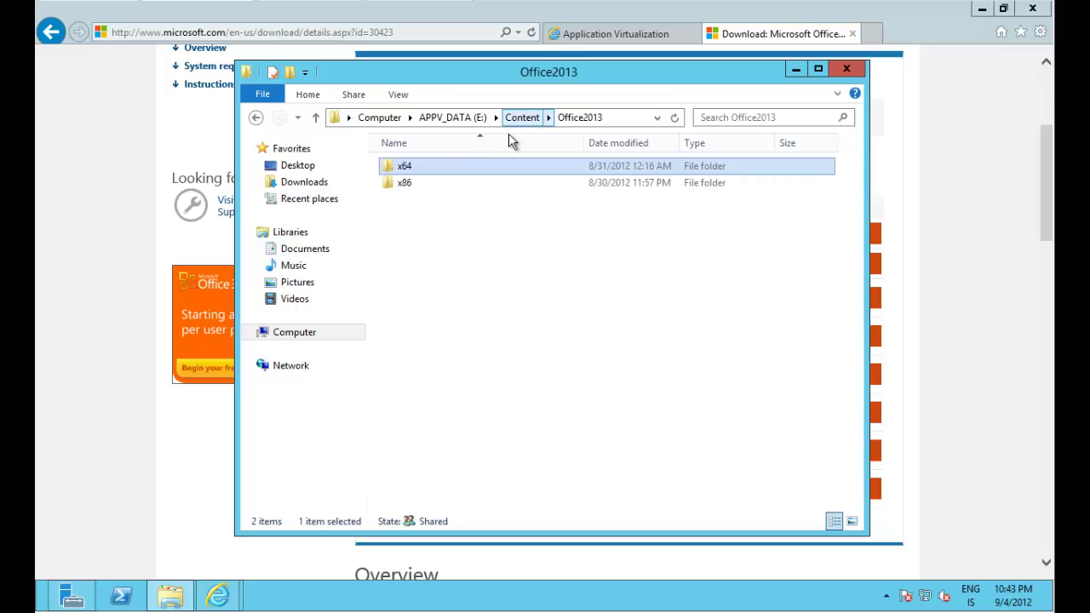
pyautogui.doubleClick(451, 184)
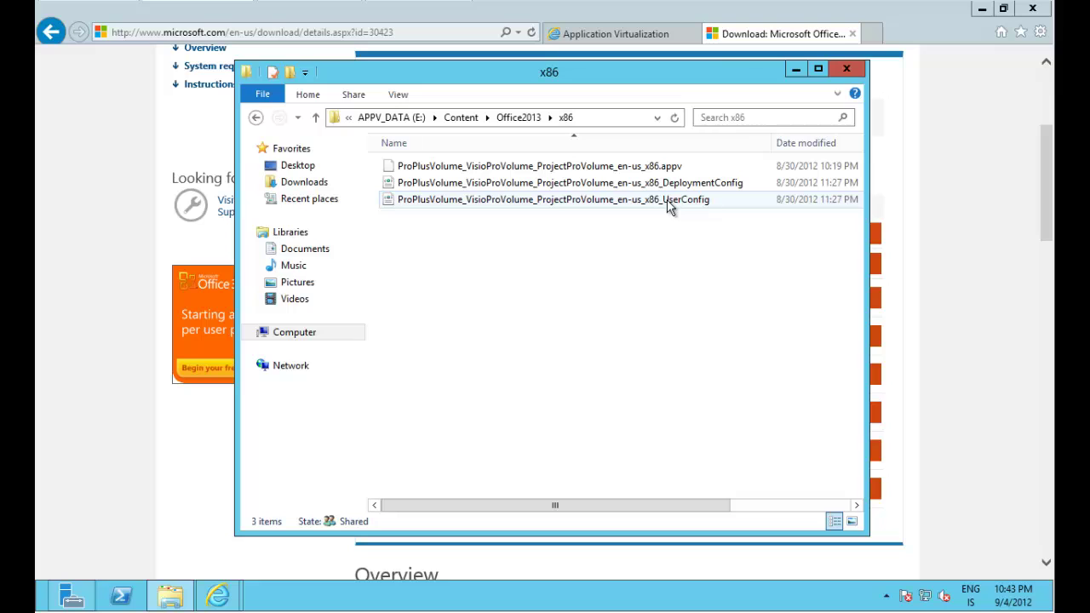
# Minimize the x86 folder window and highlight parts of the download description text.
pyautogui.click(798, 71)
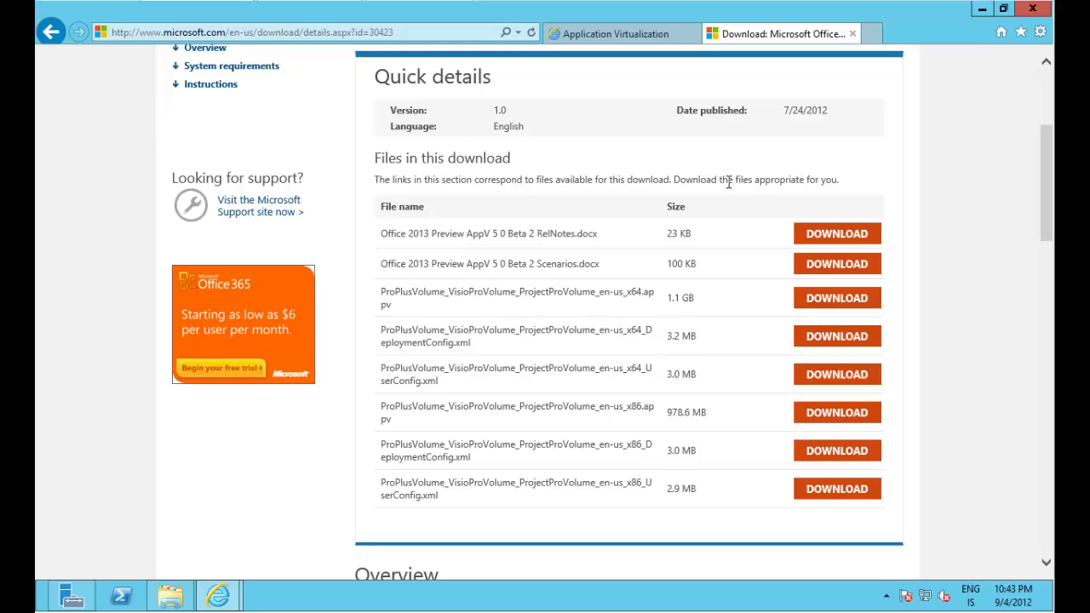
pyautogui.moveTo(725, 181); pyautogui.dragTo(673, 181)
pyautogui.click(703, 178)
pyautogui.moveTo(470, 180); pyautogui.dragTo(671, 181)
pyautogui.click(688, 179)
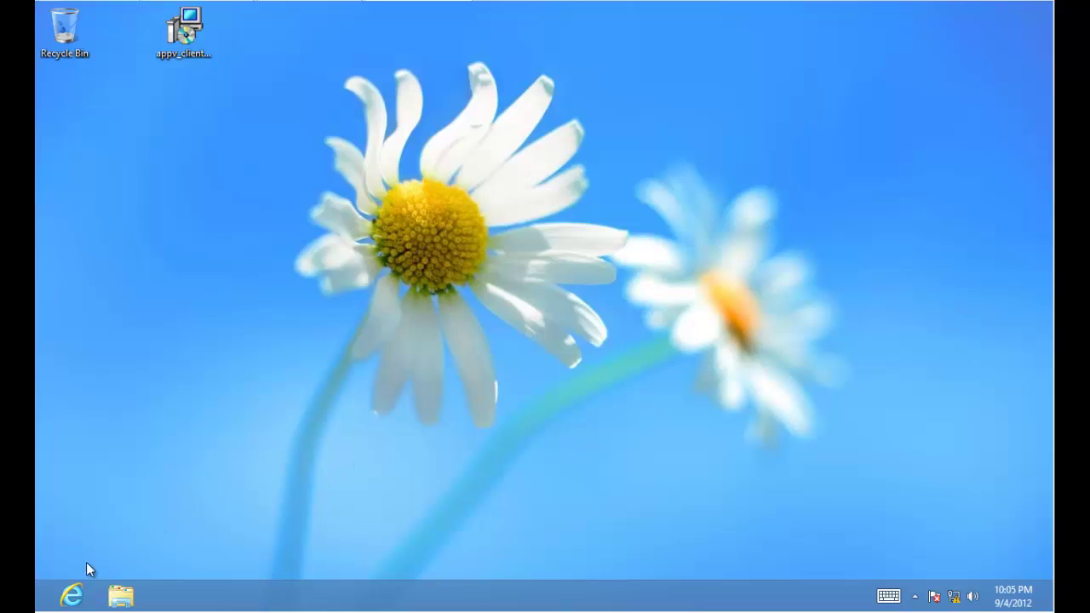
# Search Start for 'po' and bring up the Run as administrator option for Windows PowerShell.
pyautogui.click(41, 606)
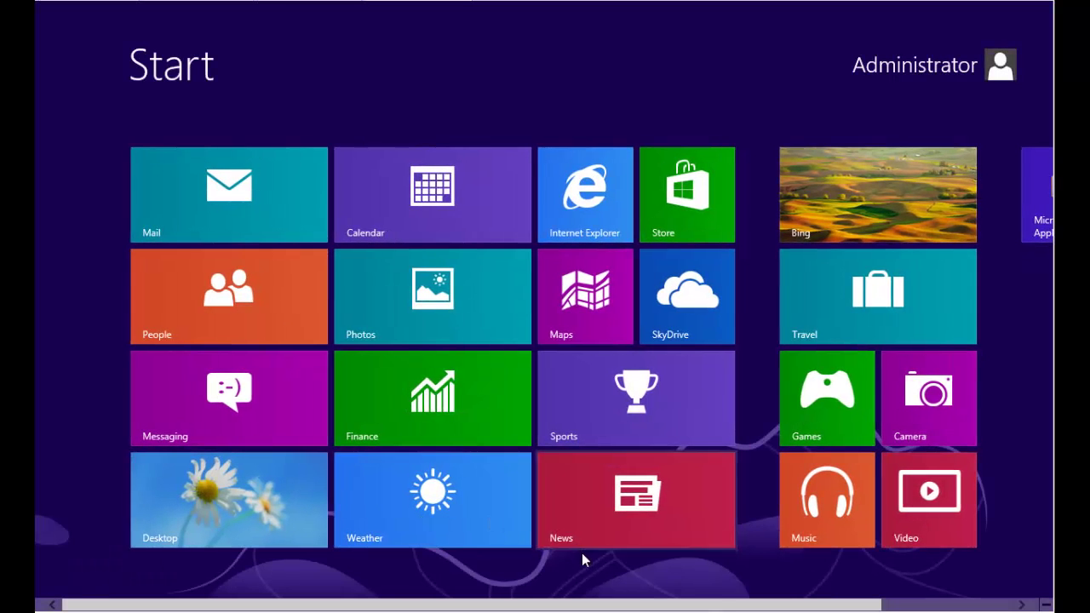
pyautogui.write('po')
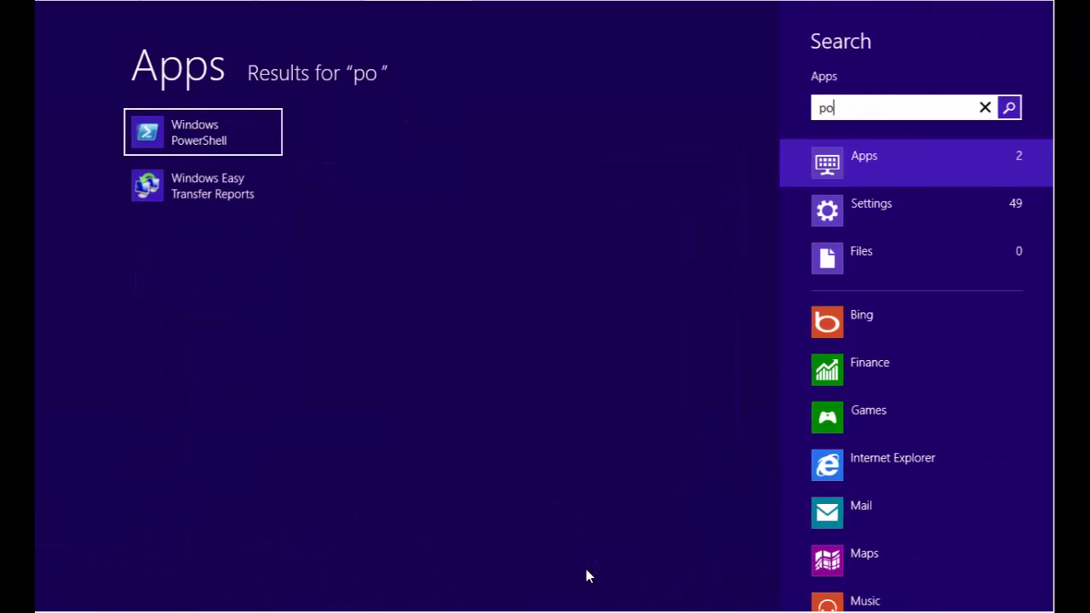
pyautogui.rightClick(205, 128)
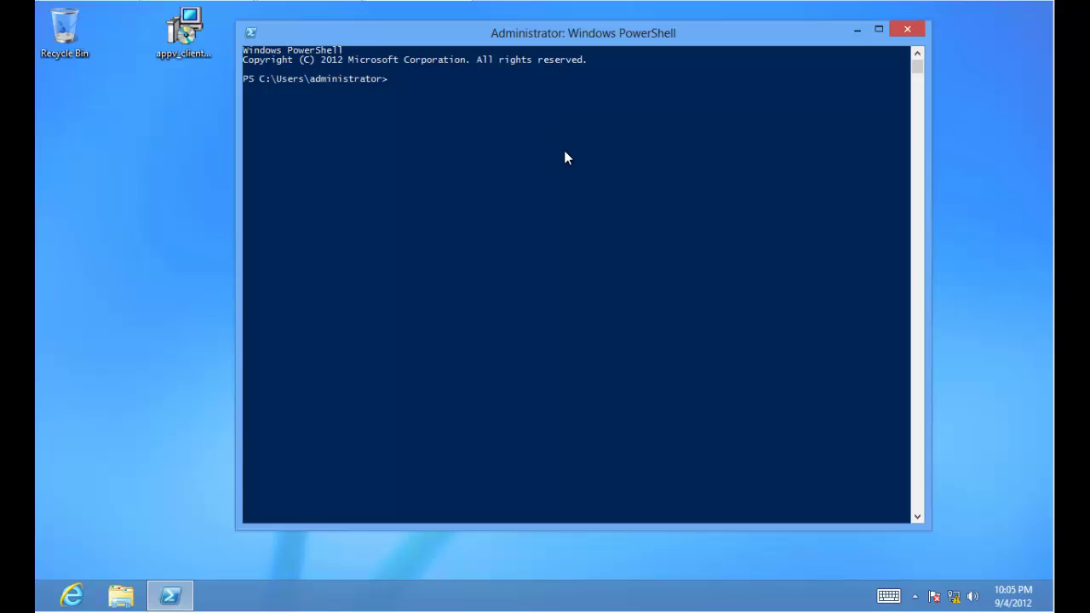
# Set the execution policy to Bypass for the CurrentUser scope and confirm the change.
pyautogui.write('im')
pyautogui.press('BackSpace')
pyautogui.write('et-E')
pyautogui.press('Tab')
pyautogui.write('bypas -Scope')
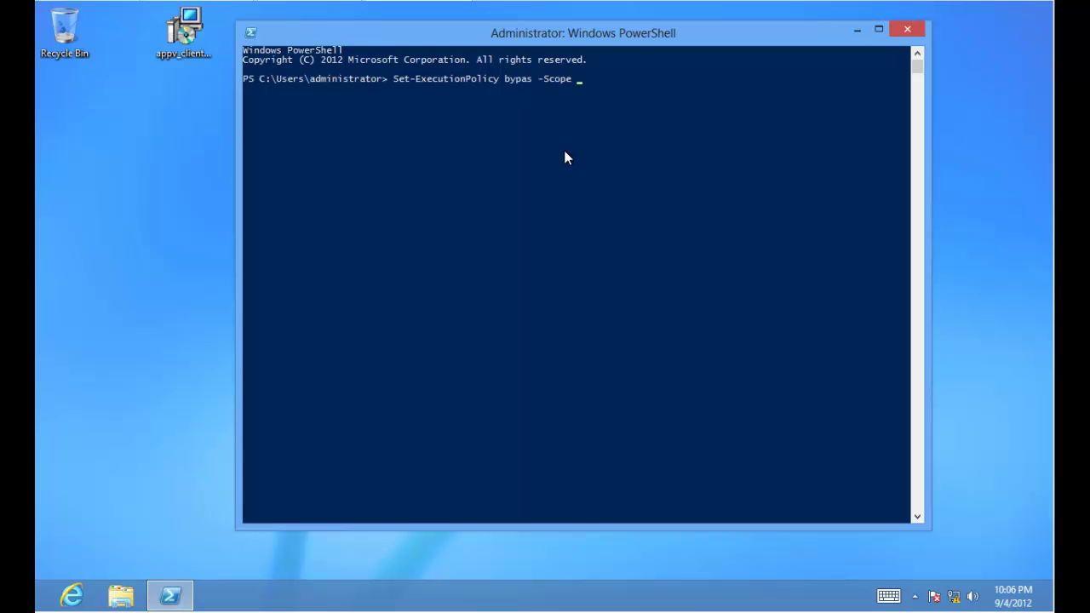
pyautogui.write(' currentuser')
pyautogui.press('Return')
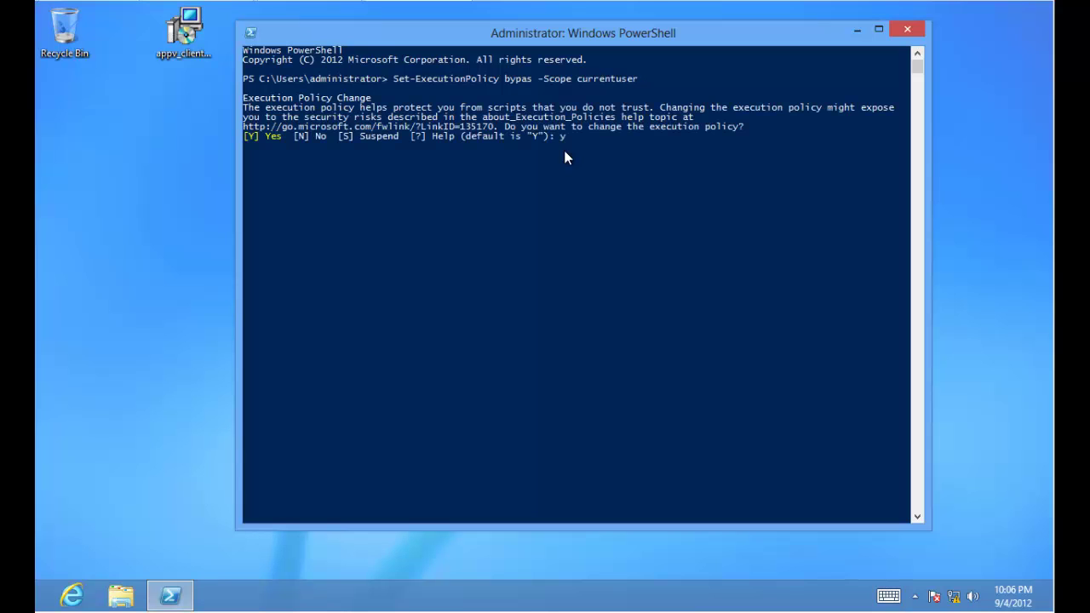
pyautogui.press('Return')
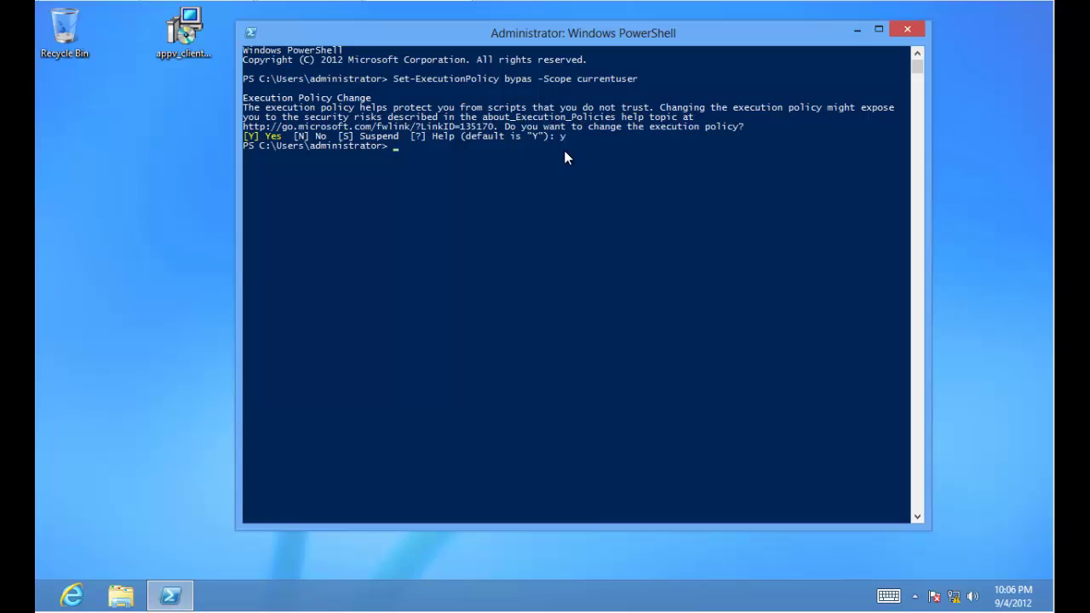
# Import the appvclient module.
pyautogui.write('import-mo')
pyautogui.press('Tab')
pyautogui.write('appvclient')
pyautogui.press('Return')
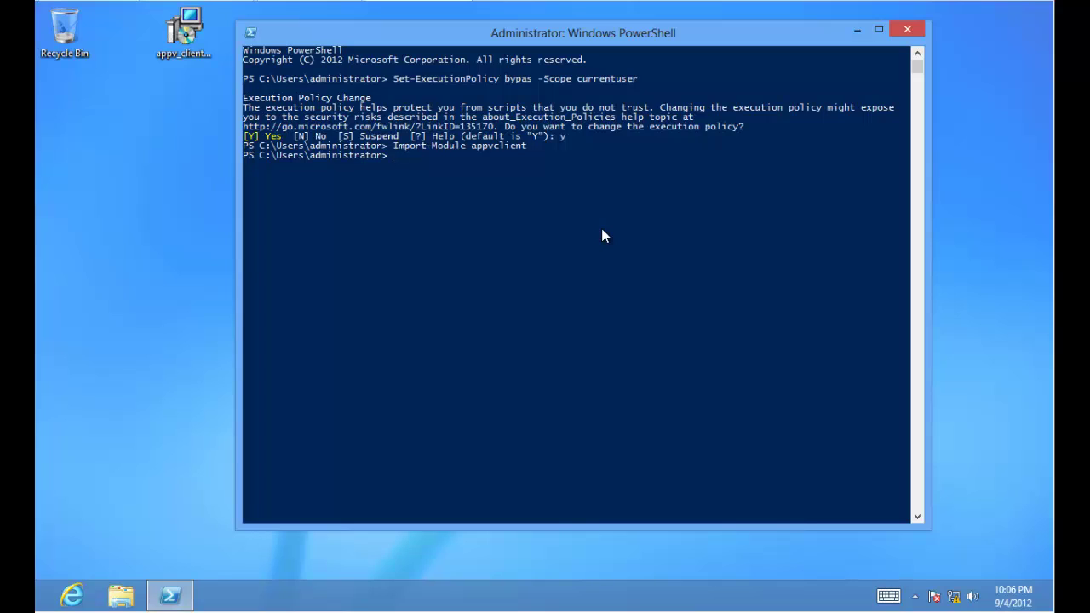
# Run Set-AppvClientConfiguration with -EnablePackageScripts 1.
pyautogui.write('Set-Appvcl')
pyautogui.press('Tab')
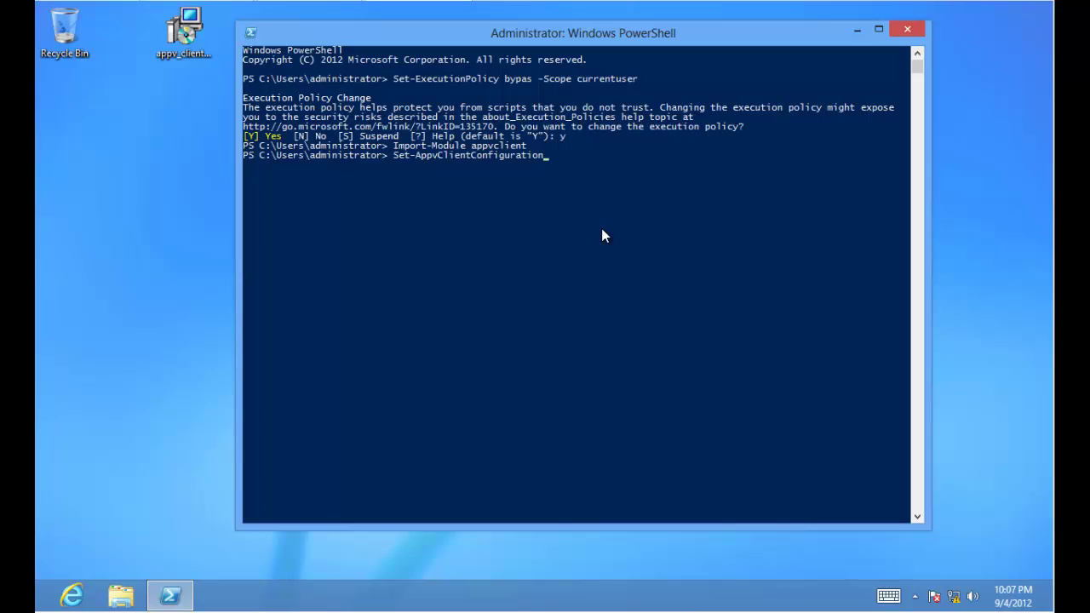
pyautogui.write('-En')
pyautogui.press('Tab')
pyautogui.write('1')
pyautogui.press('Return')
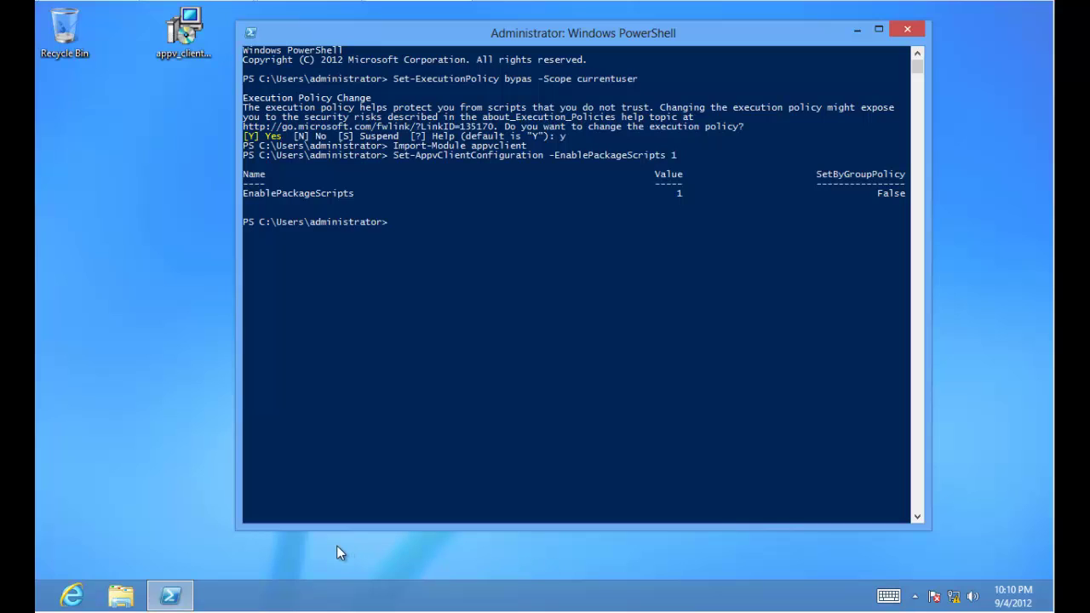
# Paste at the PowerShell prompt to begin the '$pkg =' assignment.
pyautogui.click(465, 379)
pyautogui.rightClick(530, 361)
# Start an Add-AppvClientPackage command in the PowerShell window, clearing stray characters.
pyautogui.write('Add-Appv')
pyautogui.press('Tab')
pyautogui.press('Tab')
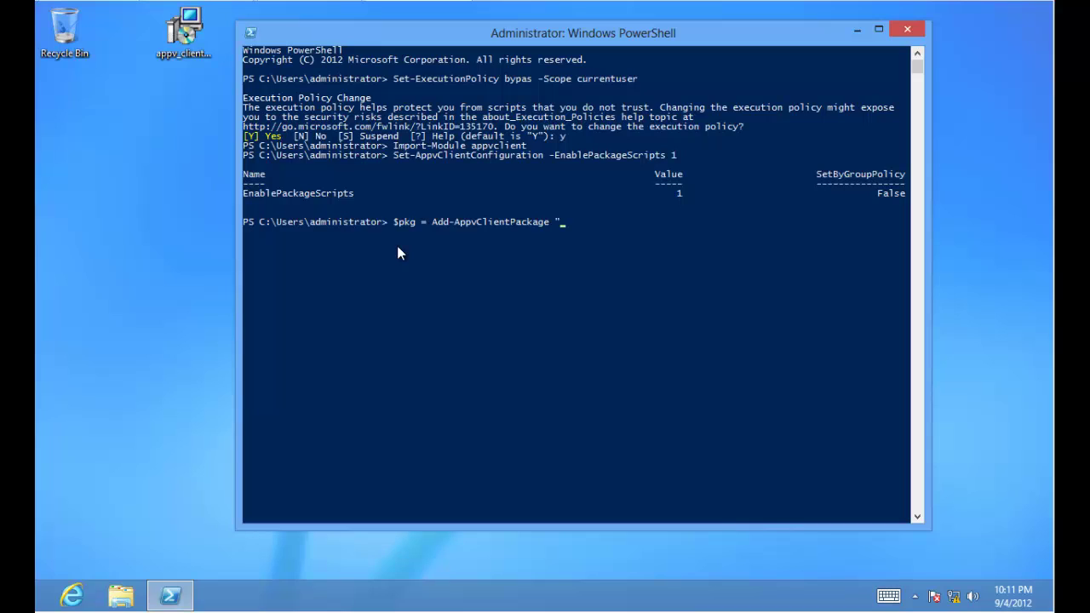
pyautogui.write('?')
pyautogui.press('BackSpace')
pyautogui.press('BackSpace')
pyautogui.press('super')
pyautogui.click(268, 490)
pyautogui.click(575, 314)
pyautogui.press('Escape')
pyautogui.write('--')
pyautogui.press('BackSpace')
pyautogui.press('BackSpace')
# Add the \\appvsrv01\content\office2013\ path with the copied .appv file name and run it.
pyautogui.write('\\\\appvsrv01\\con')
pyautogui.write('te')
pyautogui.press('BackSpace')
pyautogui.press('BackSpace')
pyautogui.press('BackSpace')
pyautogui.press('BackSpace')
pyautogui.write('ontent\\office')
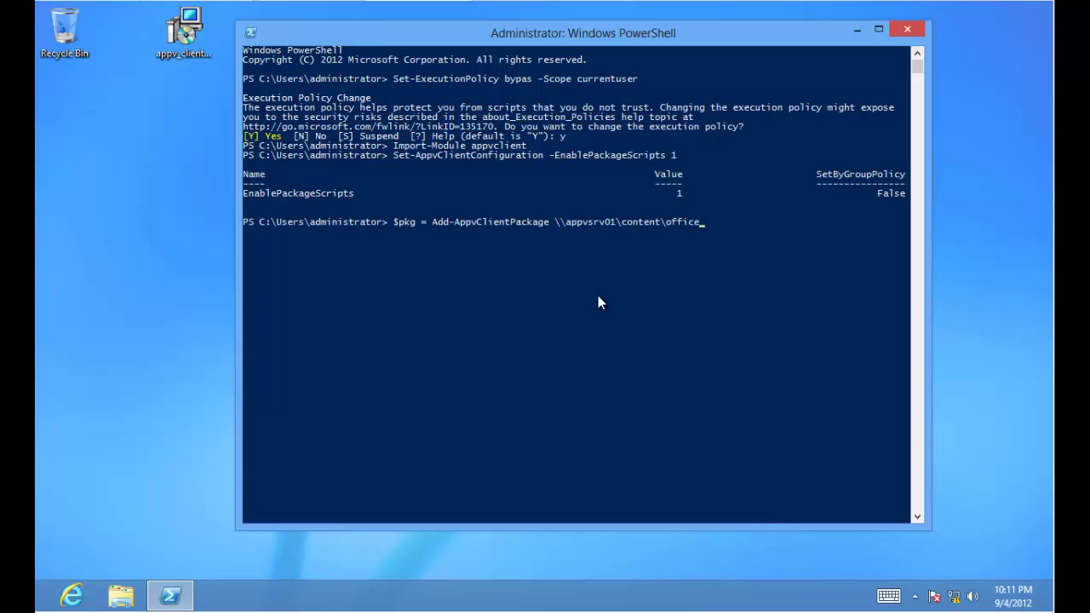
pyautogui.write('2013\\pro')
pyautogui.press('BackSpace')
pyautogui.press('BackSpace')
pyautogui.press('BackSpace')
pyautogui.rightClick(481, 451)
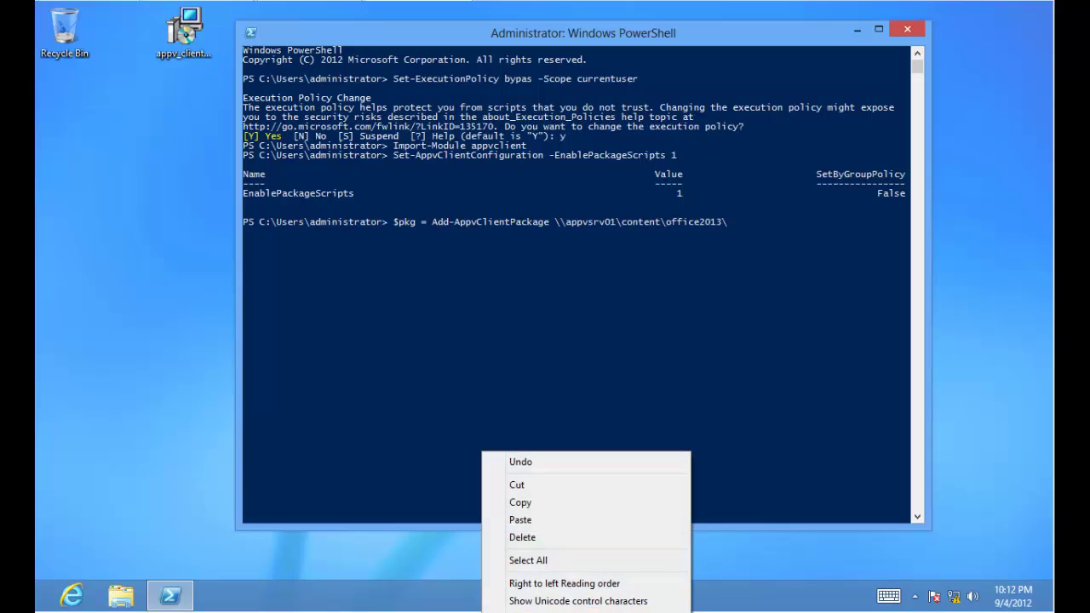
pyautogui.click(537, 506)
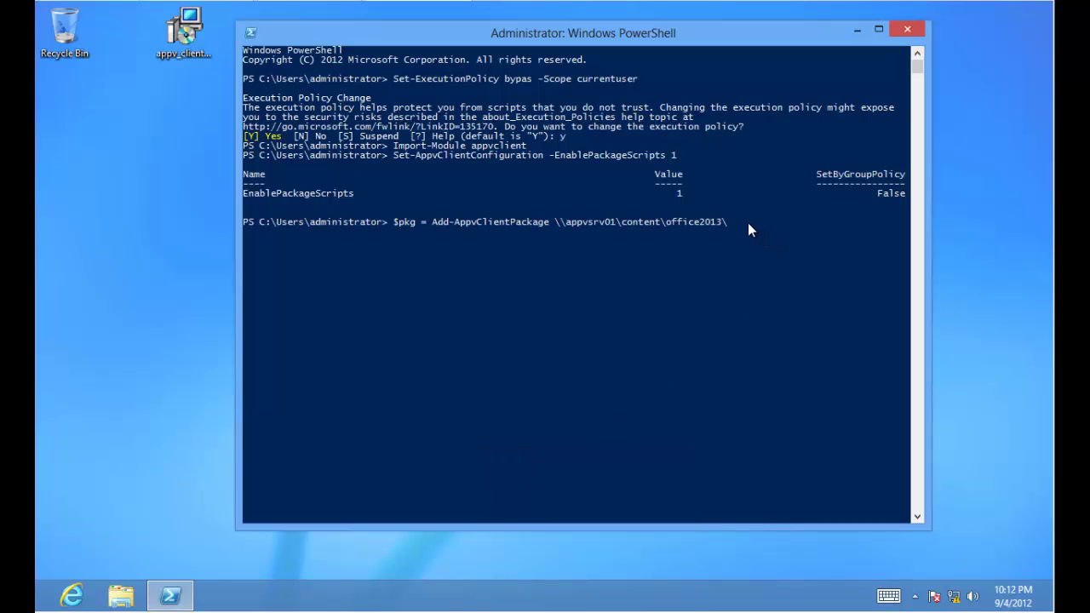
pyautogui.rightClick(748, 222)
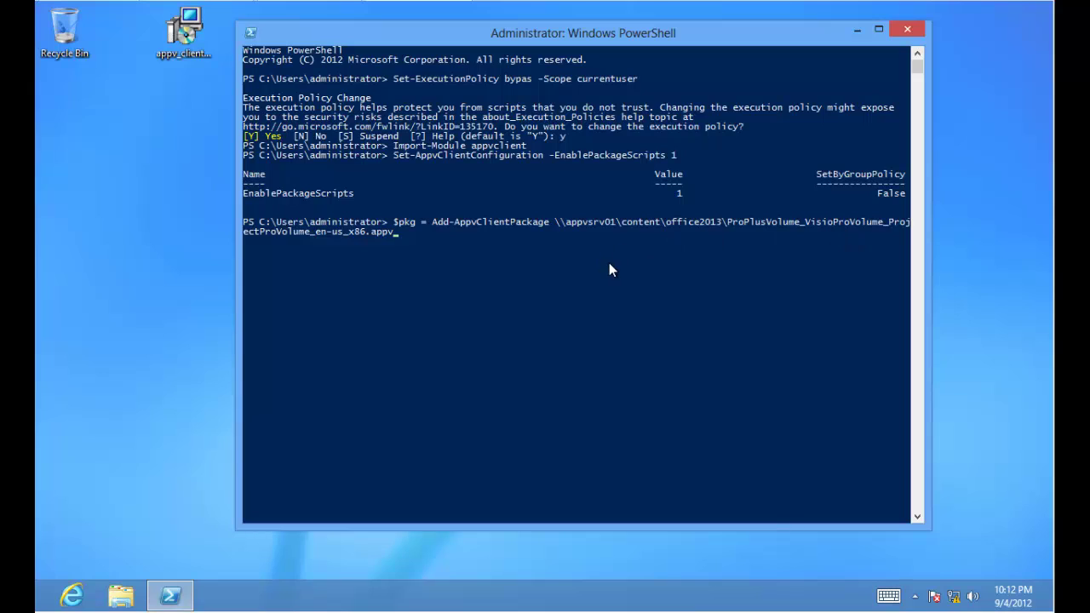
pyautogui.press('Return')
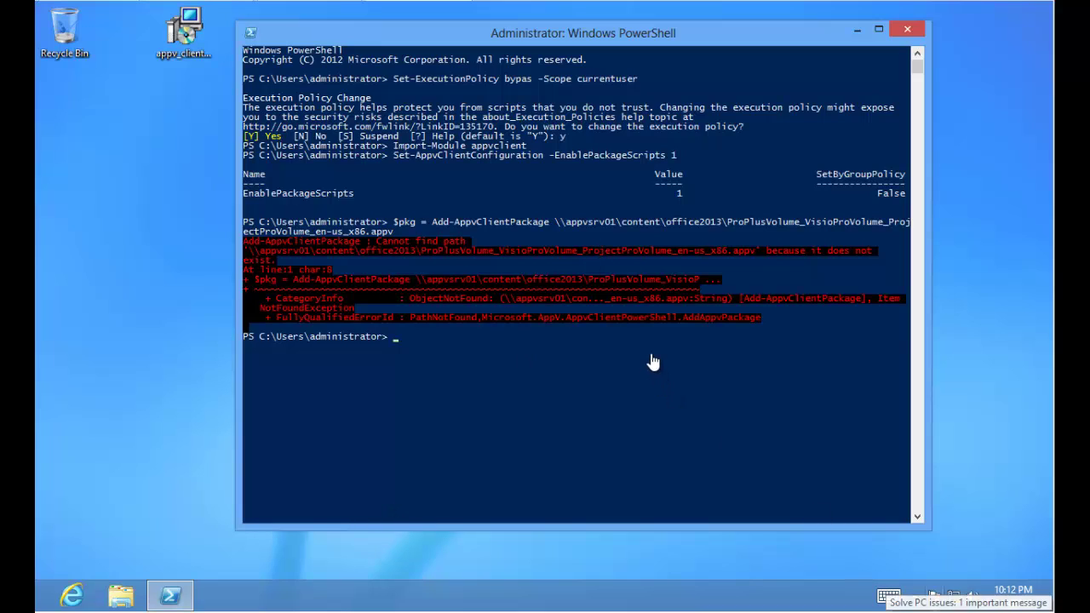
# Recall the add-package command and insert x86\ after office2013 in its path.
pyautogui.press('Up')
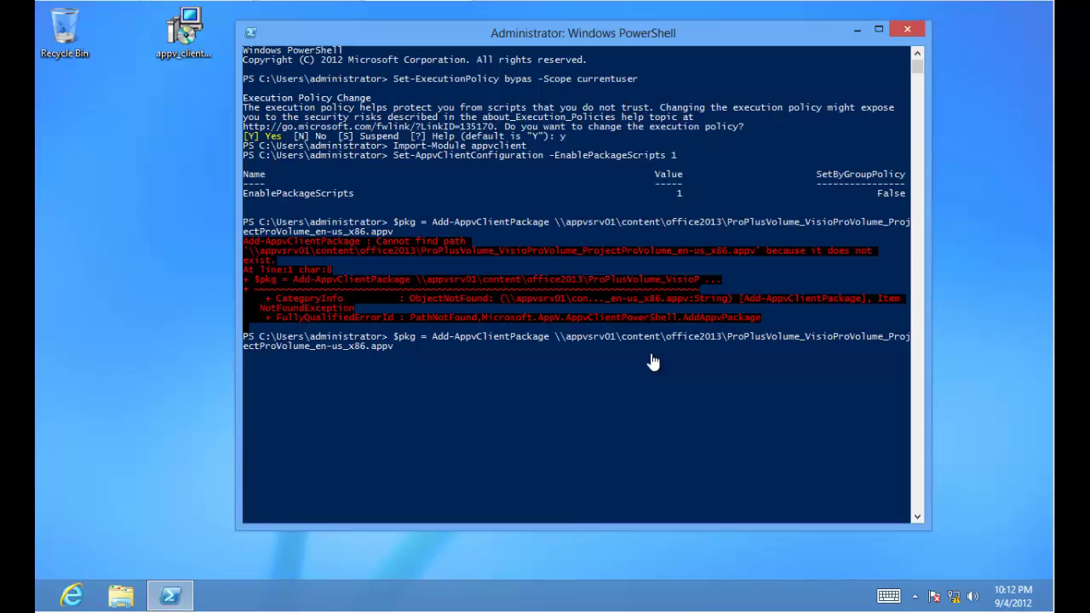
pyautogui.write('\\')
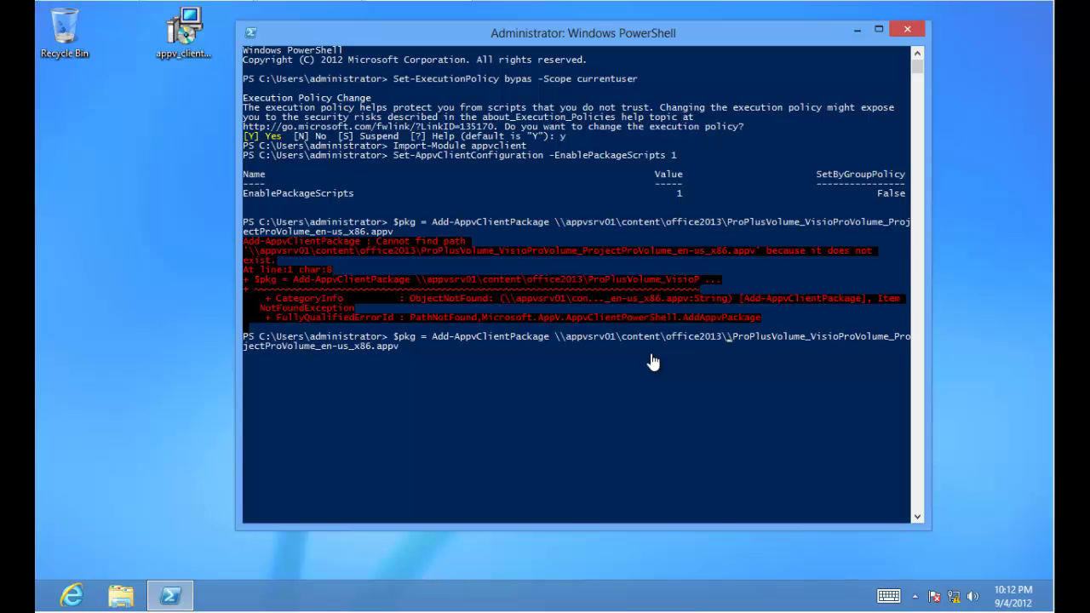
pyautogui.write('x')
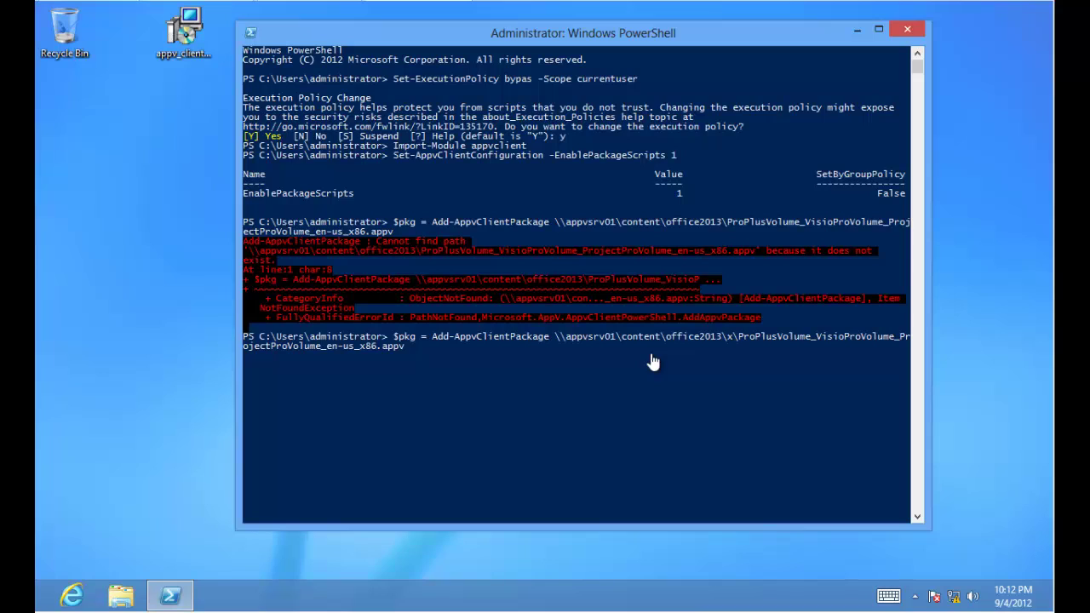
pyautogui.write('86\\')
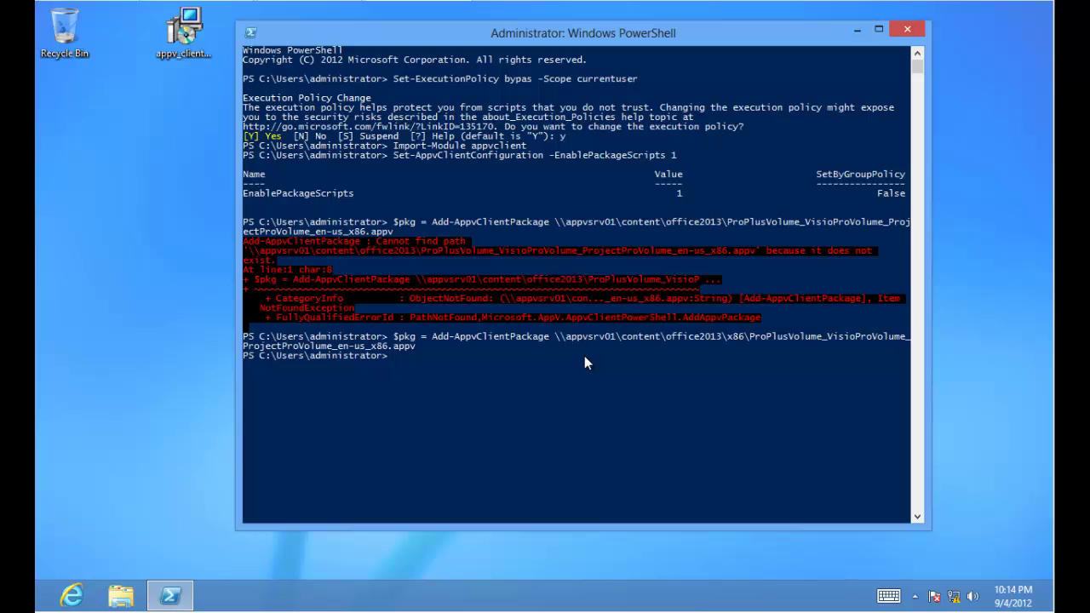
# Run Publish-AppvClientPackage on $pkg with the -Global switch.
pyautogui.write('Publi')
pyautogui.press('Tab')
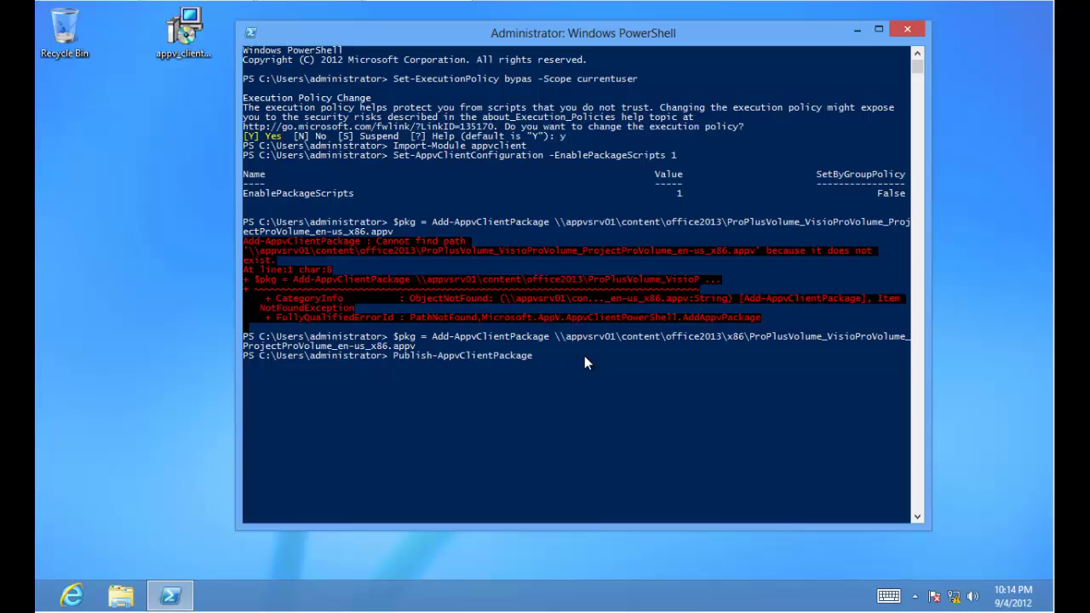
pyautogui.write('$')
pyautogui.write('pkg -Global')
pyautogui.press('Return')
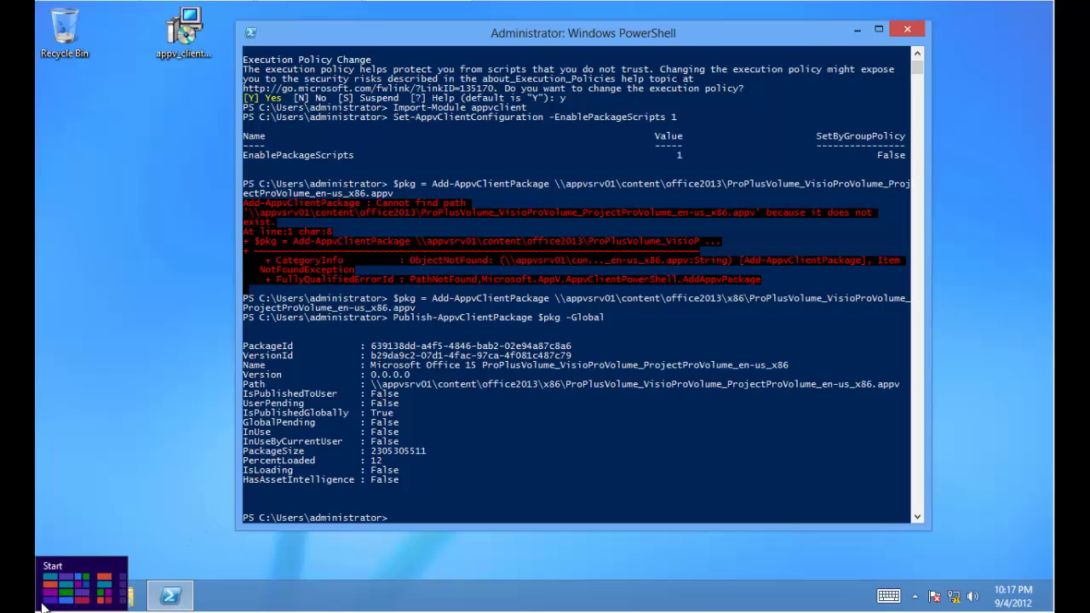
# Scroll Start to the Office 2013 tiles, launch the Application Virtualization tile, and minimize PowerShell.
pyautogui.click(39, 608)
pyautogui.scroll(-5, 540, 548)
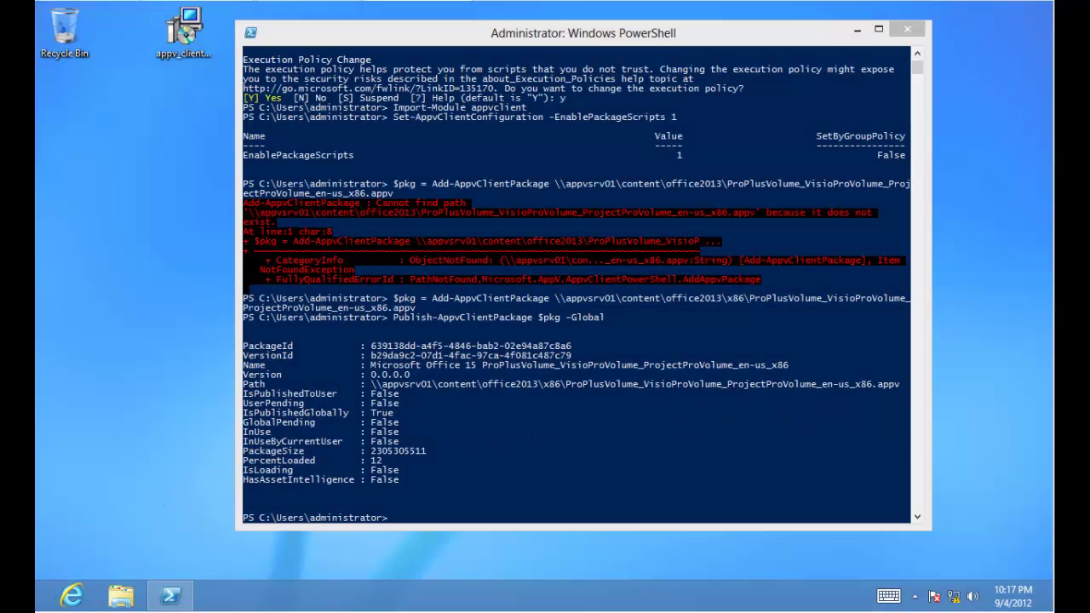
pyautogui.click(47, 601)
pyautogui.scroll(-2, 746, 340)
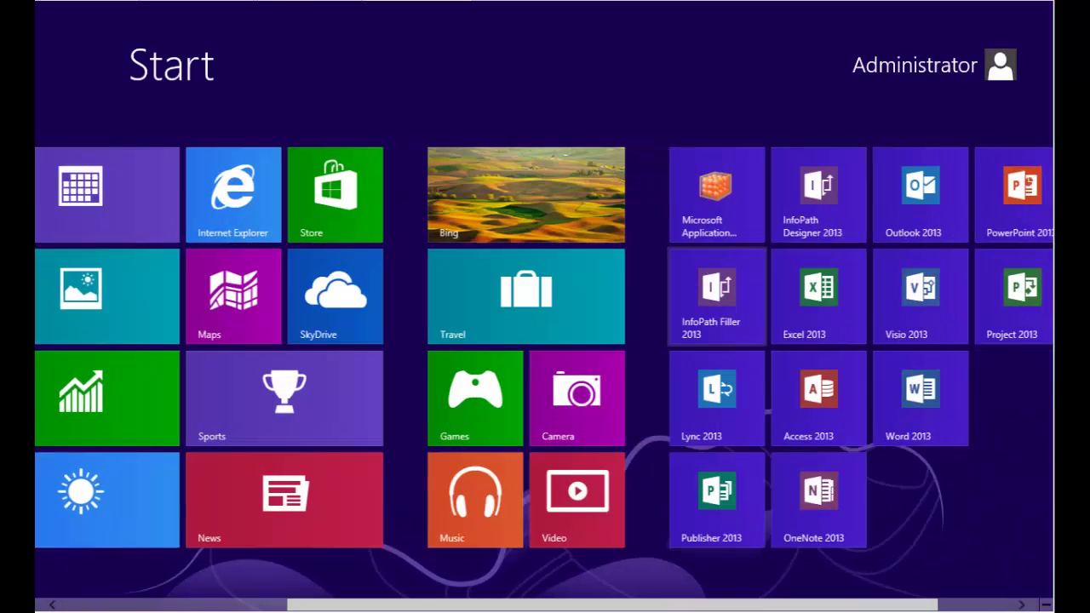
pyautogui.click(612, 195)
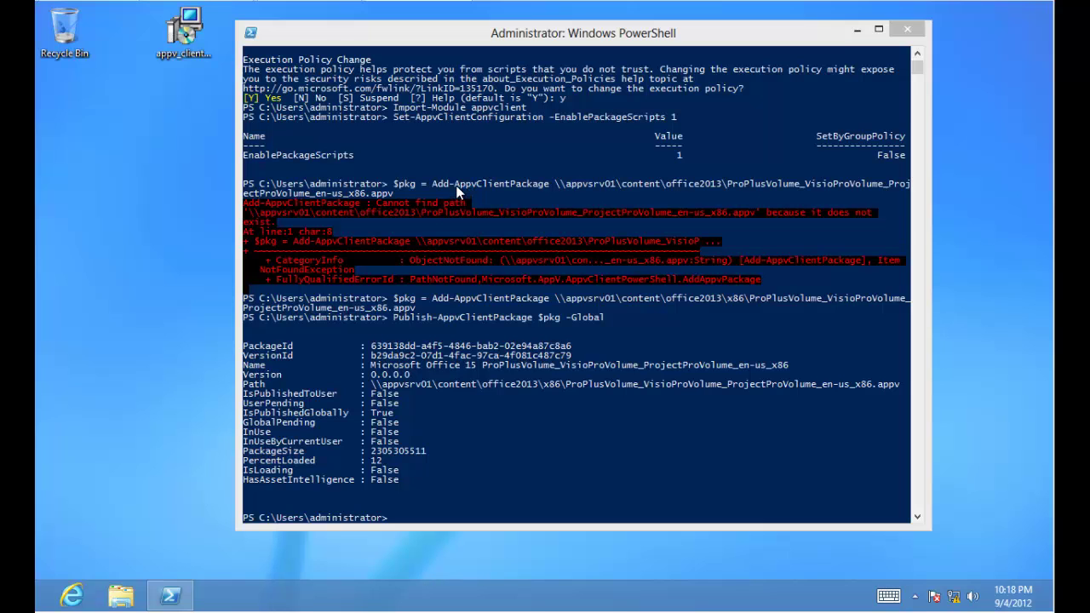
pyautogui.click(858, 29)
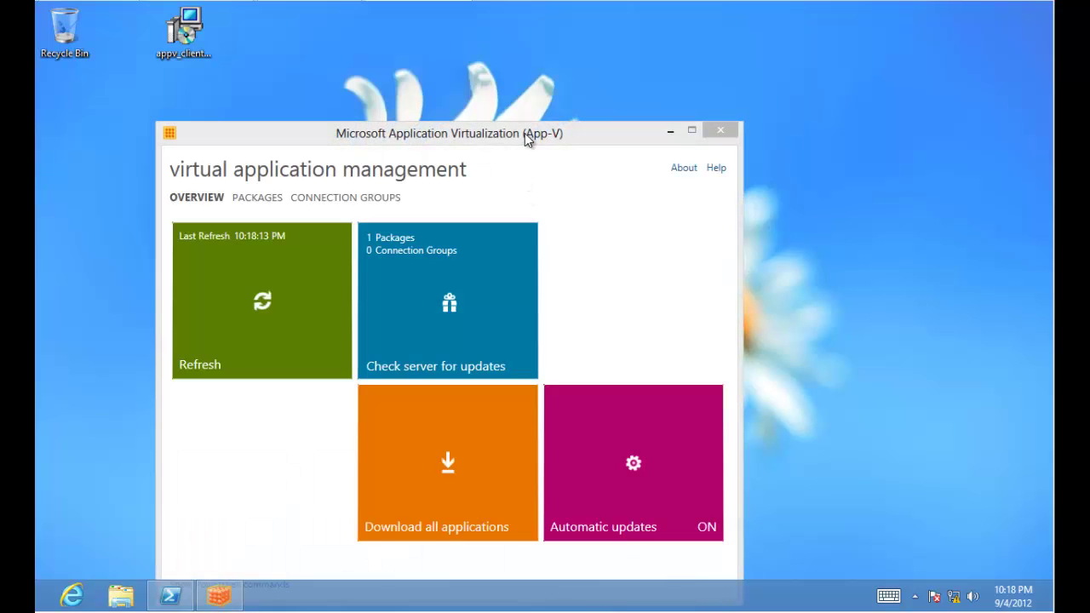
# Move the App-V client aside, confirm the Office 15 package is listed and in use, then return to Overview.
pyautogui.moveTo(524, 132); pyautogui.dragTo(457, 69)
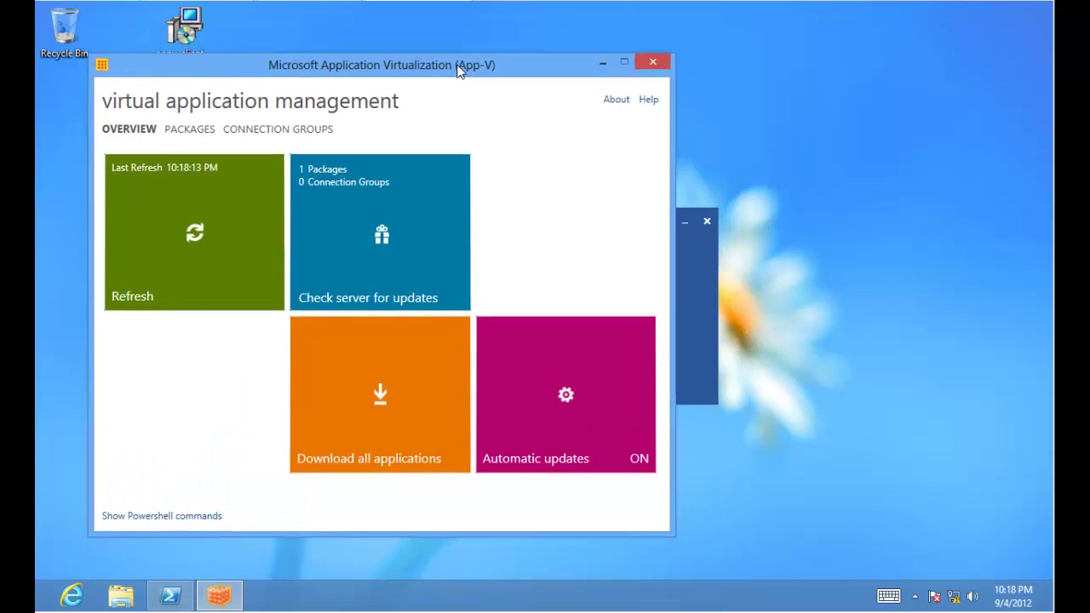
pyautogui.click(189, 130)
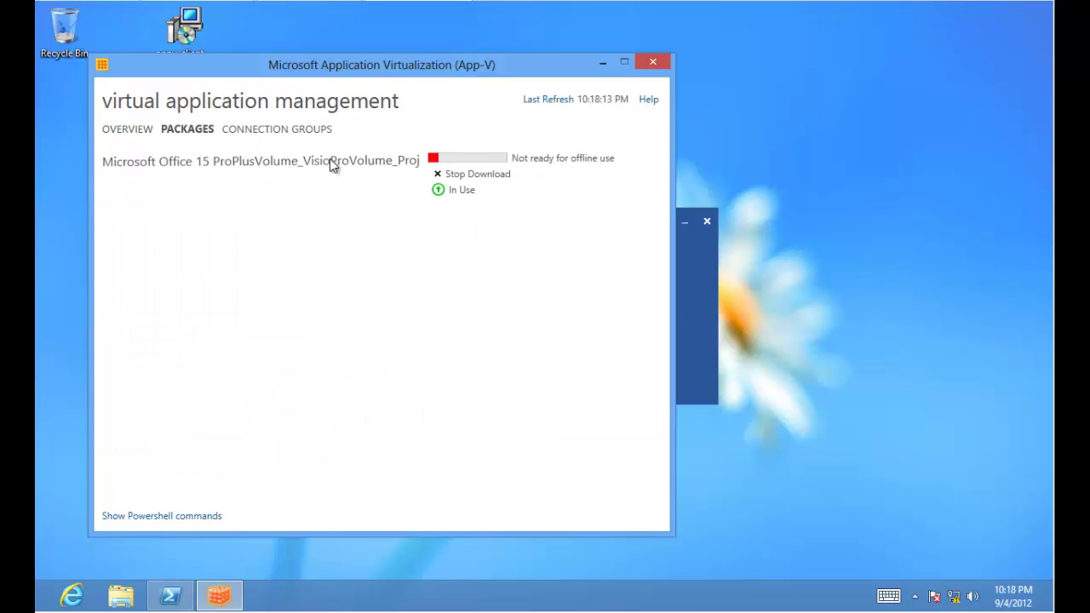
pyautogui.click(390, 166)
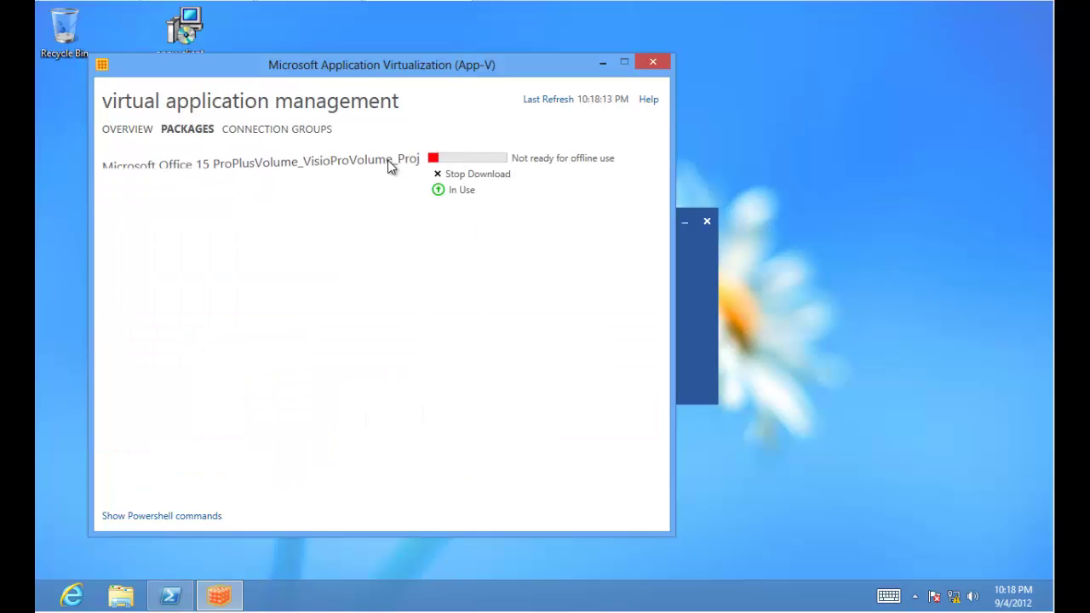
pyautogui.click(136, 131)
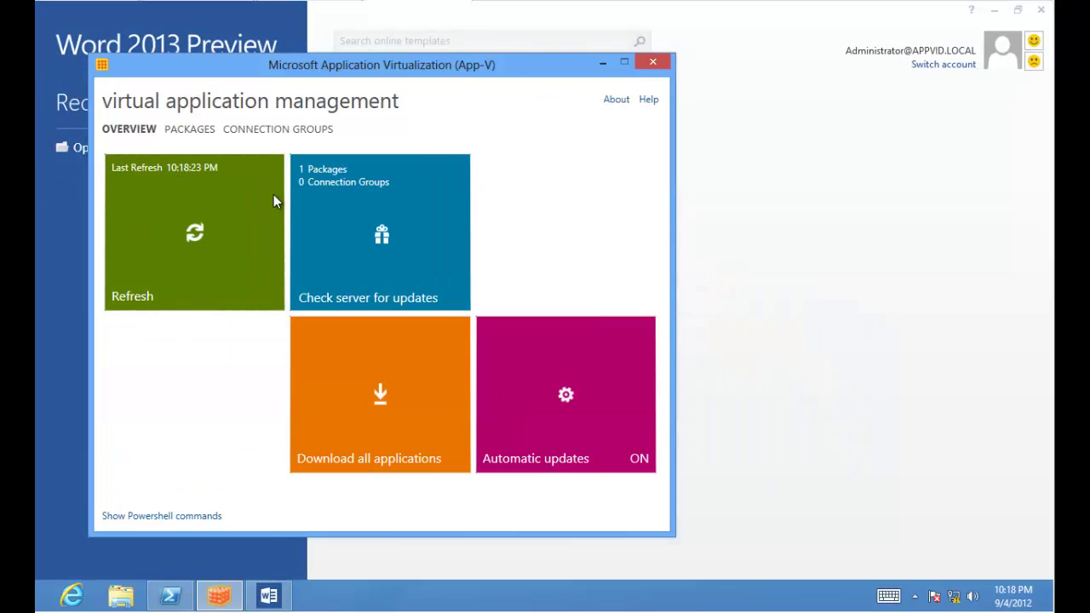
# Accept the Word licence, type 'this rocks!!' in a blank document, then close Word without saving.
pyautogui.click(603, 63)
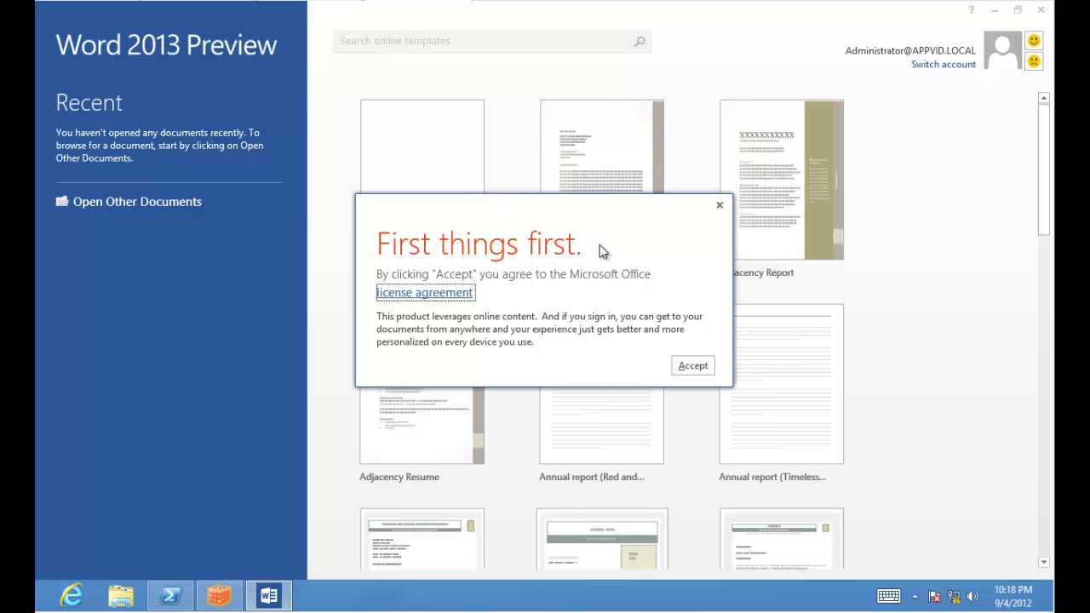
pyautogui.click(690, 366)
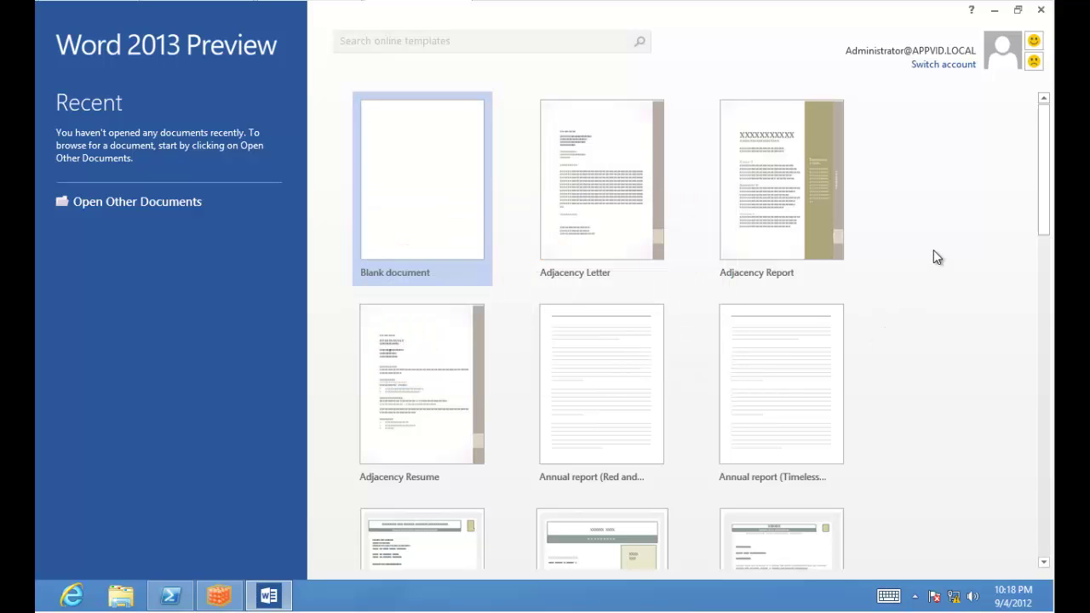
pyautogui.click(407, 218)
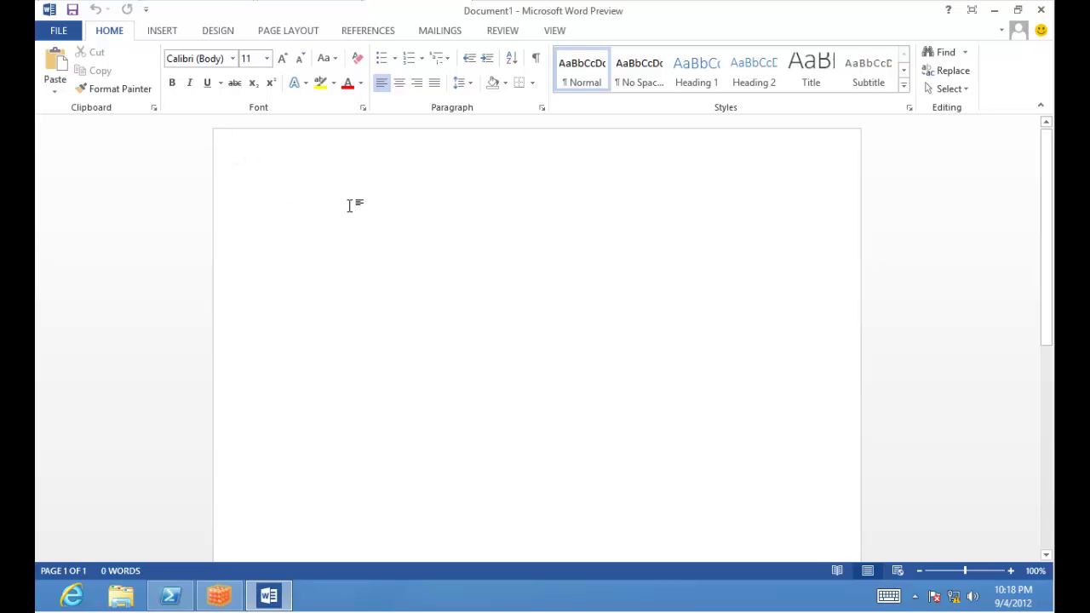
pyautogui.write('this rocks!!')
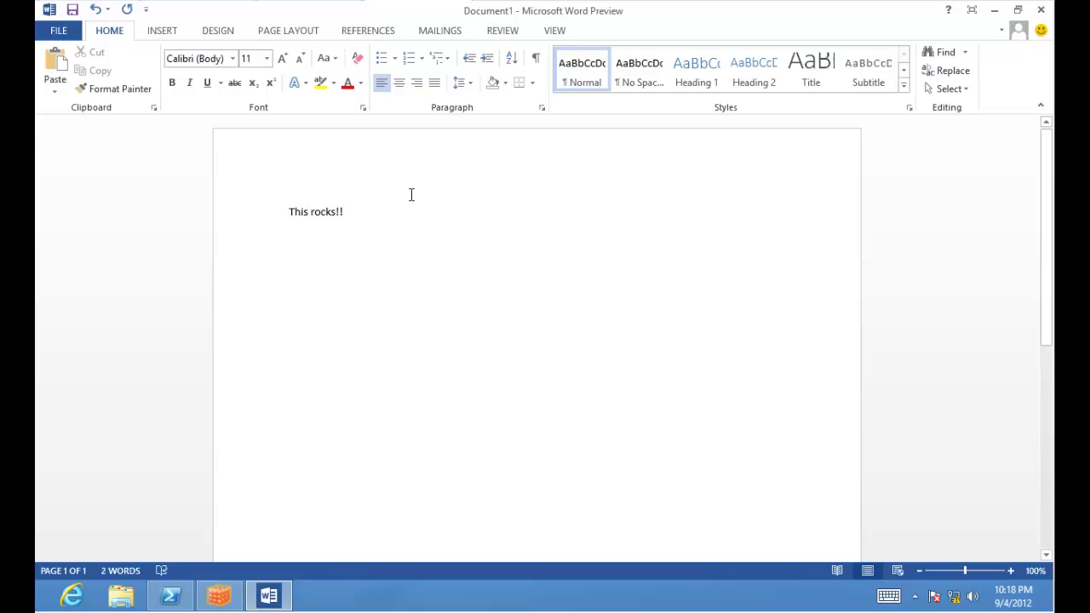
pyautogui.click(1043, 12)
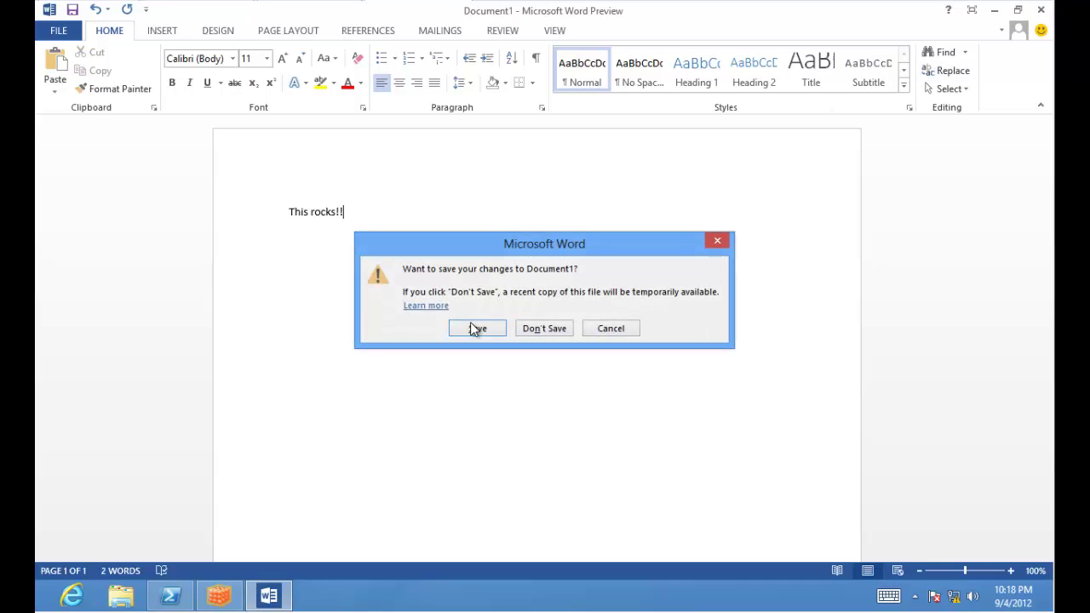
pyautogui.click(539, 328)
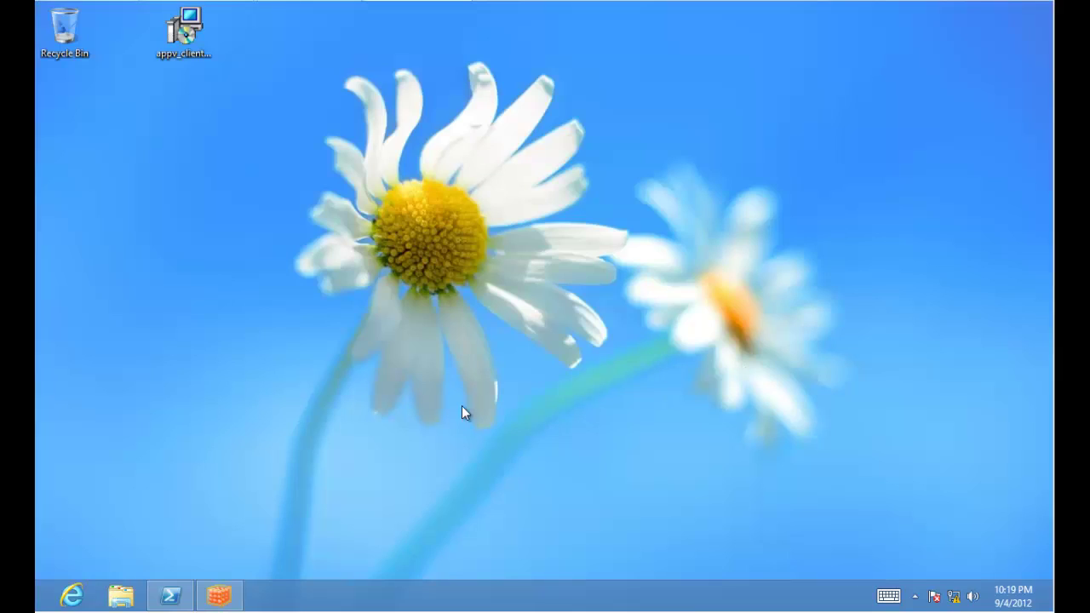
# Restore the PowerShell console and close the crashed Microsoft Office program from its error dialog.
pyautogui.click(173, 594)
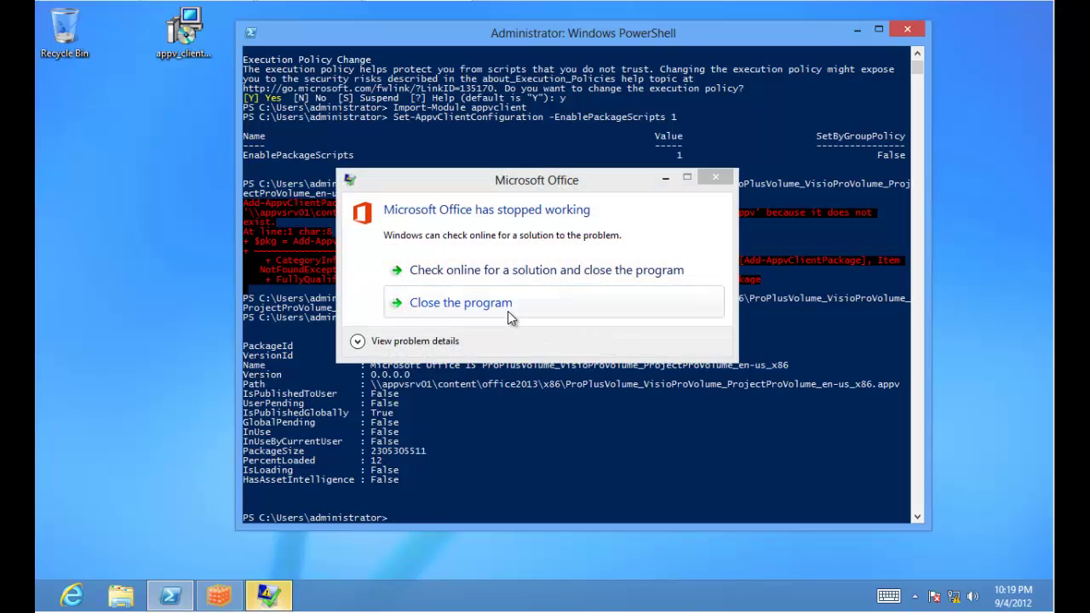
pyautogui.click(507, 311)
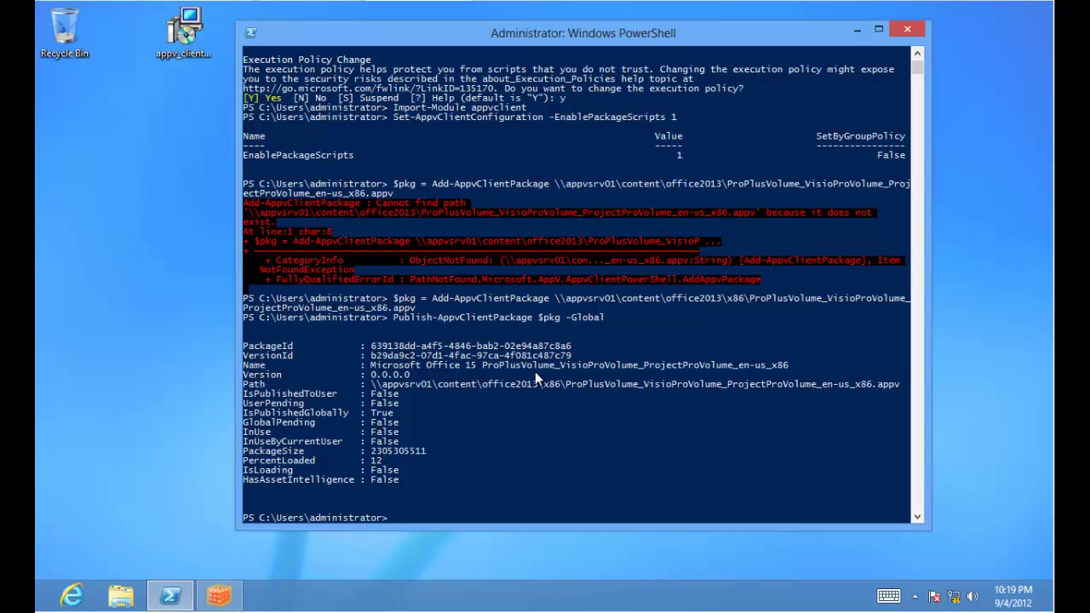
# Run Get-AppvClientPackage to list the client's installed packages.
pyautogui.write('rem')
pyautogui.press('BackSpace')
pyautogui.press('BackSpace')
pyautogui.write('get-Appv')
pyautogui.press('Tab')
pyautogui.press('Tab')
pyautogui.press('Tab')
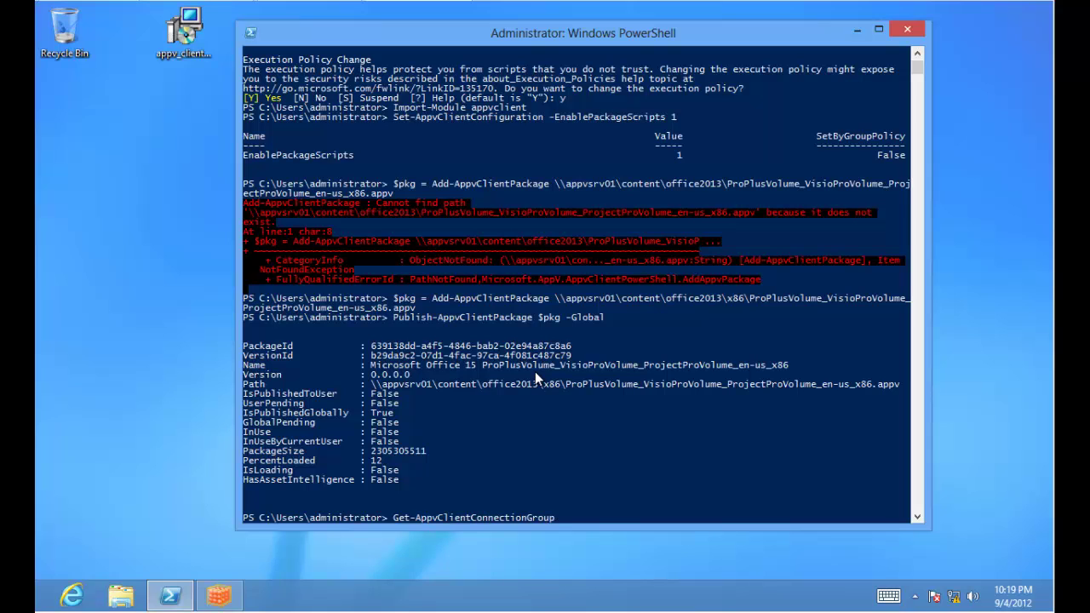
pyautogui.press('Return')
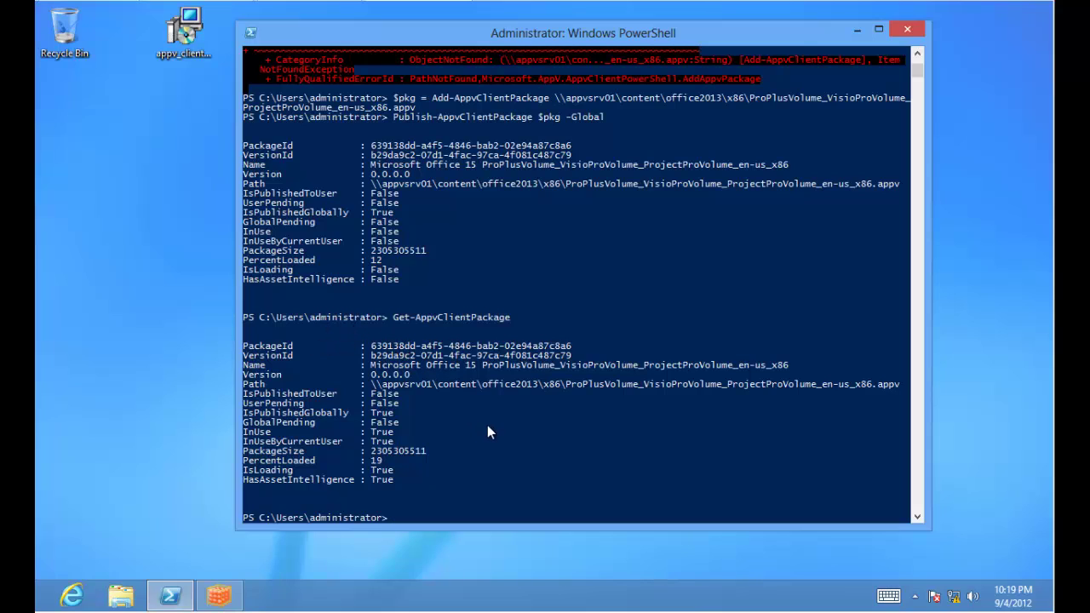
# Start Remove-AppvClientPackage and supply the Office package's PackageId copied from the listing.
pyautogui.write('remove-app')
pyautogui.press('Tab')
pyautogui.press('Tab')
pyautogui.press('Return')
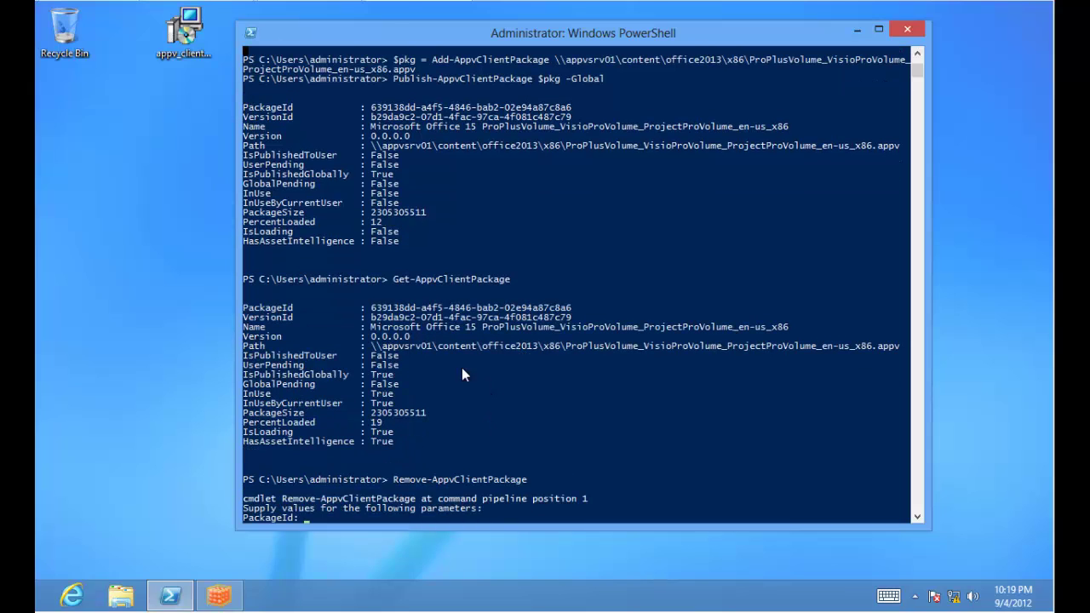
pyautogui.rightClick(400, 318)
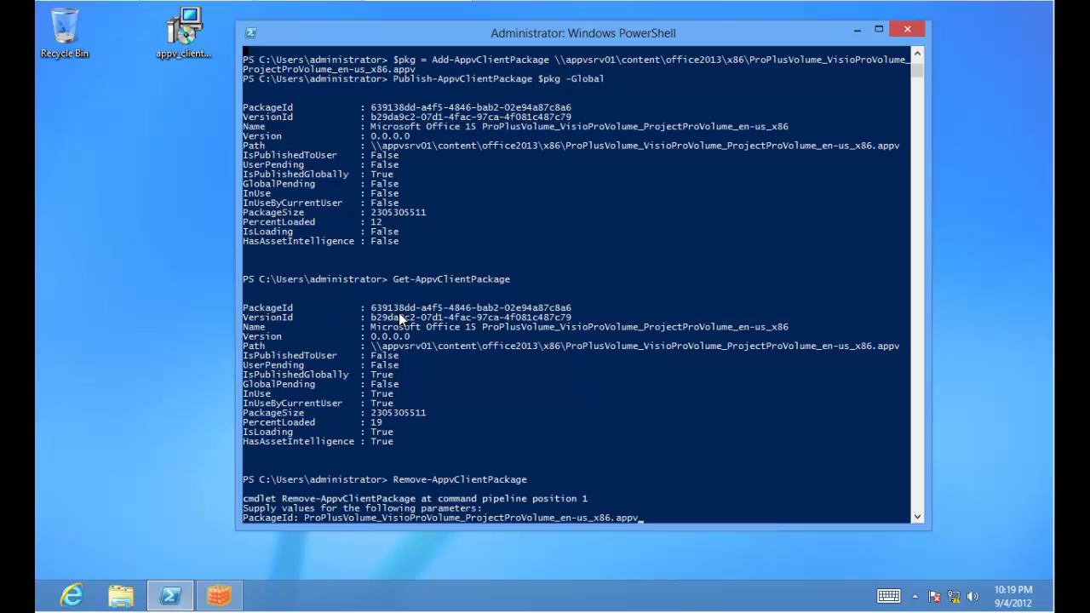
pyautogui.press('Escape')
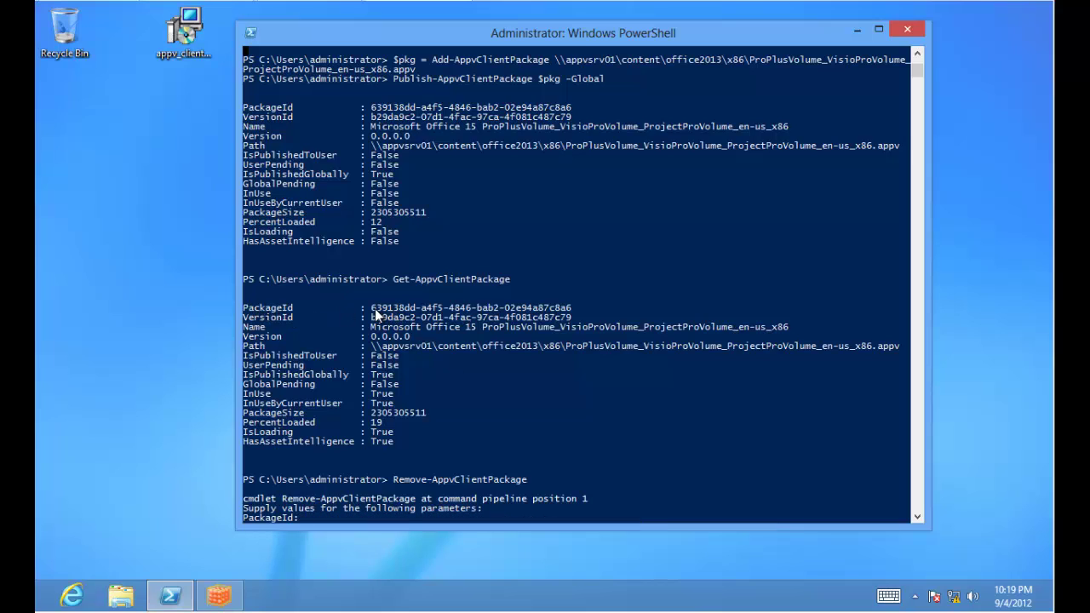
pyautogui.moveTo(372, 308); pyautogui.dragTo(568, 311)
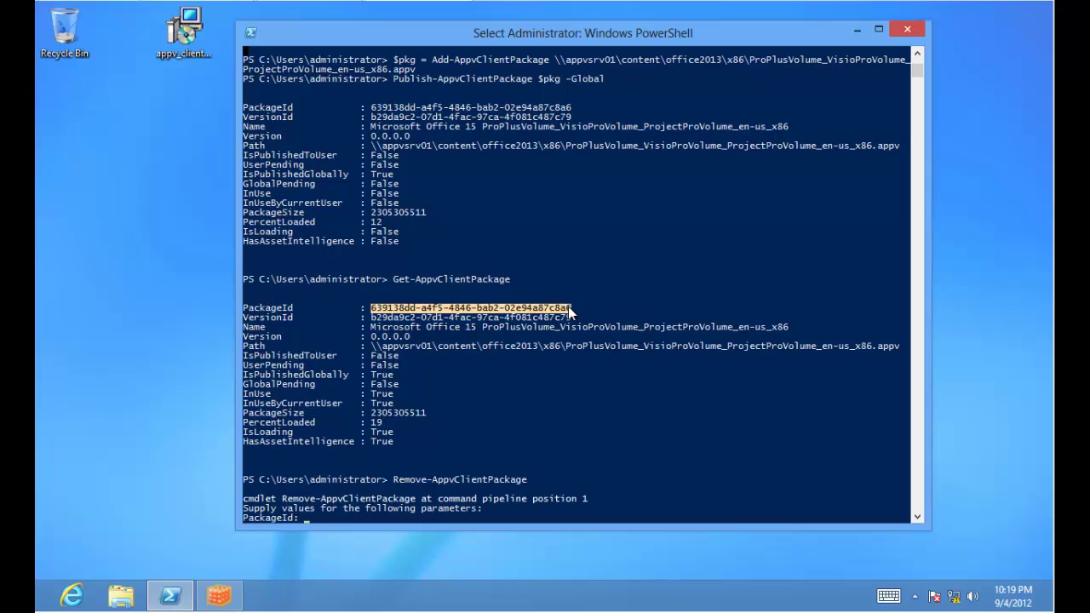
pyautogui.rightClick(568, 311)
pyautogui.rightClick(506, 384)
pyautogui.press('Return')
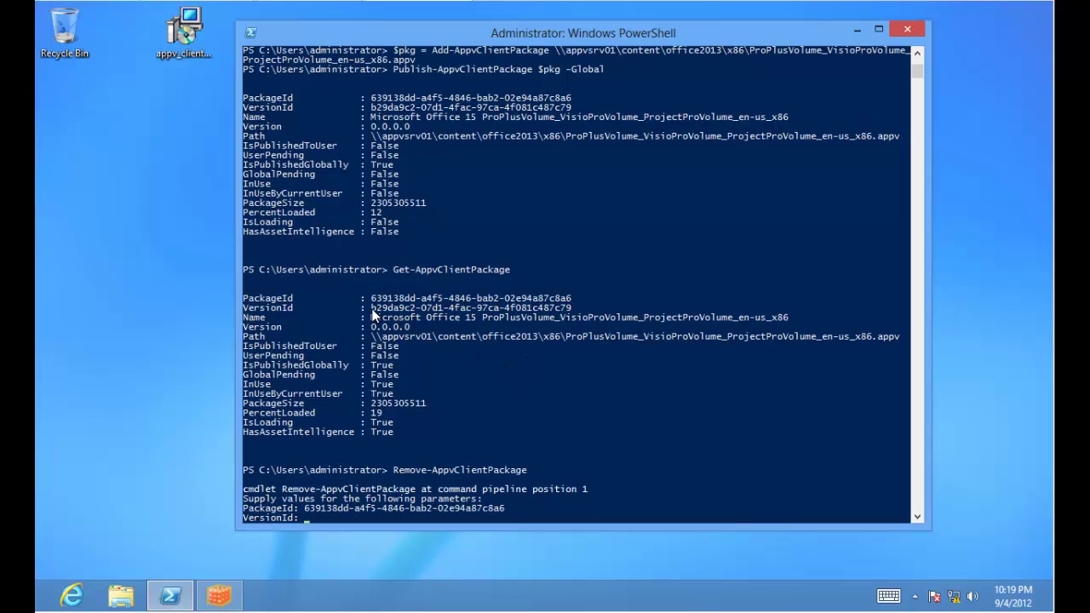
# Supply the package's VersionId, so the removal fails because the virtual environment is in use.
pyautogui.moveTo(370, 308); pyautogui.dragTo(570, 315)
pyautogui.hotkey('ctrl', 'c')
pyautogui.rightClick(570, 315)
pyautogui.rightClick(553, 424)
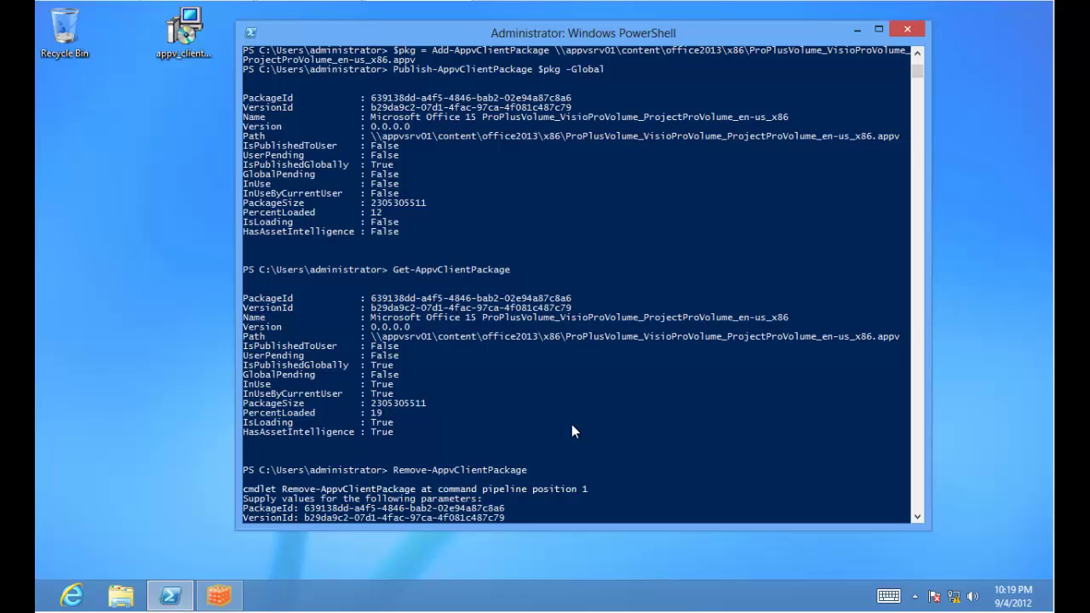
pyautogui.press('Return')
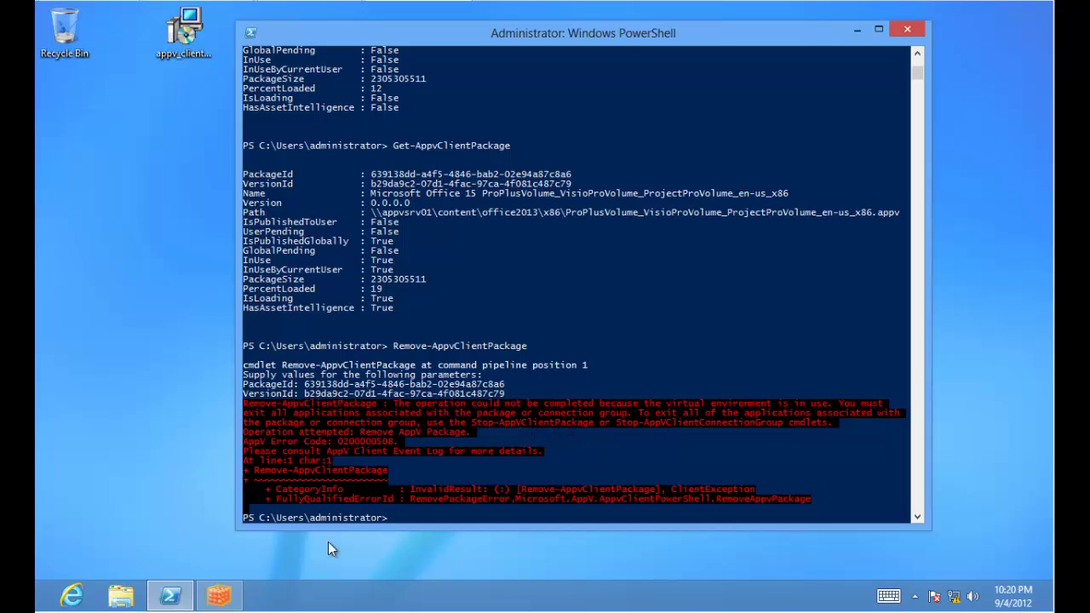
# Refresh the App-V client, stop the Office 15 download, and recheck the package list showing In Use.
pyautogui.click(219, 595)
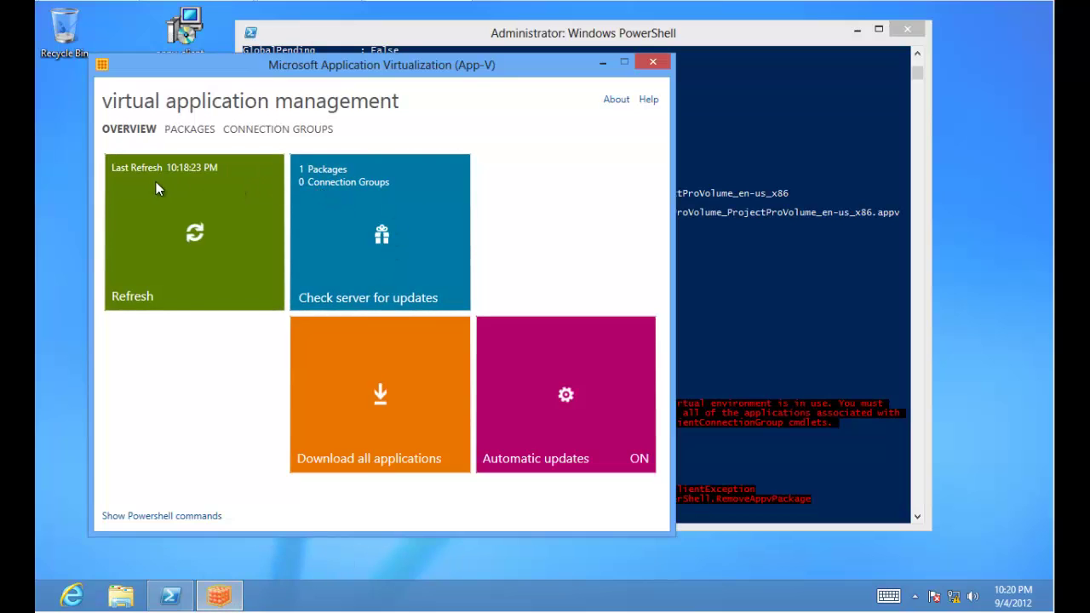
pyautogui.click(157, 182)
pyautogui.click(196, 129)
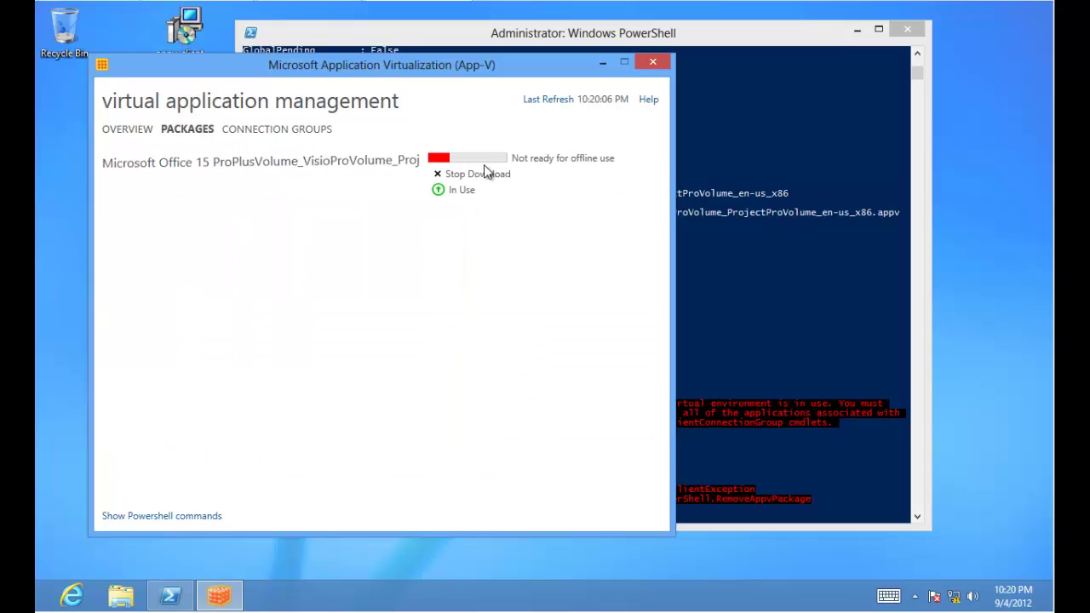
pyautogui.click(480, 174)
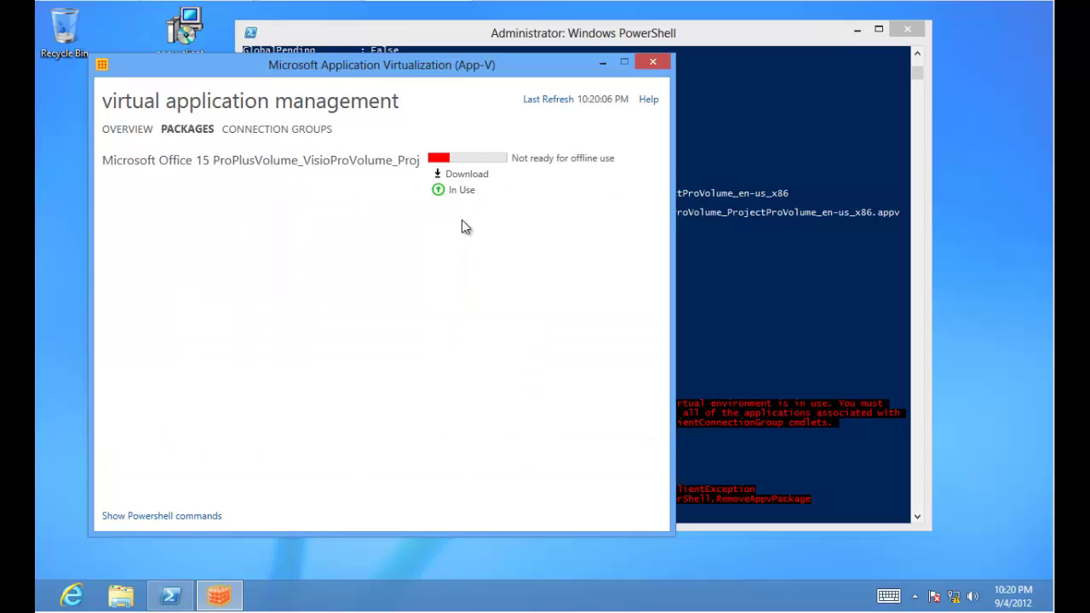
pyautogui.click(144, 138)
pyautogui.click(195, 238)
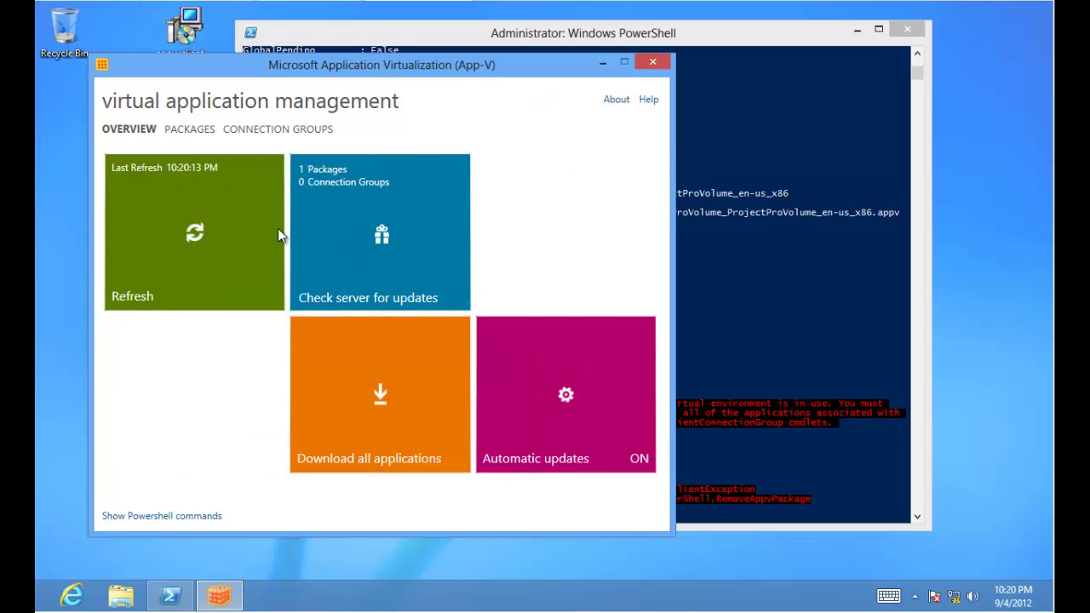
pyautogui.click(185, 131)
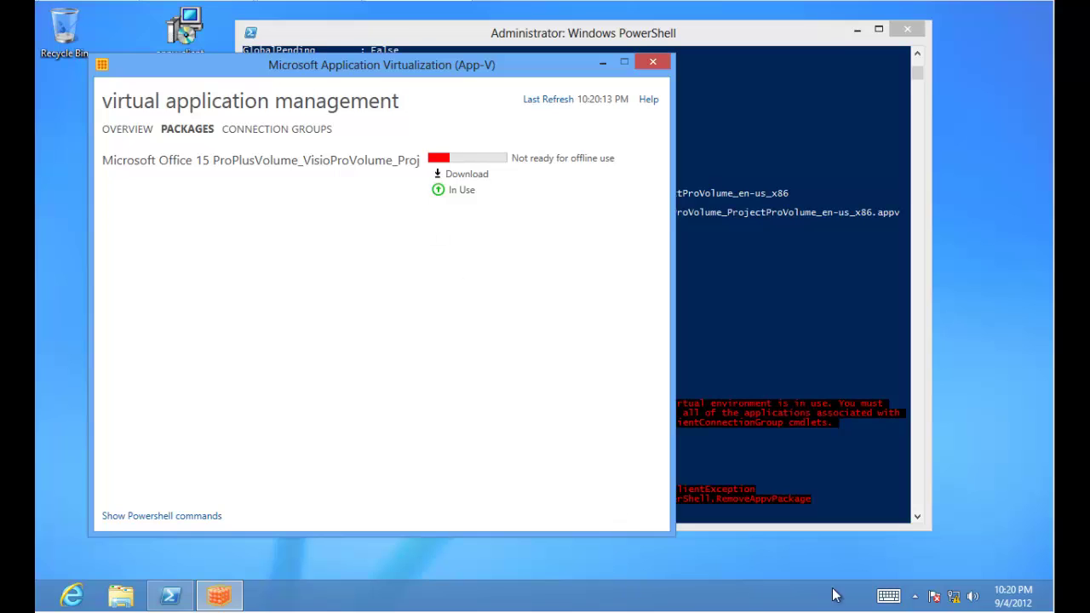
pyautogui.click(917, 597)
# Launch Task Manager from the taskbar and expand it to full process details.
pyautogui.rightClick(815, 596)
pyautogui.click(830, 545)
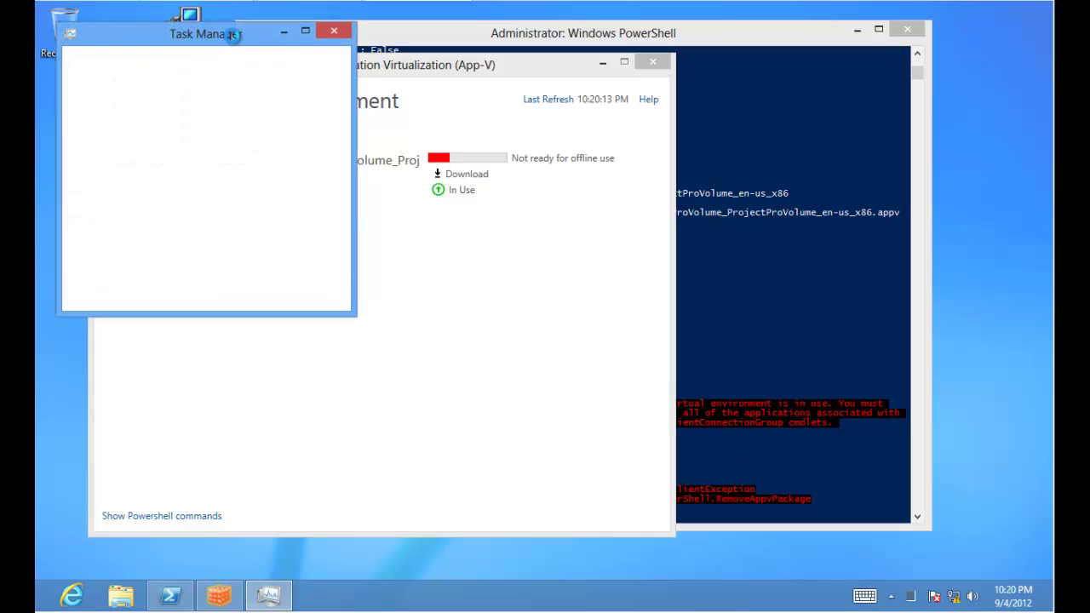
pyautogui.moveTo(238, 43); pyautogui.dragTo(403, 166)
pyautogui.click(272, 421)
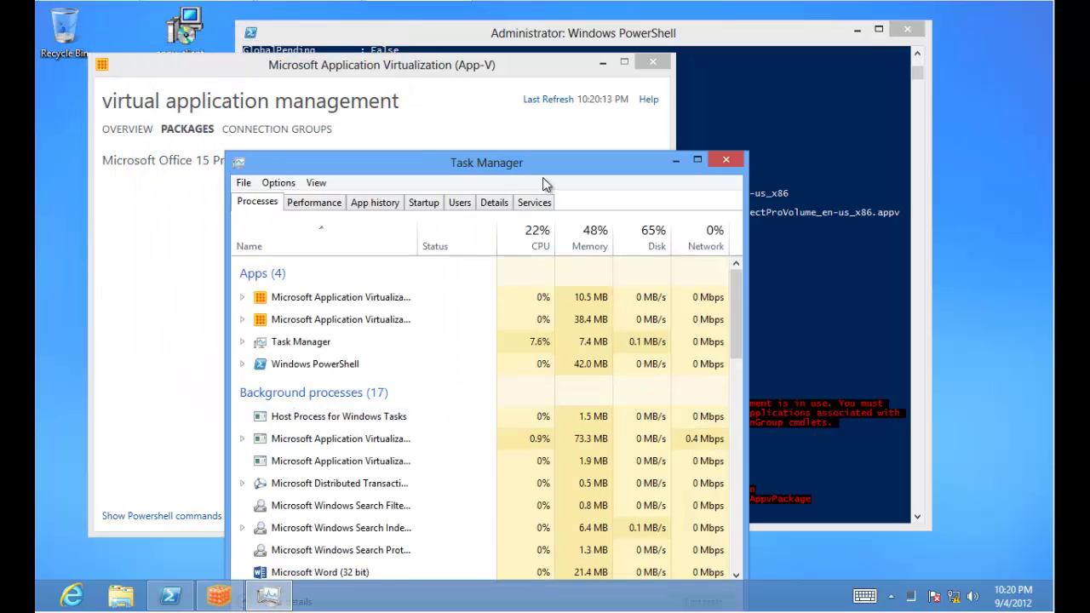
pyautogui.moveTo(546, 170); pyautogui.dragTo(688, 42)
pyautogui.scroll(-1, 543, 308)
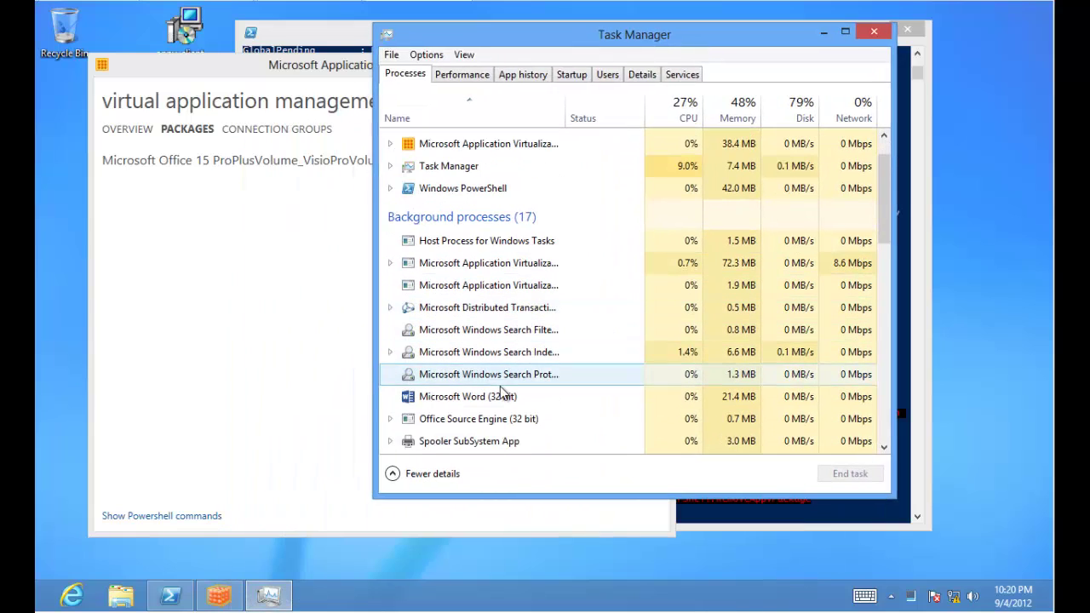
# End Microsoft Word (32 bit) and Office Source Engine (32 bit), then recheck the package in App-V.
pyautogui.click(505, 397)
pyautogui.click(877, 474)
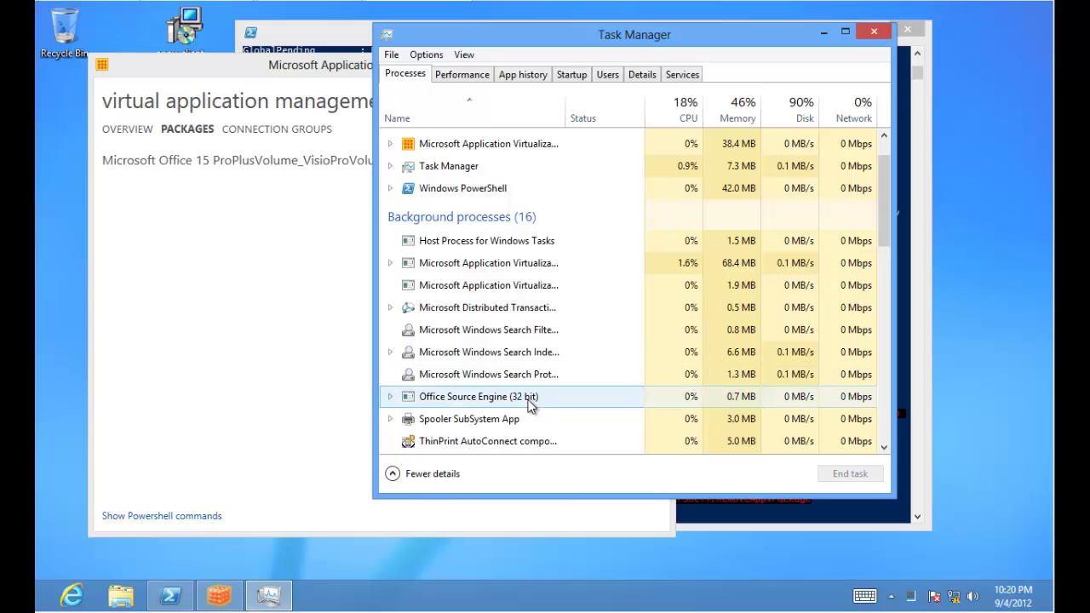
pyautogui.click(544, 397)
pyautogui.click(834, 477)
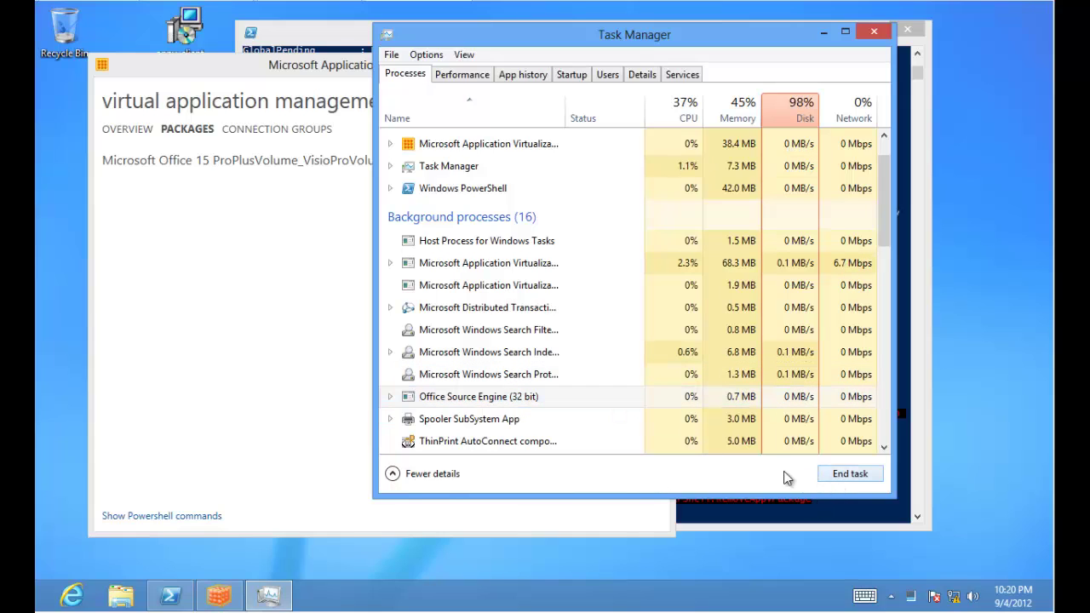
pyautogui.click(237, 321)
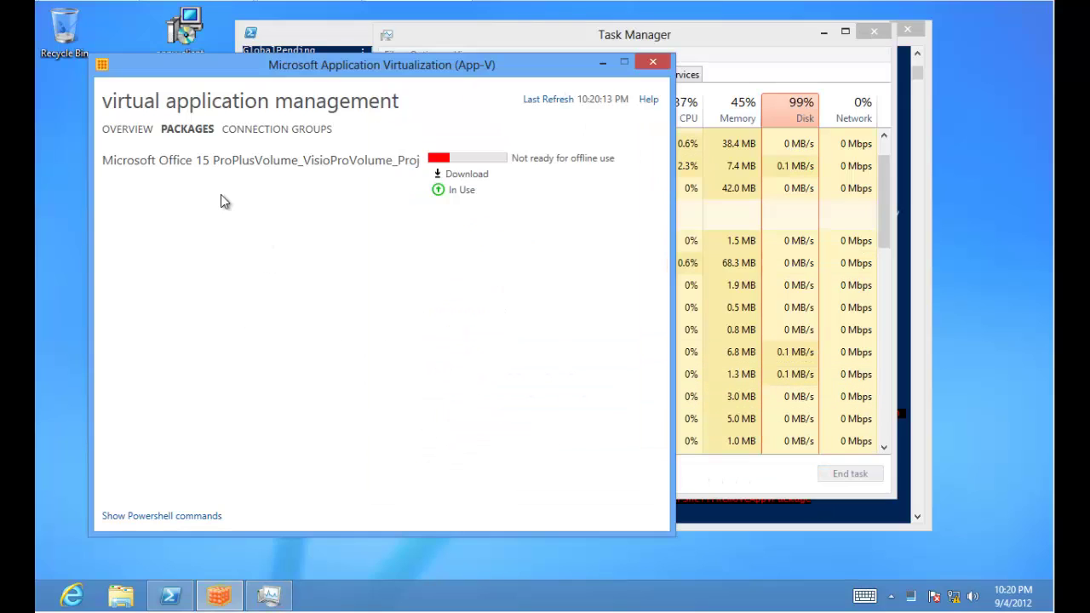
pyautogui.click(133, 133)
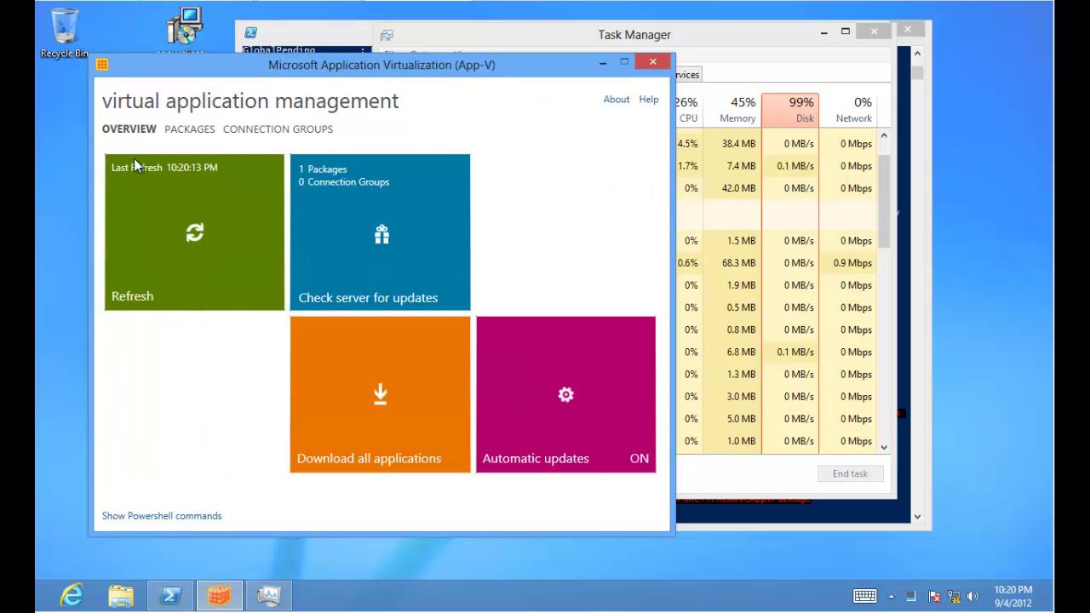
pyautogui.click(178, 134)
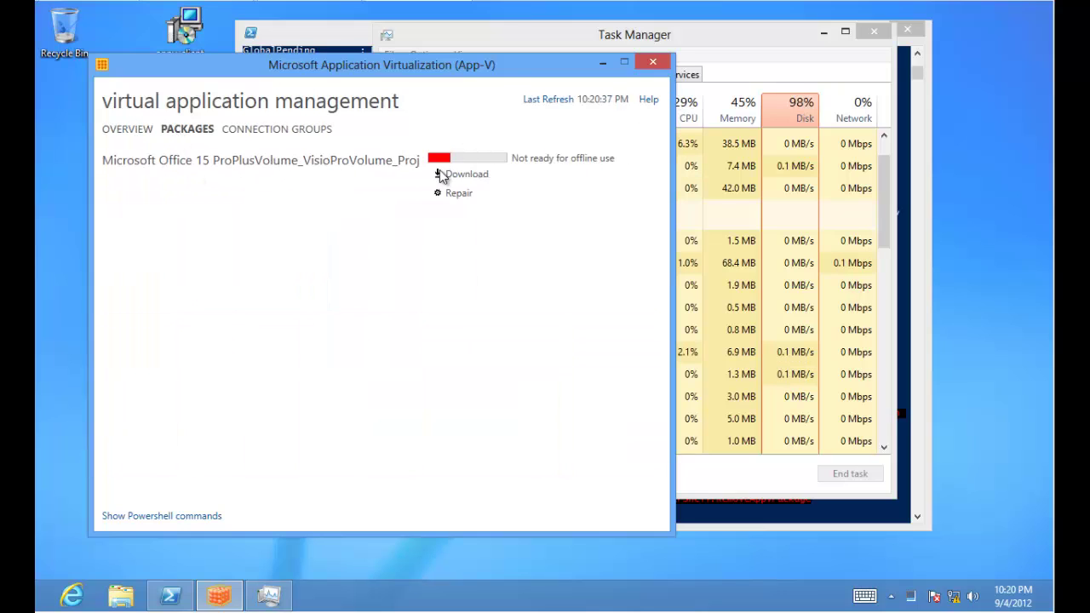
# Close the App-V client and Task Manager, then rerun Remove-AppvClientPackage in PowerShell.
pyautogui.click(654, 63)
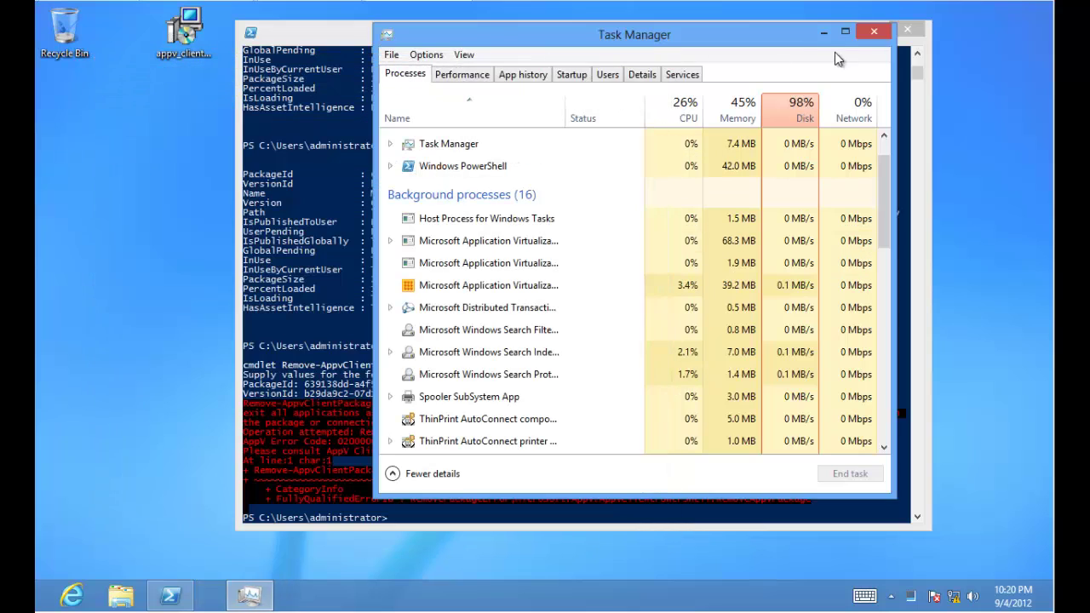
pyautogui.click(872, 32)
pyautogui.click(587, 318)
pyautogui.press('Up')
pyautogui.press('Up')
pyautogui.press('Up')
pyautogui.press('Return')
# Re-enter the Office package's PackageId and VersionId from history, then go to the Start screen.
pyautogui.press('Up')
pyautogui.press('Up')
pyautogui.press('Up')
pyautogui.press('Up')
pyautogui.press('Down')
pyautogui.press('Down')
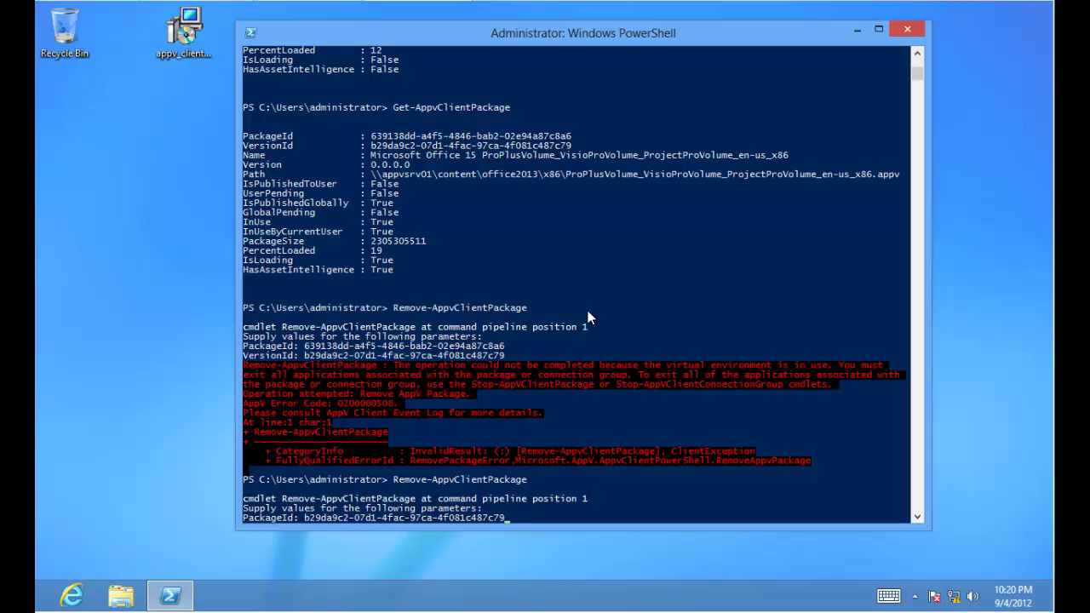
pyautogui.press('Up')
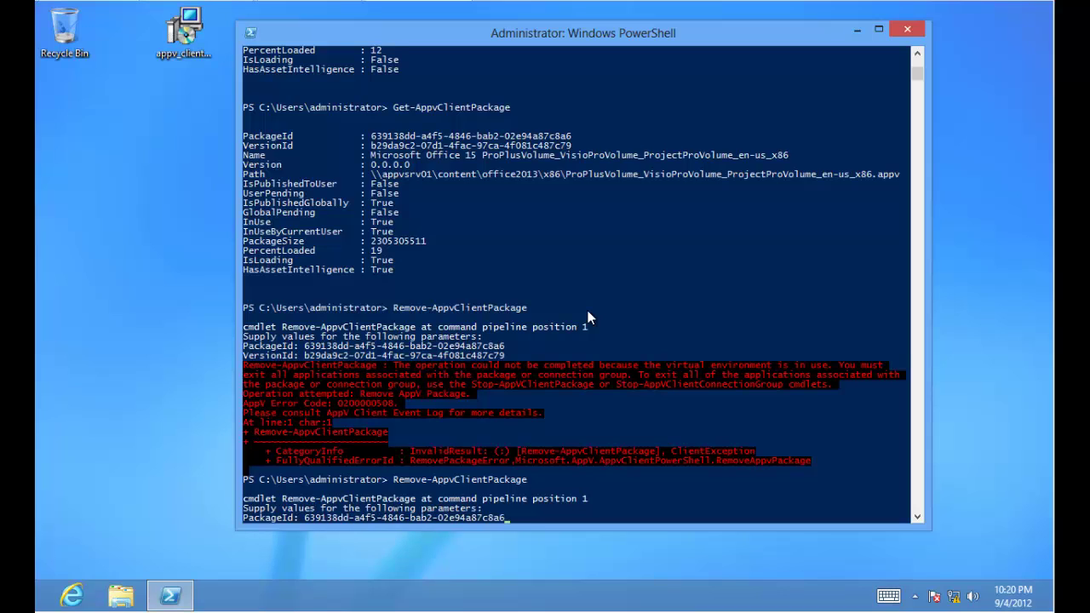
pyautogui.press('Return')
pyautogui.press('Up')
pyautogui.press('Up')
pyautogui.press('Up')
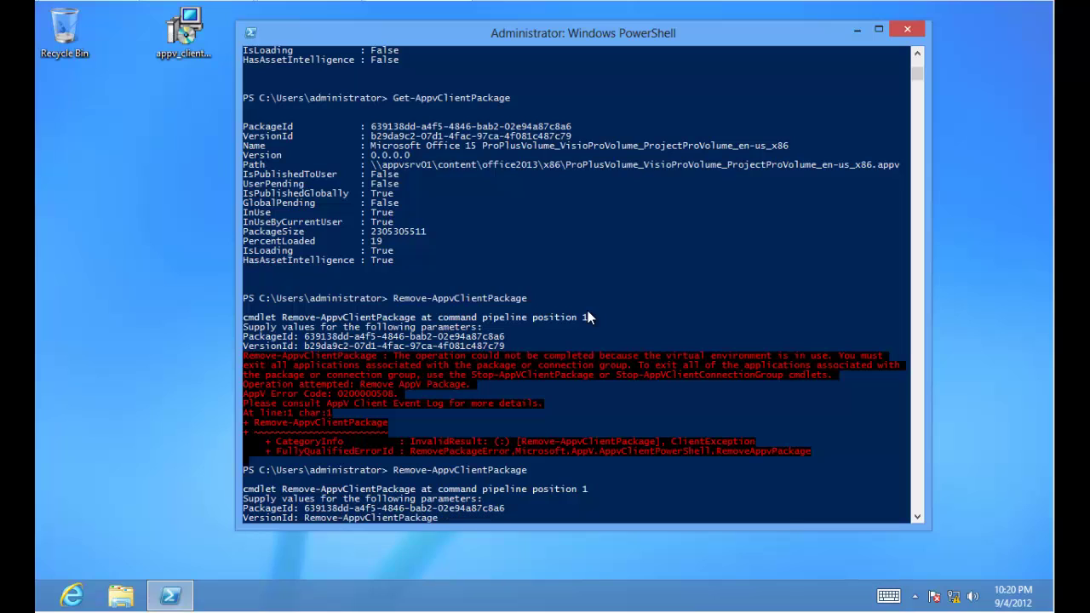
pyautogui.press('Return')
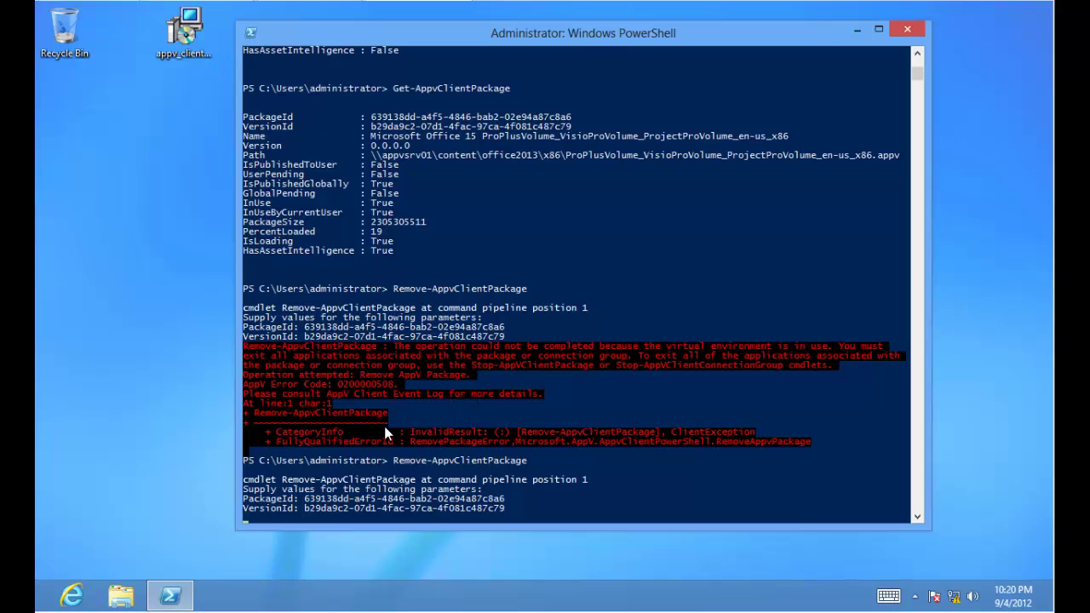
pyautogui.click(39, 605)
pyautogui.scroll(-3, 824, 440)
# Launch the App-V client, confirm its package list holds 0 packages, and return to Start.
pyautogui.click(628, 212)
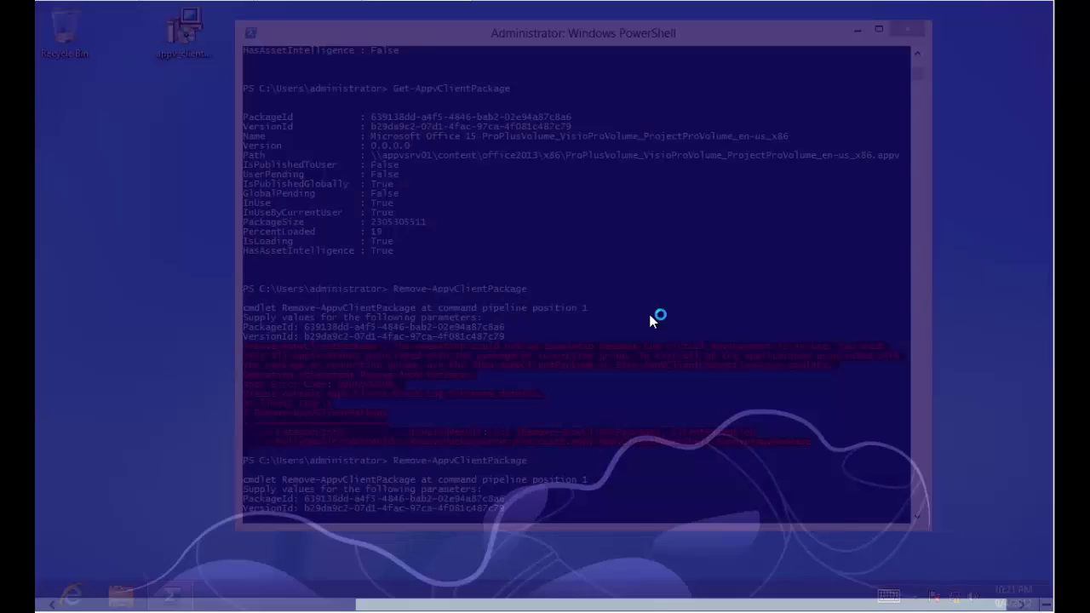
pyautogui.moveTo(573, 35); pyautogui.dragTo(441, 25)
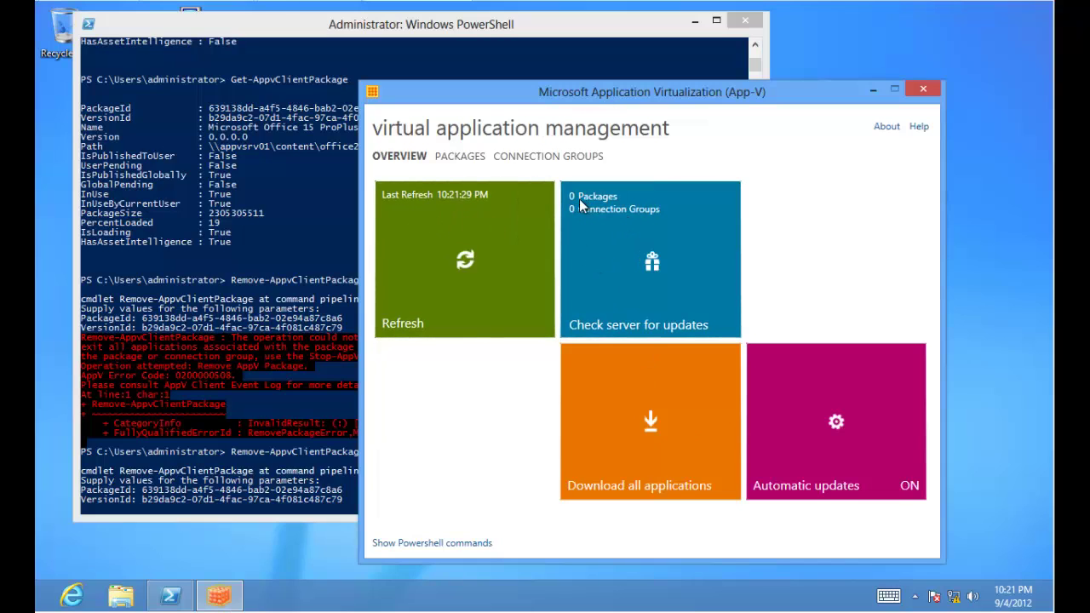
pyautogui.click(459, 160)
pyautogui.click(419, 161)
pyautogui.click(39, 606)
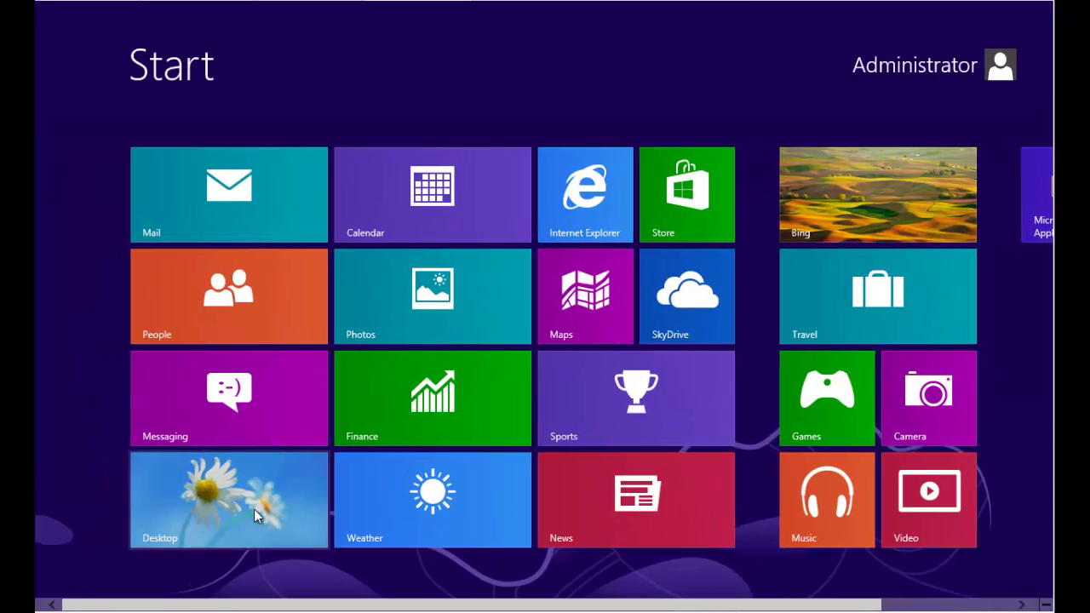
# Open the Packages library in App-V Management Console and begin adding a package.
pyautogui.click(268, 509)
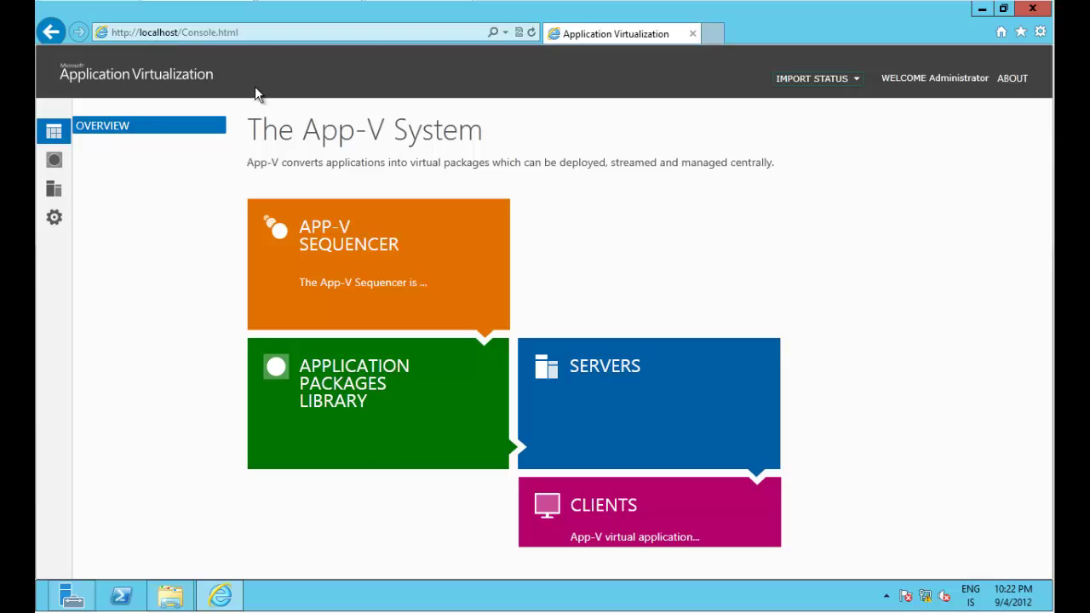
pyautogui.click(54, 160)
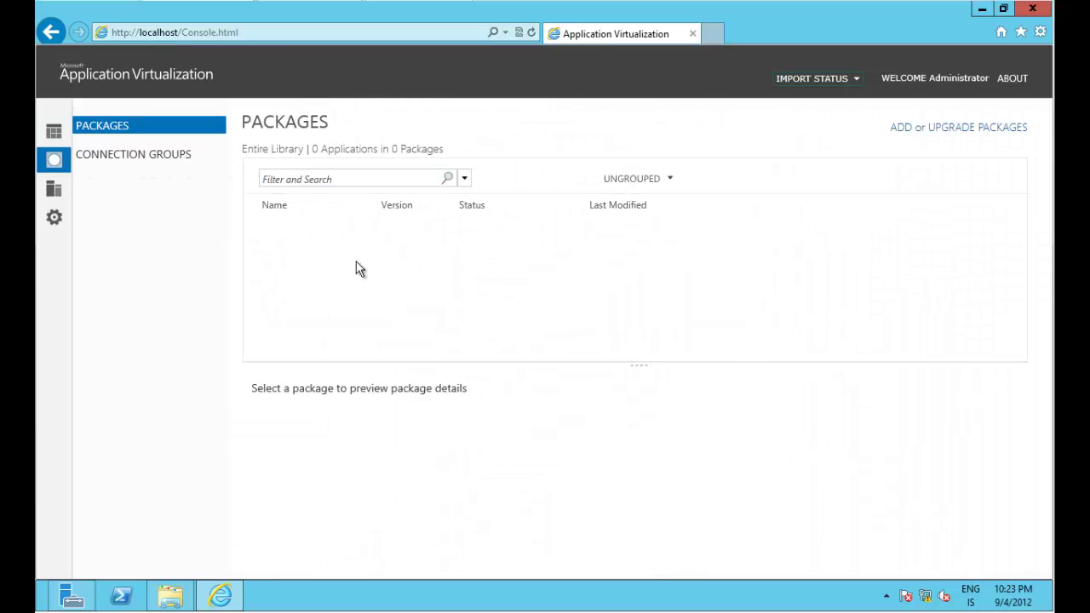
pyautogui.click(951, 132)
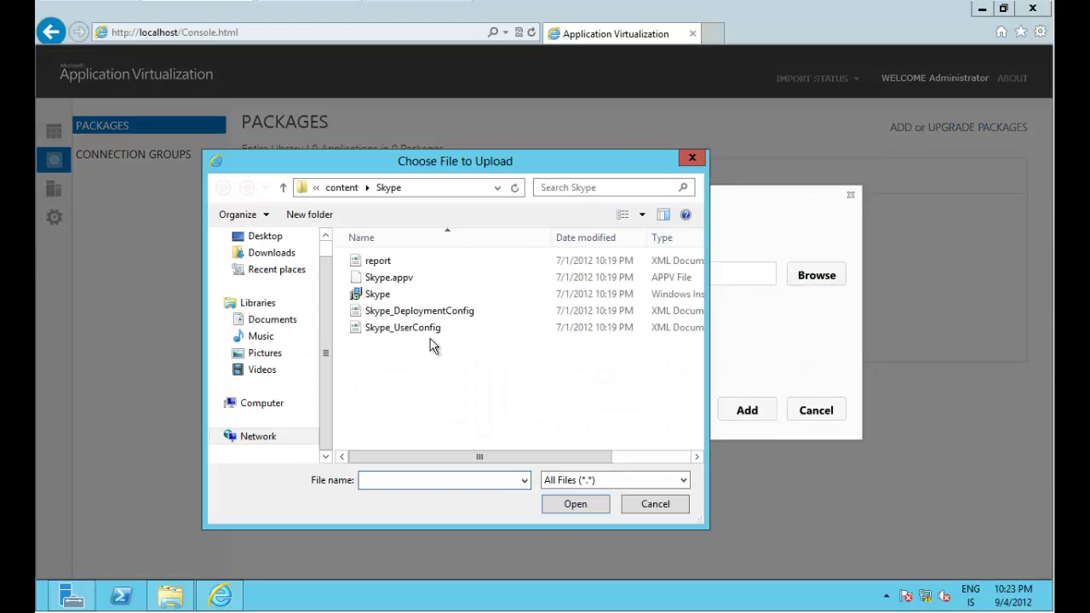
# Browse to \\appvsrv01\content\Office2013\x86 and choose the Office 2013 .appv file.
pyautogui.click(341, 187)
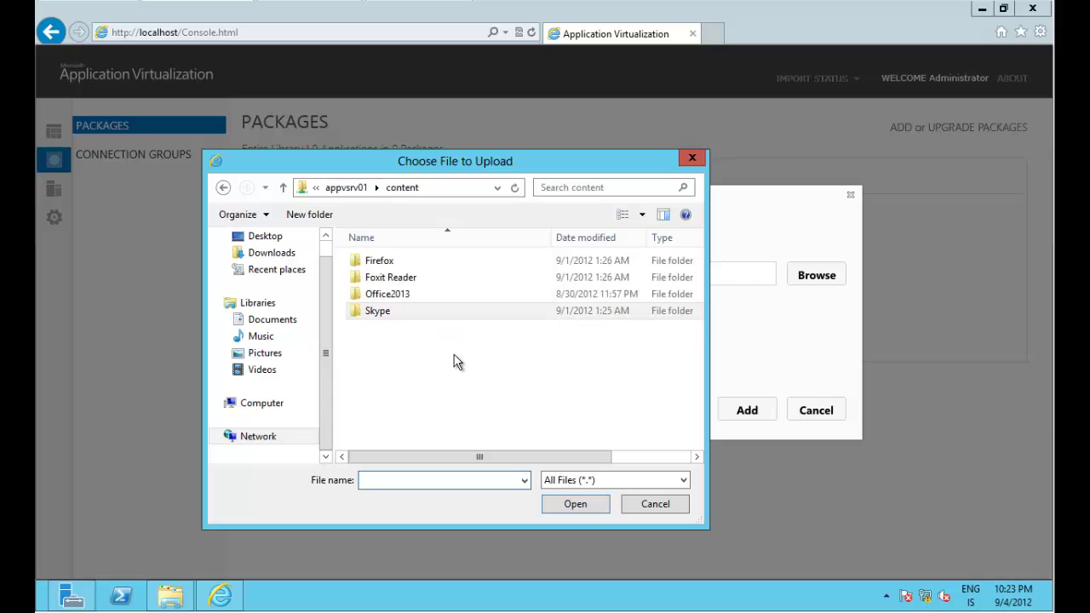
pyautogui.click(476, 189)
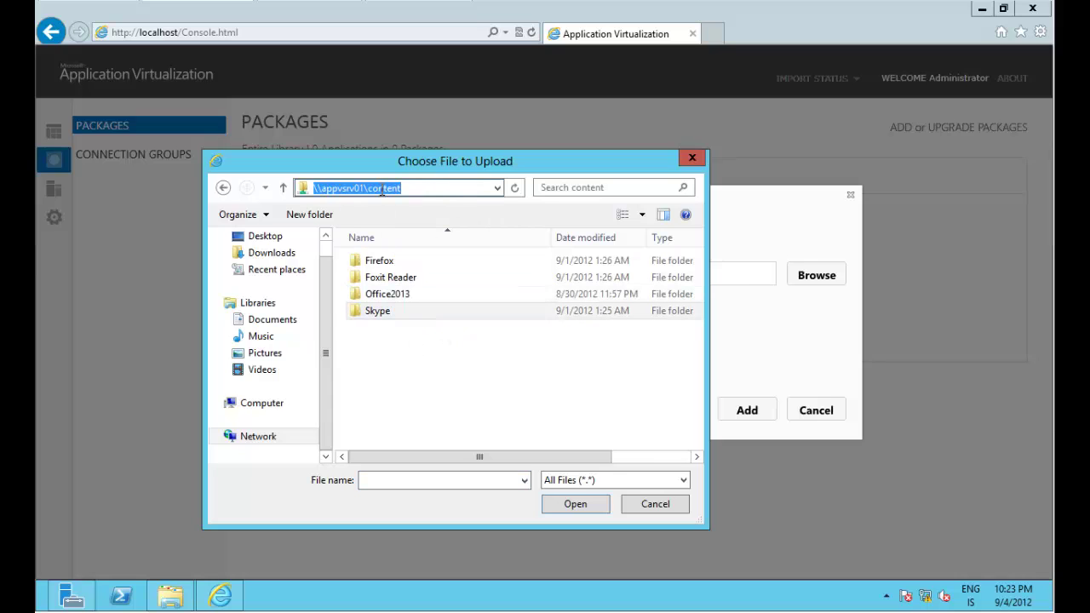
pyautogui.click(395, 296)
pyautogui.doubleClick(394, 299)
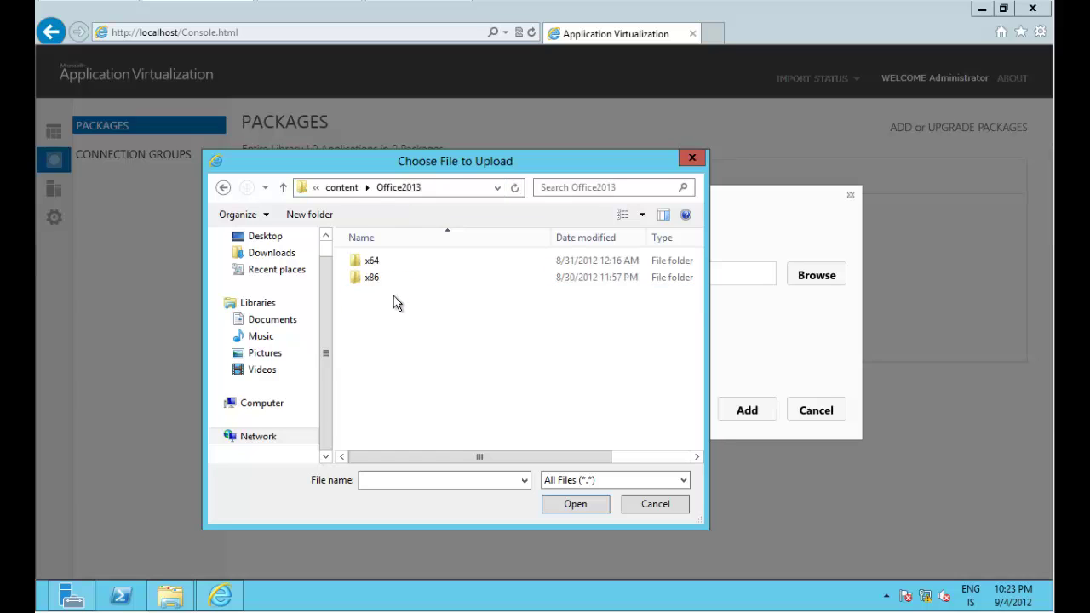
pyautogui.doubleClick(379, 281)
pyautogui.click(501, 262)
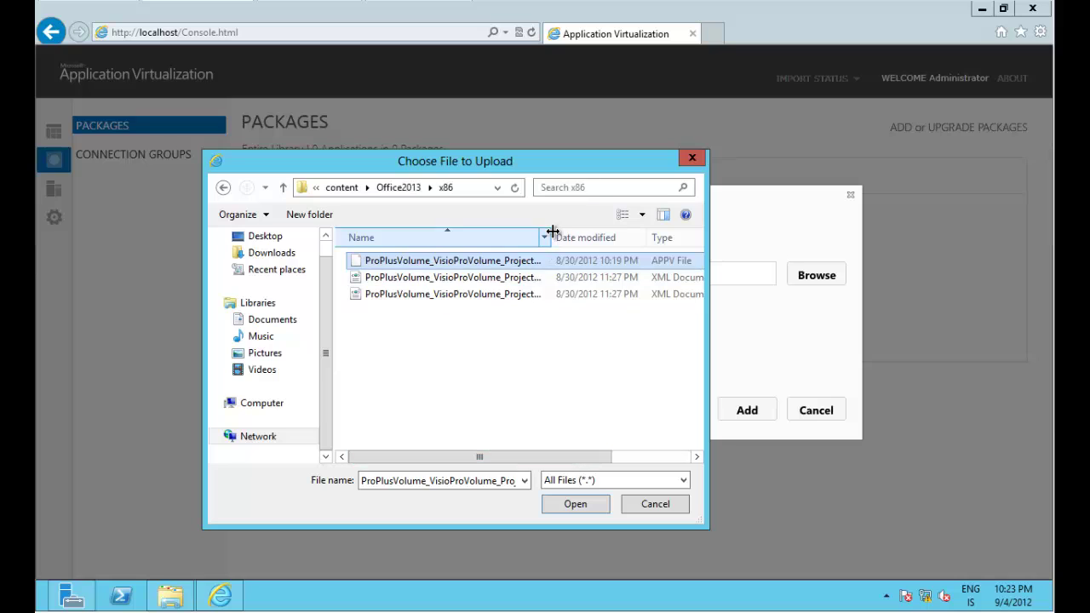
pyautogui.moveTo(550, 238); pyautogui.dragTo(682, 236)
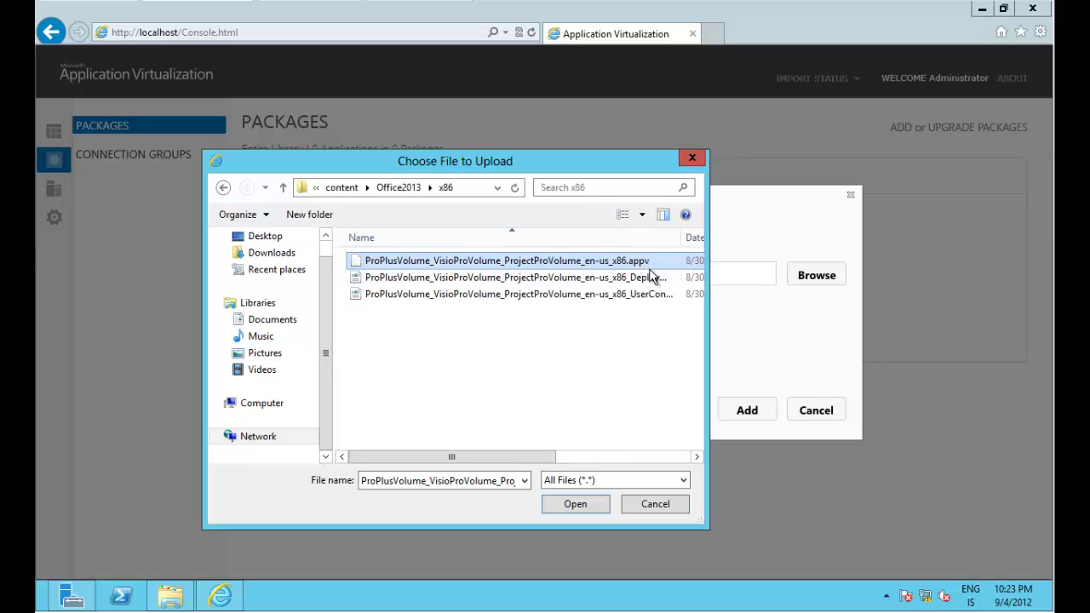
pyautogui.click(573, 504)
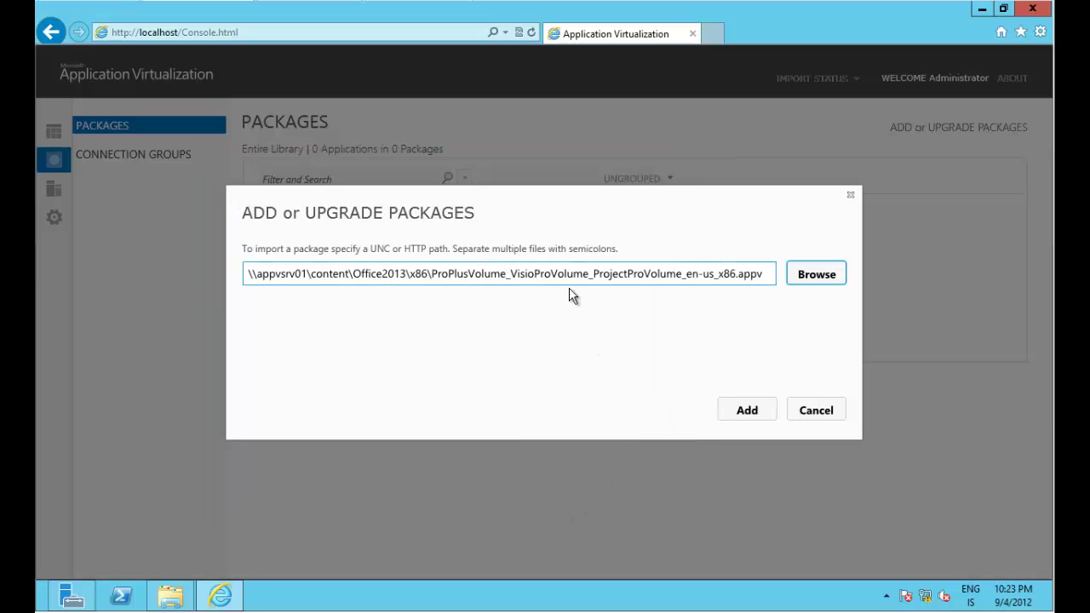
# Import the Office 2013 package and show its details: version 0.0.0.0, unpublished, 18 applications.
pyautogui.click(731, 410)
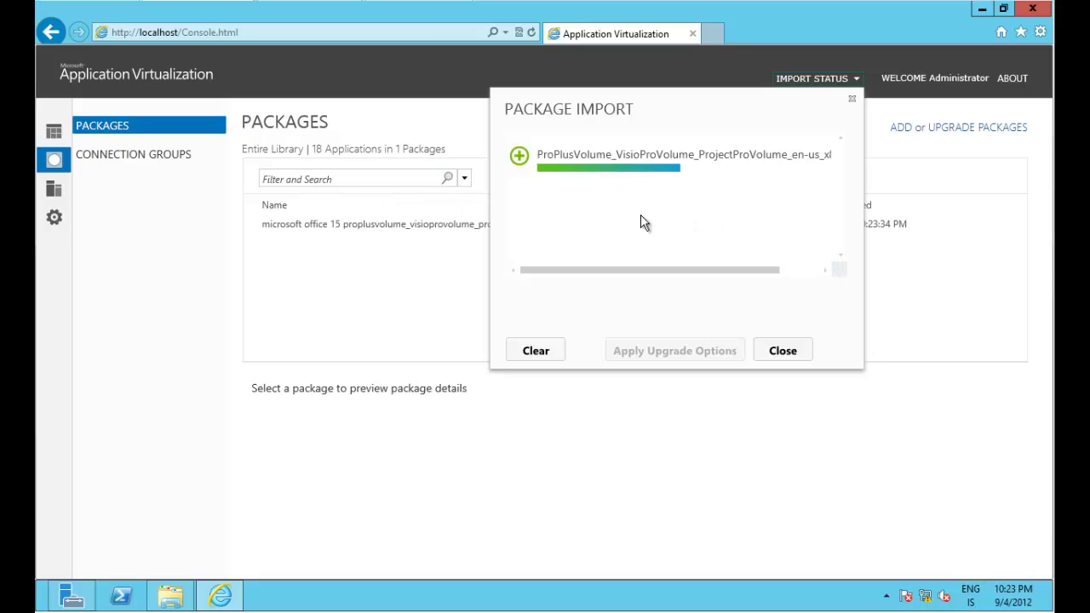
pyautogui.click(780, 349)
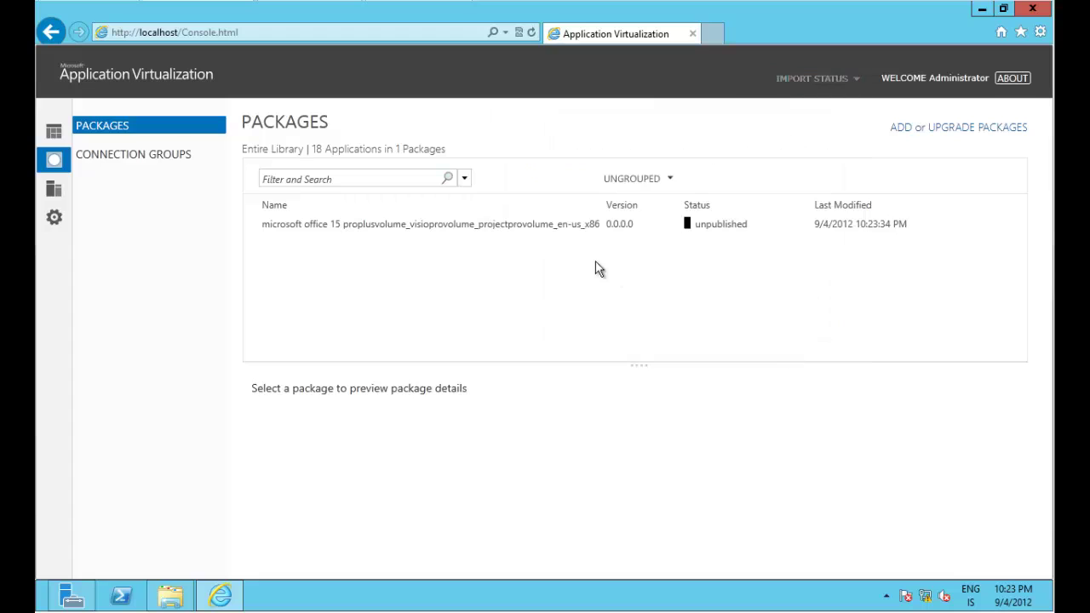
pyautogui.click(443, 226)
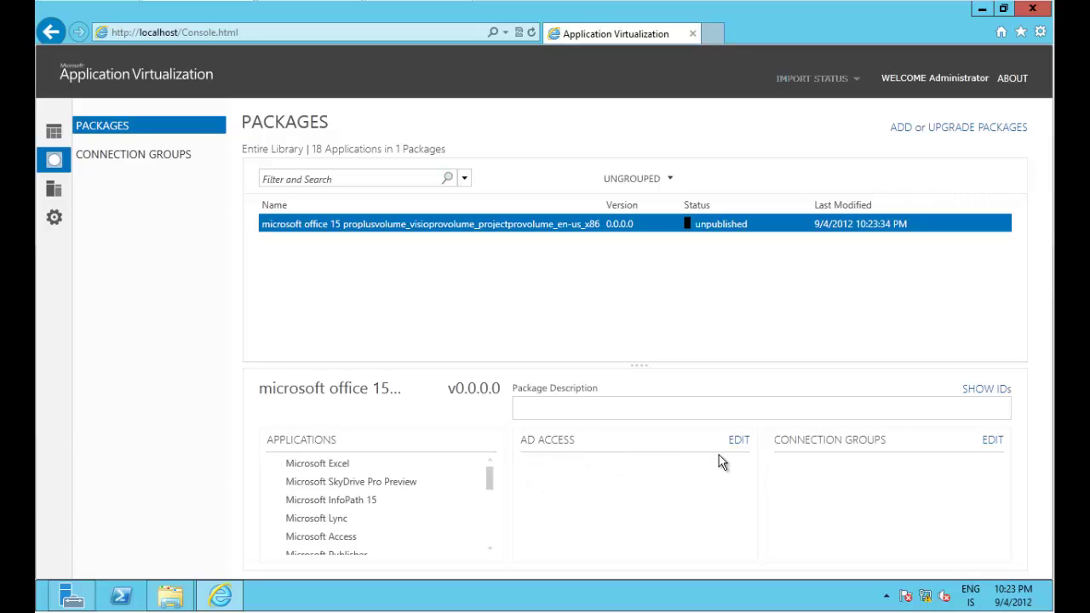
# Look up and select the Appv_Admins group in the Office package's AD access settings.
pyautogui.click(738, 442)
pyautogui.click(374, 411)
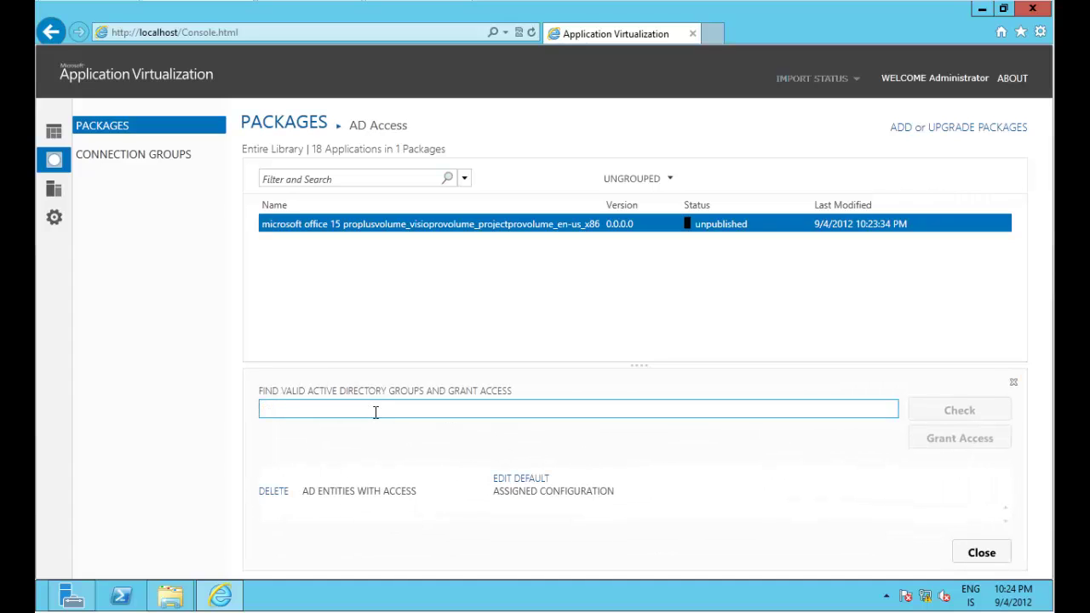
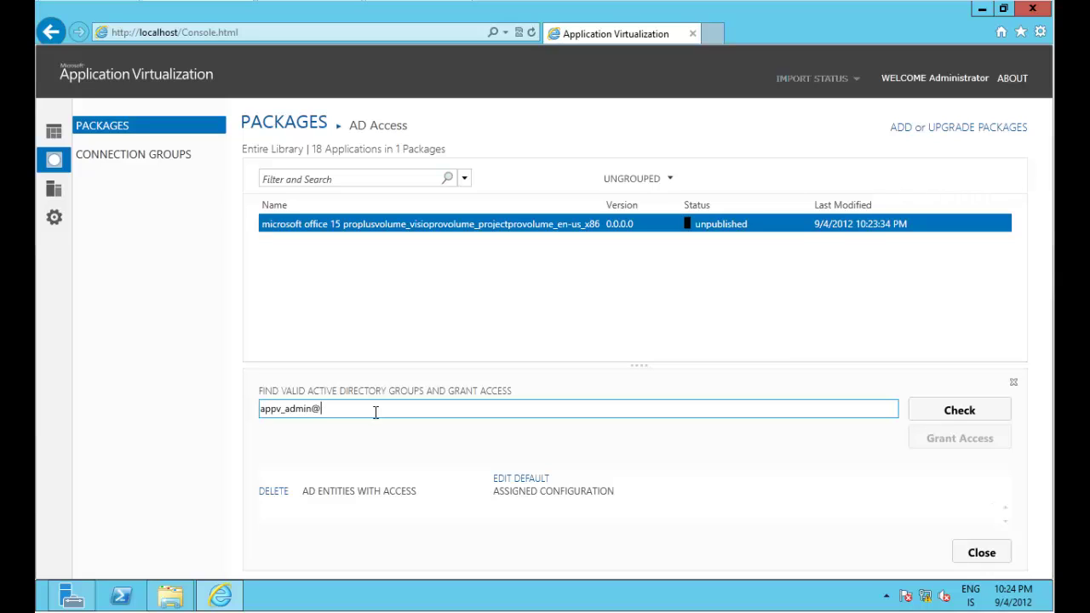
pyautogui.click(981, 411)
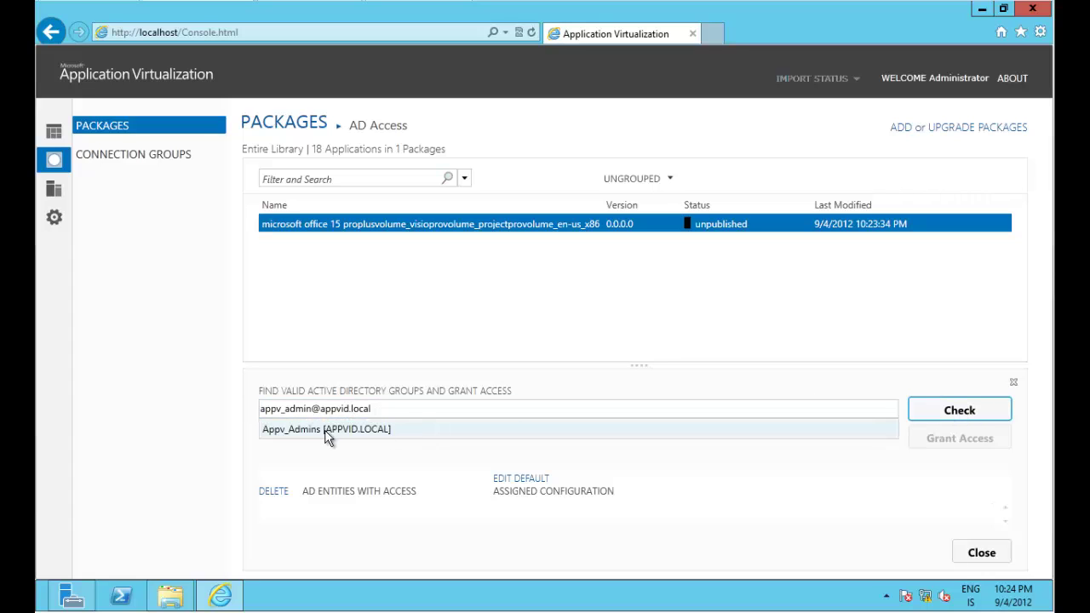
pyautogui.click(328, 429)
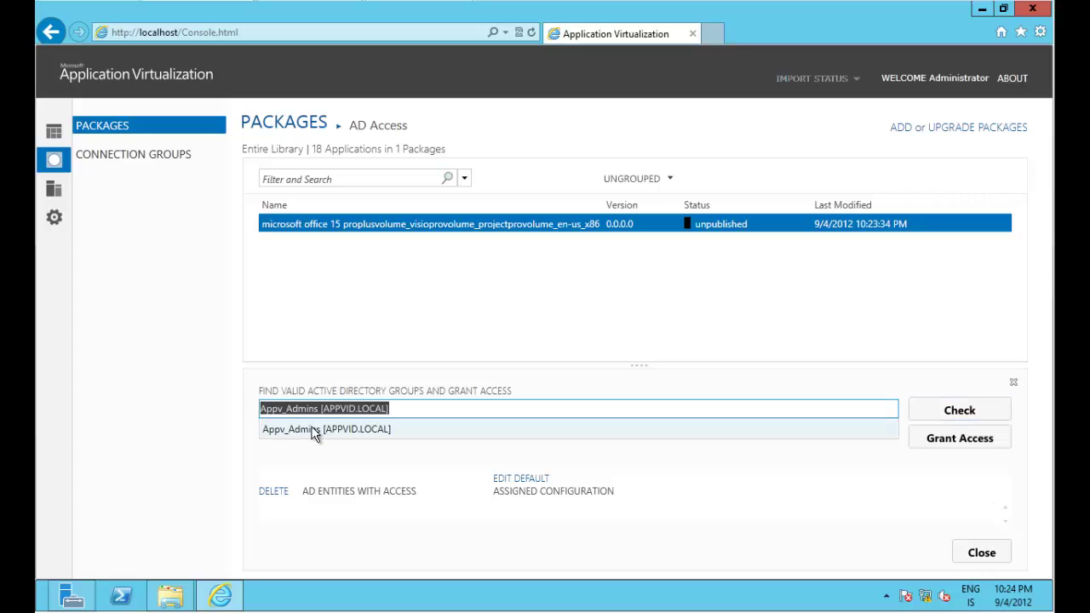
# Grant Appv_Admins access and publish the Office 2013 package.
pyautogui.click(958, 442)
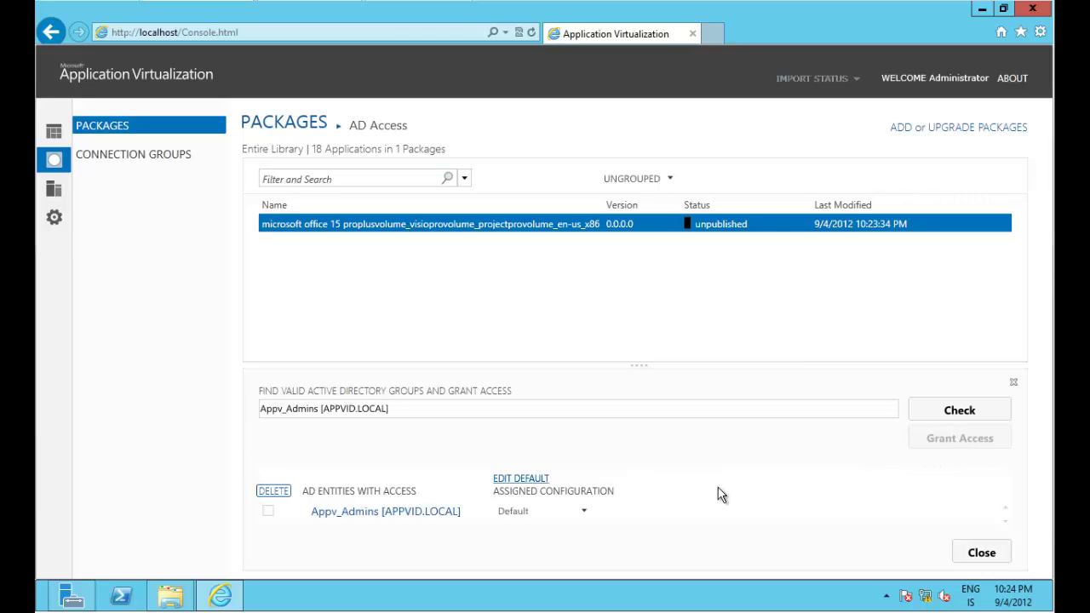
pyautogui.click(981, 552)
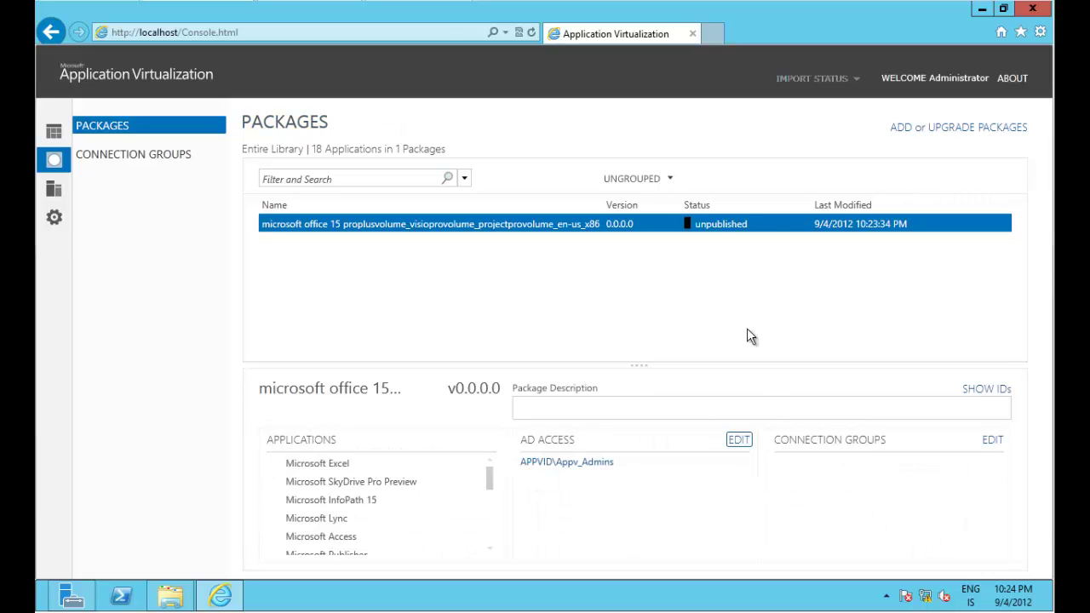
pyautogui.rightClick(686, 226)
pyautogui.click(703, 242)
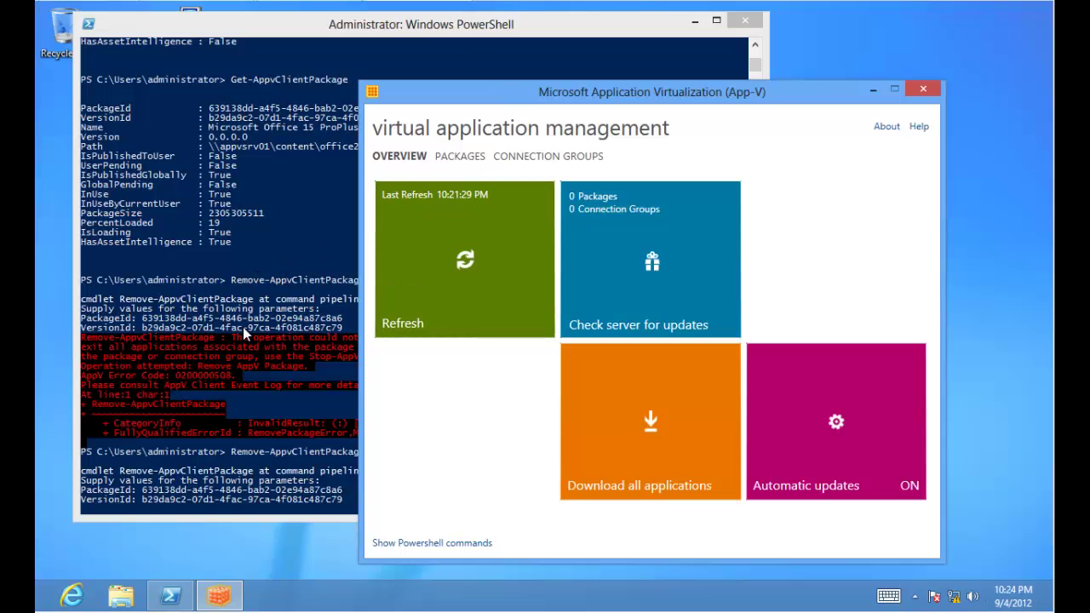
# Bring the PowerShell console back to check the pending package removal.
pyautogui.click(242, 327)
pyautogui.click(696, 20)
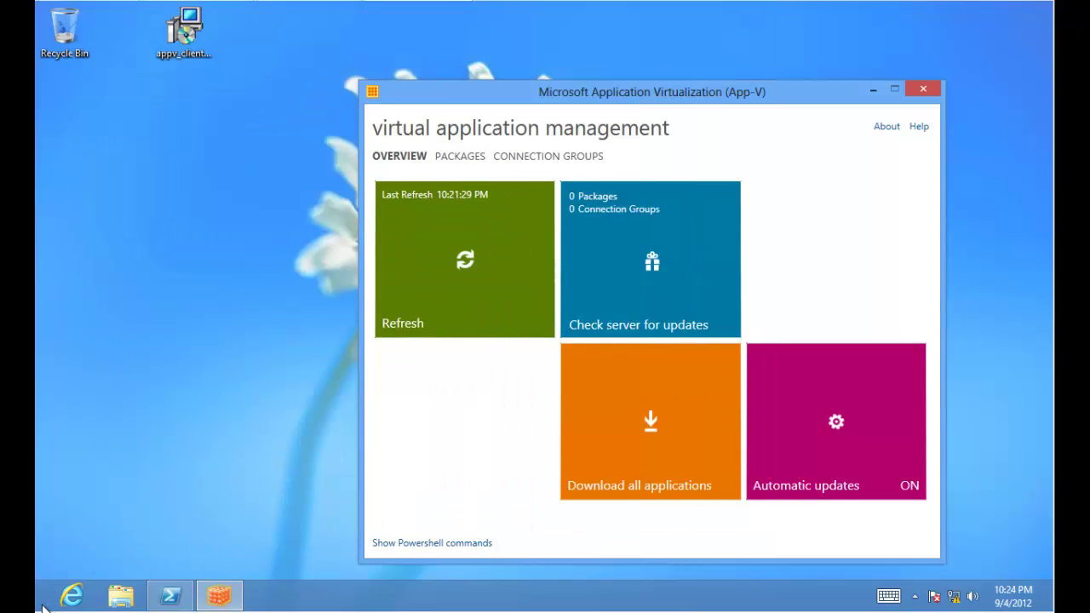
pyautogui.click(170, 595)
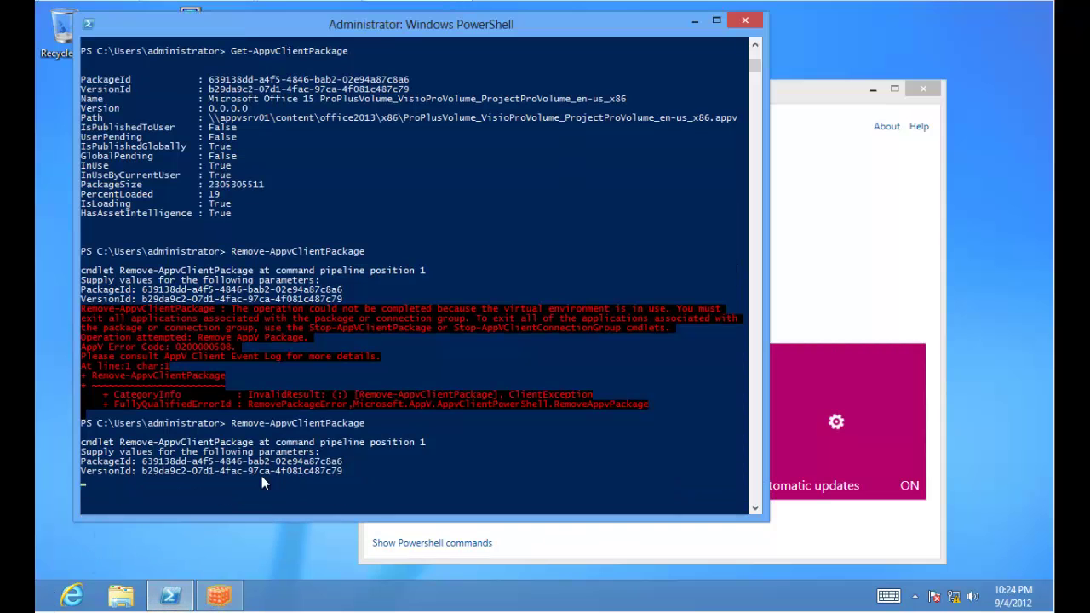
pyautogui.scroll(-1, 262, 483)
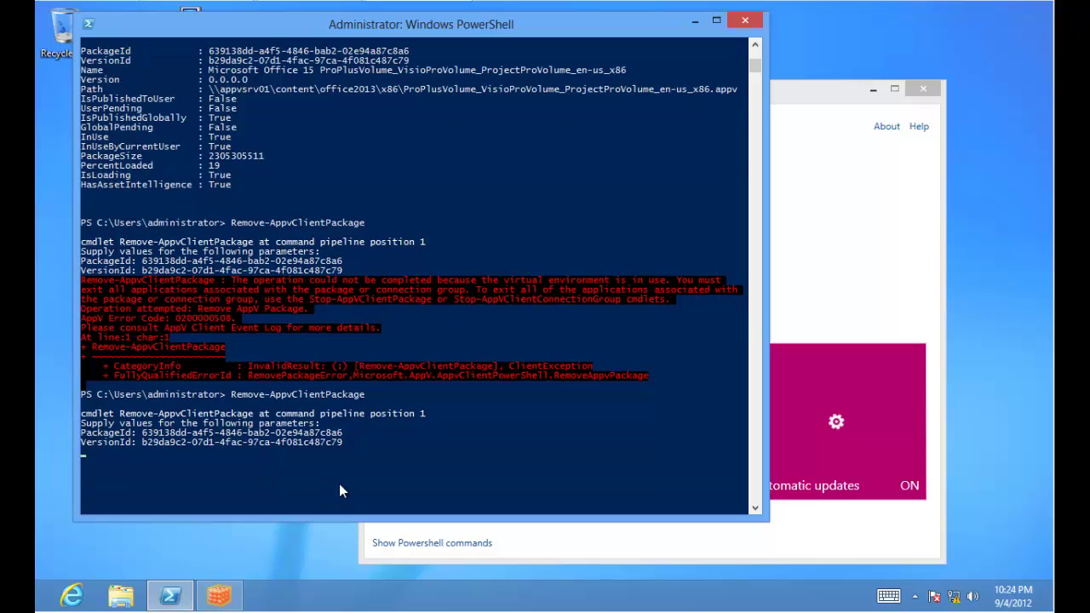
# Search the Start screen for 'power' and bring up Windows PowerShell's options.
pyautogui.click(40, 606)
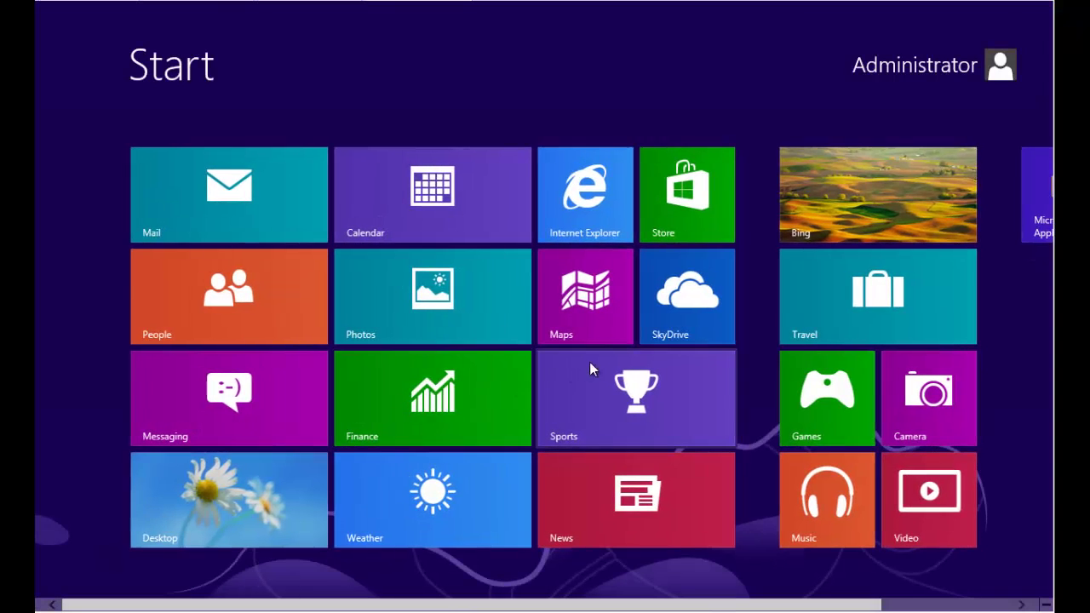
pyautogui.scroll(-2, 695, 355)
pyautogui.scroll(2, 382, 508)
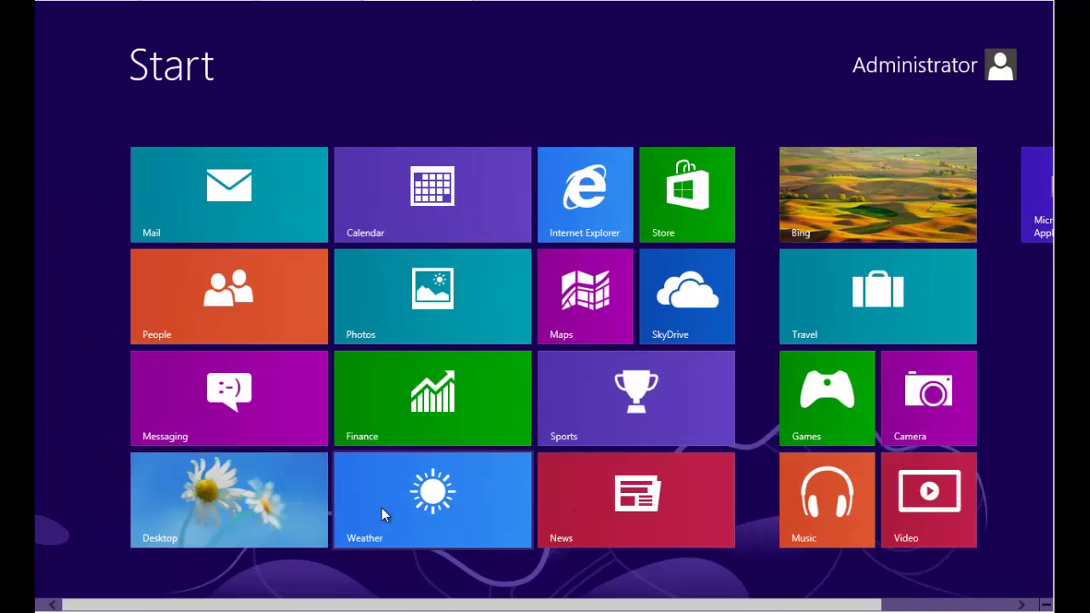
pyautogui.write('power')
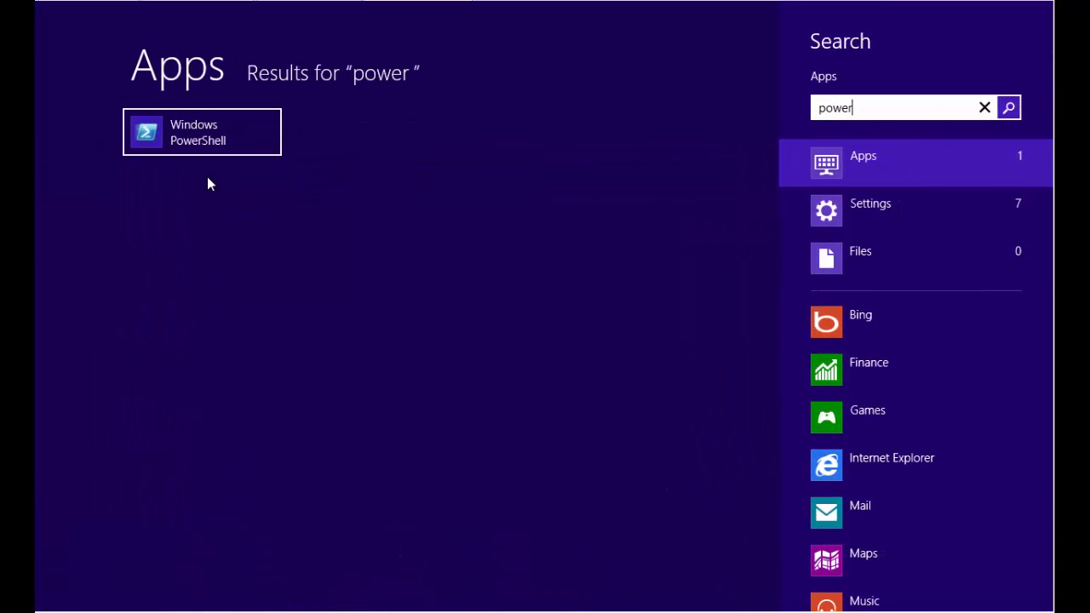
pyautogui.rightClick(207, 158)
# Launch an administrator PowerShell console and run Import-Module appvclient.
pyautogui.click(319, 574)
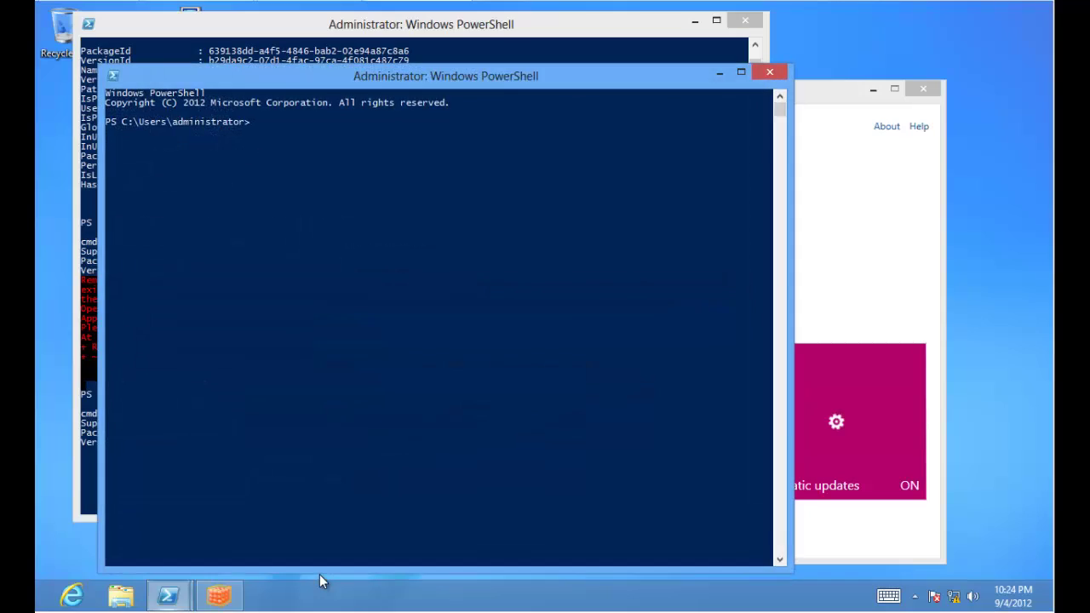
pyautogui.moveTo(402, 86); pyautogui.dragTo(524, 85)
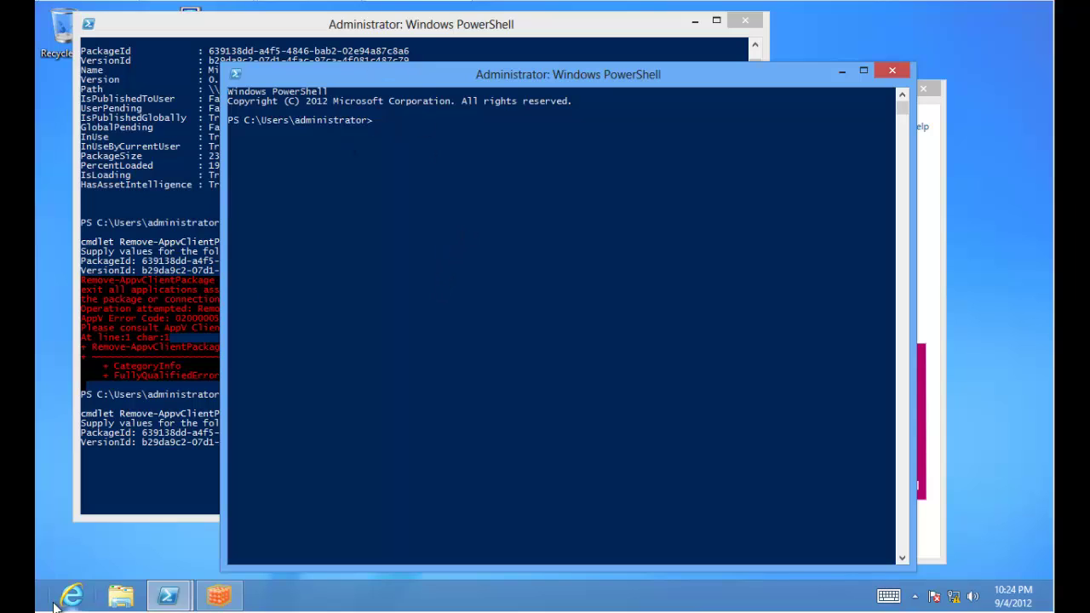
pyautogui.moveTo(35, 611)
pyautogui.write('import-mod')
pyautogui.press('Tab')
pyautogui.write('appvl')
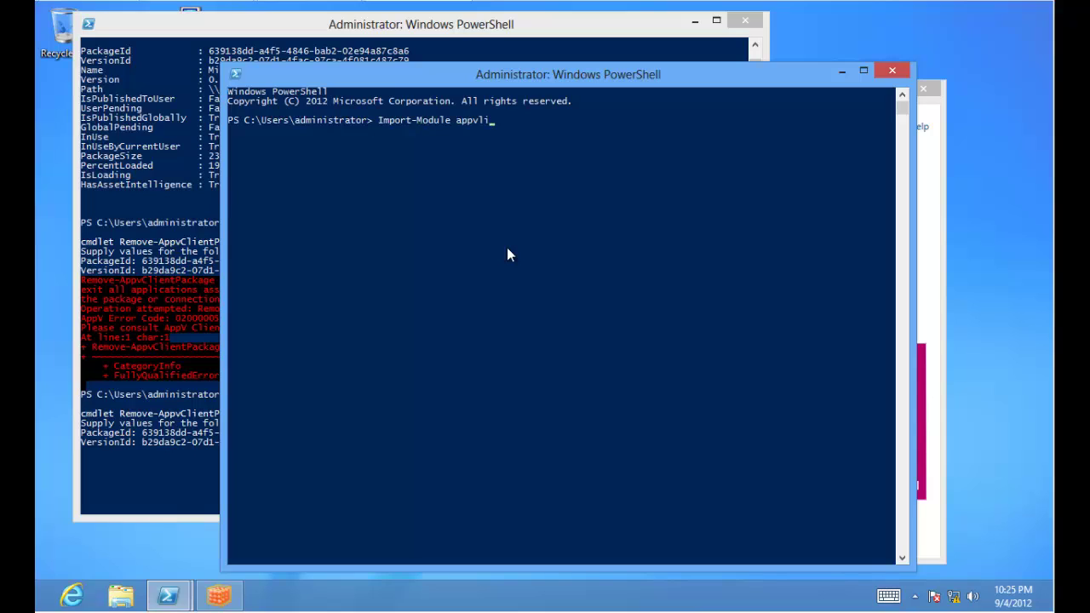
pyautogui.press('BackSpace')
pyautogui.write('client')
pyautogui.press('Return')
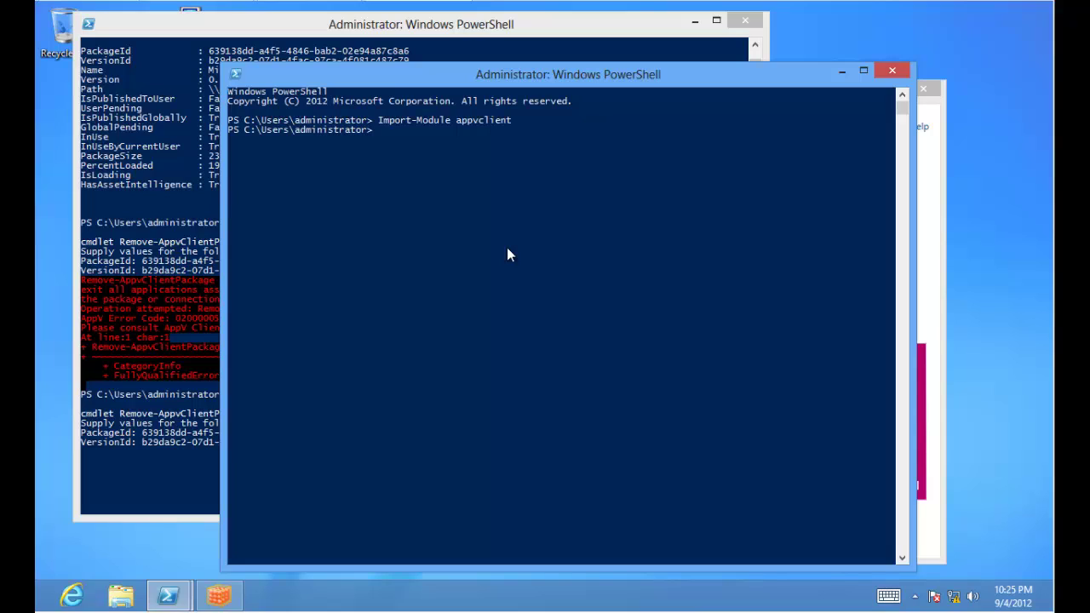
# Run Get-AppvPublishingServer to list AppvSrv01's current settings.
pyautogui.write('set-')
pyautogui.press('BackSpace')
pyautogui.press('BackSpace')
pyautogui.press('BackSpace')
pyautogui.press('BackSpace')
pyautogui.write('get-appvp')
pyautogui.press('Tab')
pyautogui.press('Return')
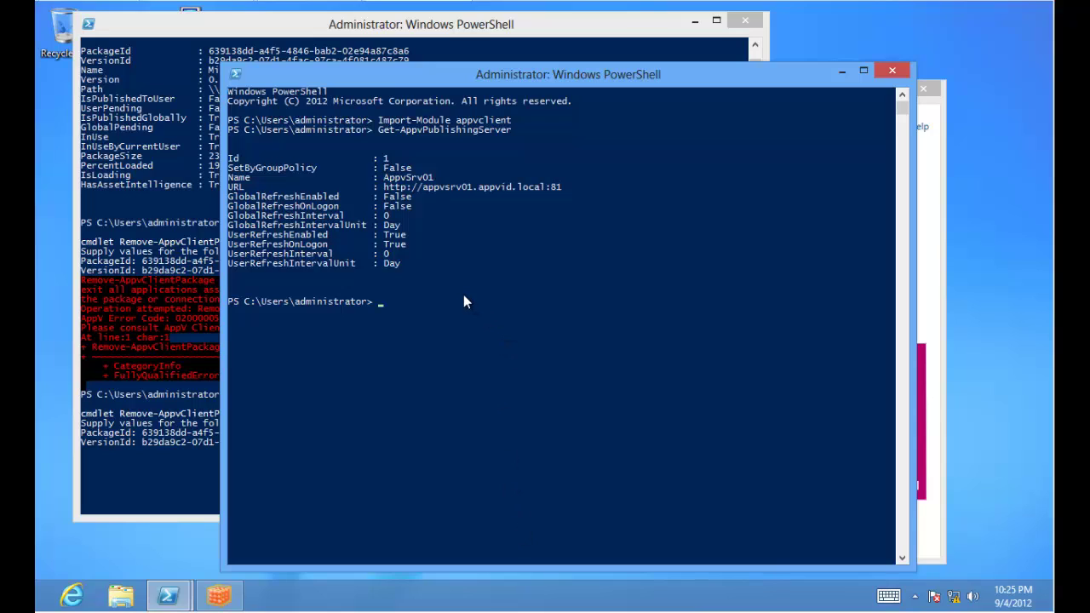
# Set GlobalRefreshEnabled to 1 on publishing server 1 with Set-AppvPublishingServer.
pyautogui.write('set-appvc')
pyautogui.press('Tab')
pyautogui.press('Tab')
pyautogui.press('Tab')
pyautogui.write('-Globa')
pyautogui.press('Tab')
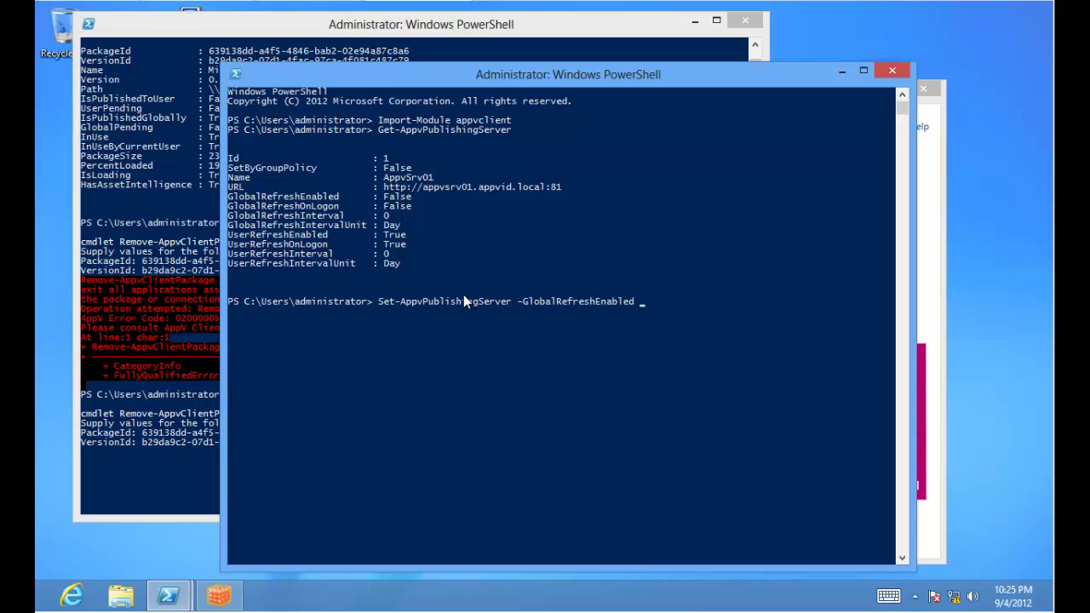
pyautogui.write('1')
pyautogui.press('Return')
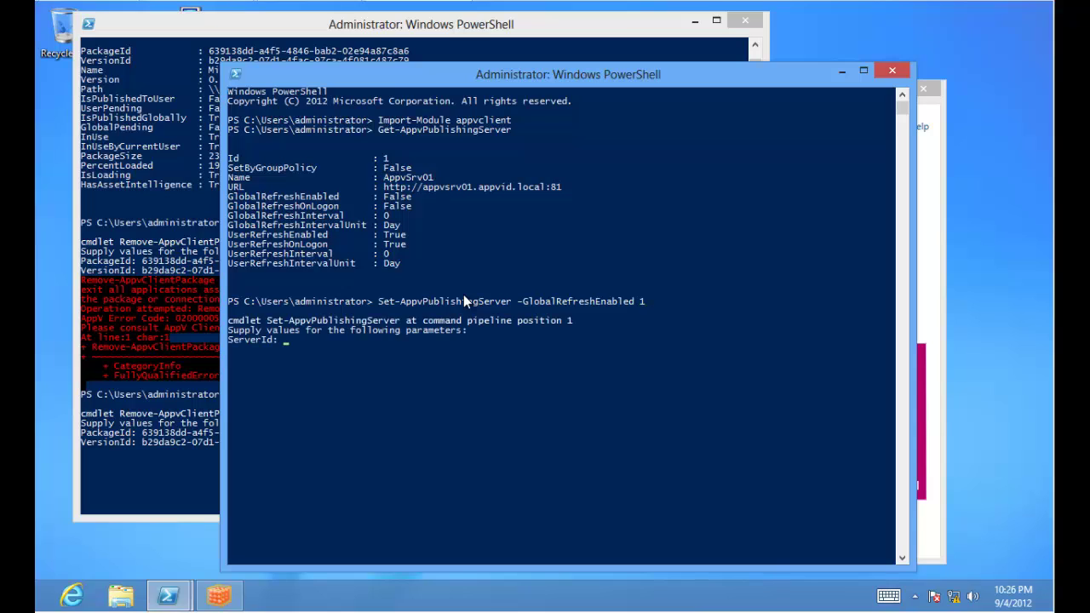
pyautogui.write('1')
pyautogui.press('Return')
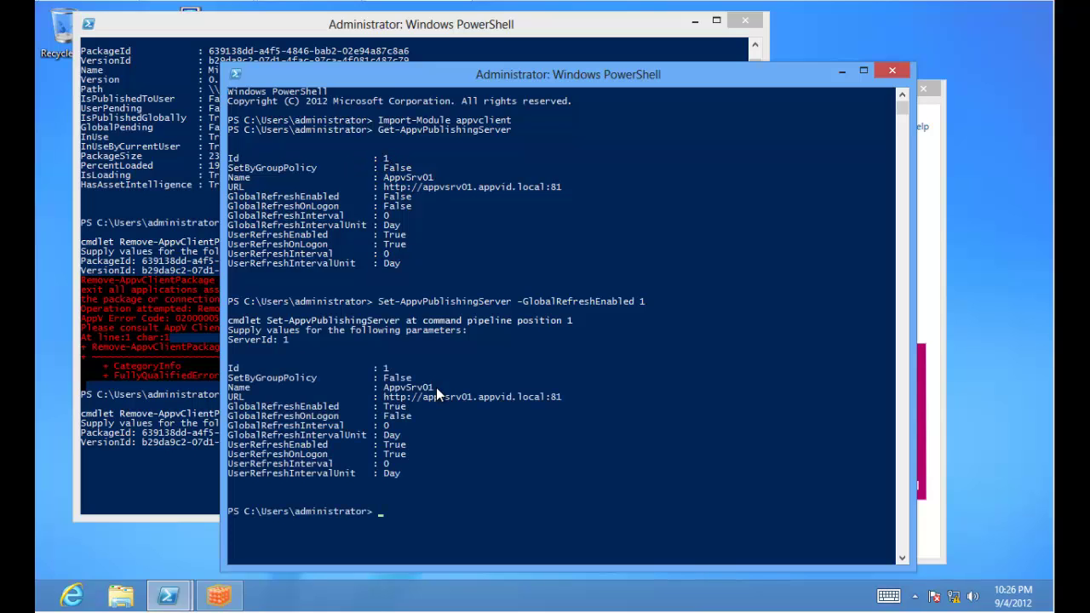
# Set GlobalRefreshOnLogon to 1 on publishing server 1.
pyautogui.press('Up')
pyautogui.press('BackSpace')
pyautogui.press('BackSpace')
pyautogui.press('BackSpace')
pyautogui.press('BackSpace')
pyautogui.press('BackSpace')
pyautogui.press('BackSpace')
pyautogui.press('BackSpace')
pyautogui.press('BackSpace')
pyautogui.press('BackSpace')
pyautogui.press('BackSpace')
pyautogui.press('BackSpace')
pyautogui.press('BackSpace')
pyautogui.press('BackSpace')
pyautogui.press('BackSpace')
pyautogui.press('BackSpace')
pyautogui.press('BackSpace')
pyautogui.press('BackSpace')
pyautogui.press('BackSpace')
pyautogui.press('BackSpace')
pyautogui.press('BackSpace')
pyautogui.press('BackSpace')
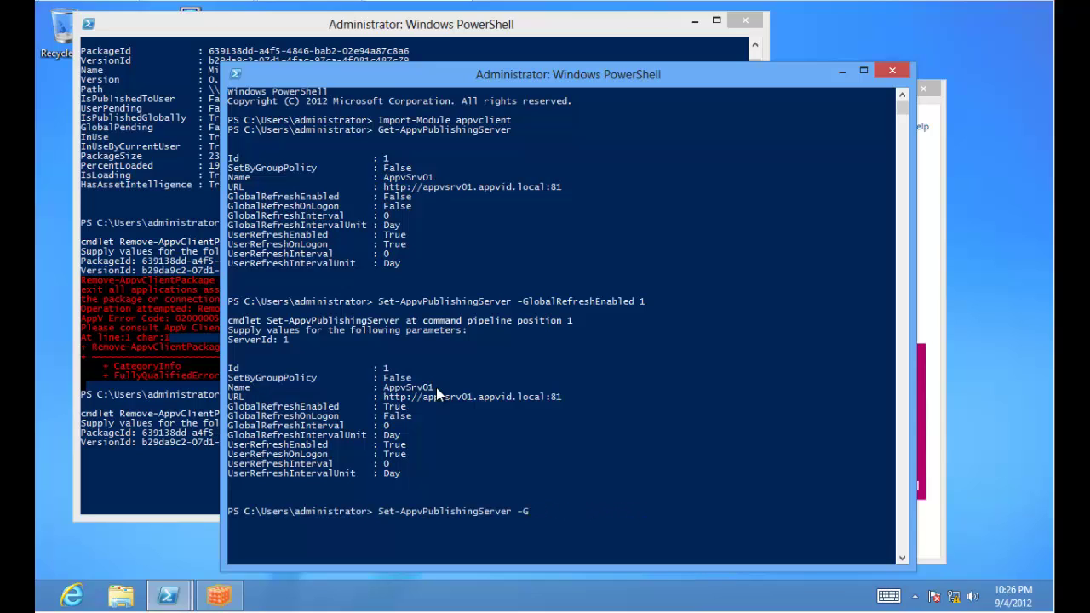
pyautogui.press('BackSpace')
pyautogui.write('globa')
pyautogui.press('Tab')
pyautogui.press('Tab')
pyautogui.write('1')
pyautogui.press('Return')
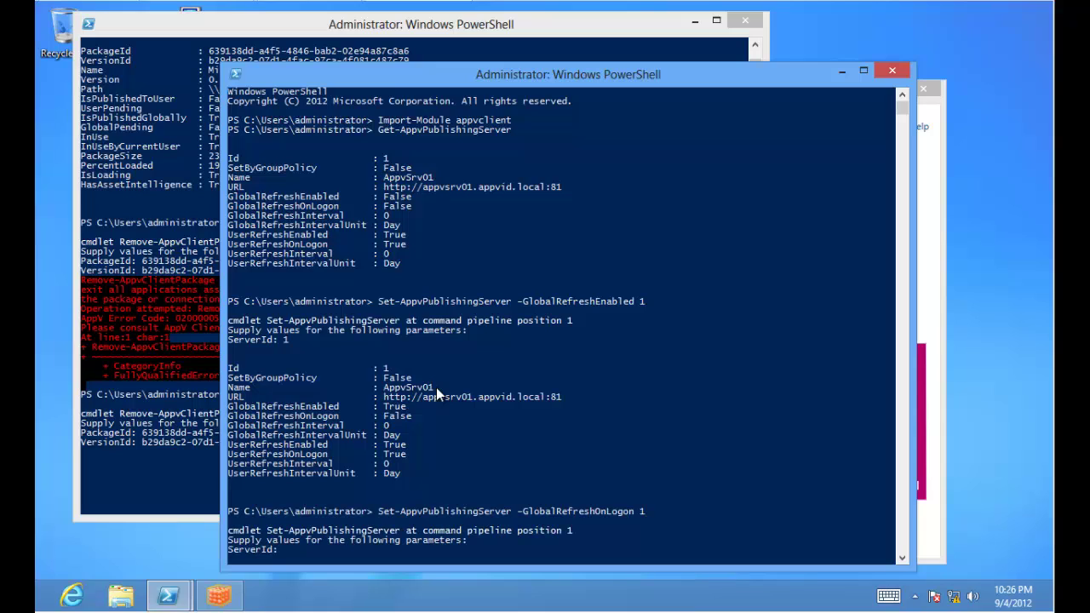
pyautogui.write('1')
pyautogui.press('Return')
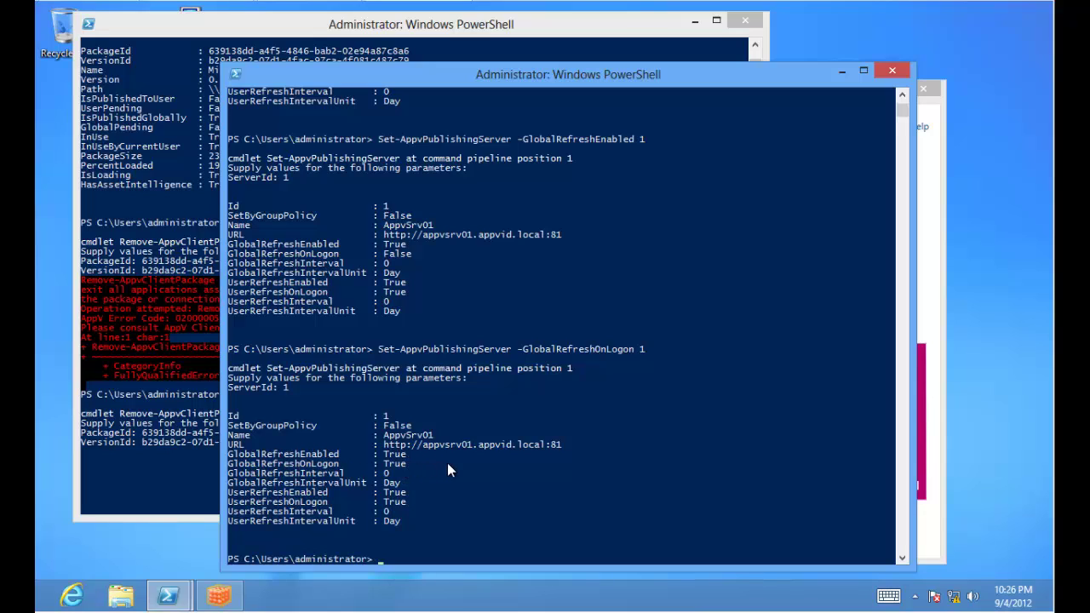
# Run Sync-AppvPublishingServer against server 1.
pyautogui.write('sync-app')
pyautogui.press('Tab')
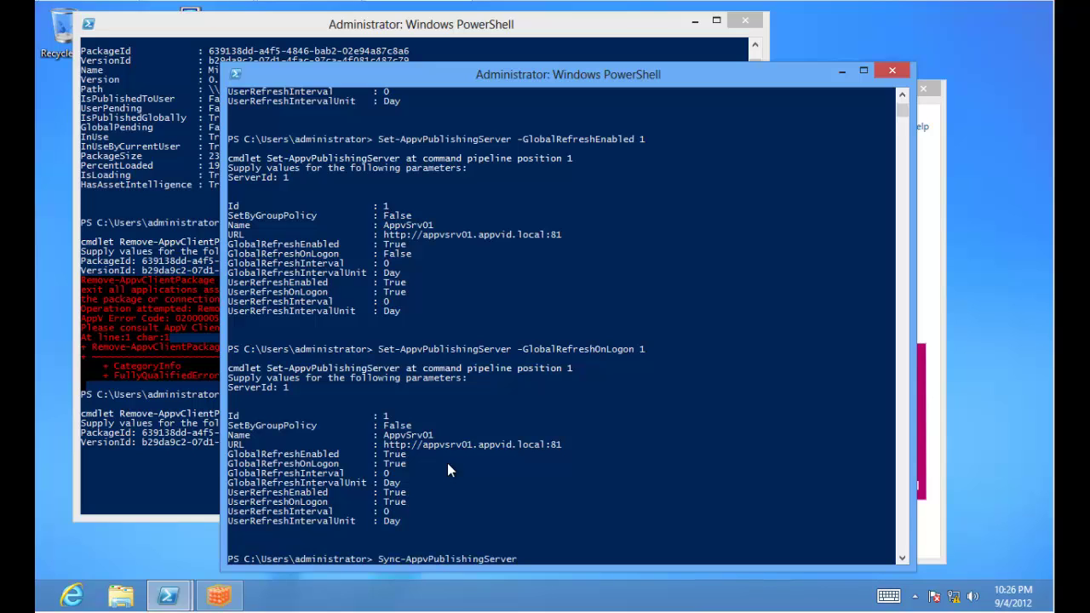
pyautogui.press('Return')
pyautogui.write('1')
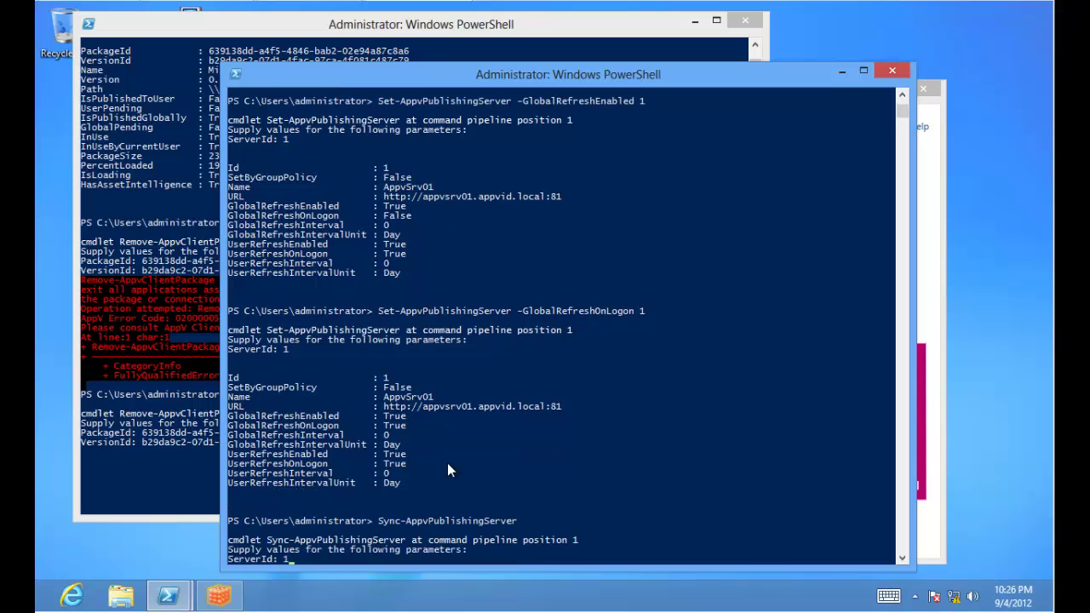
pyautogui.press('Return')
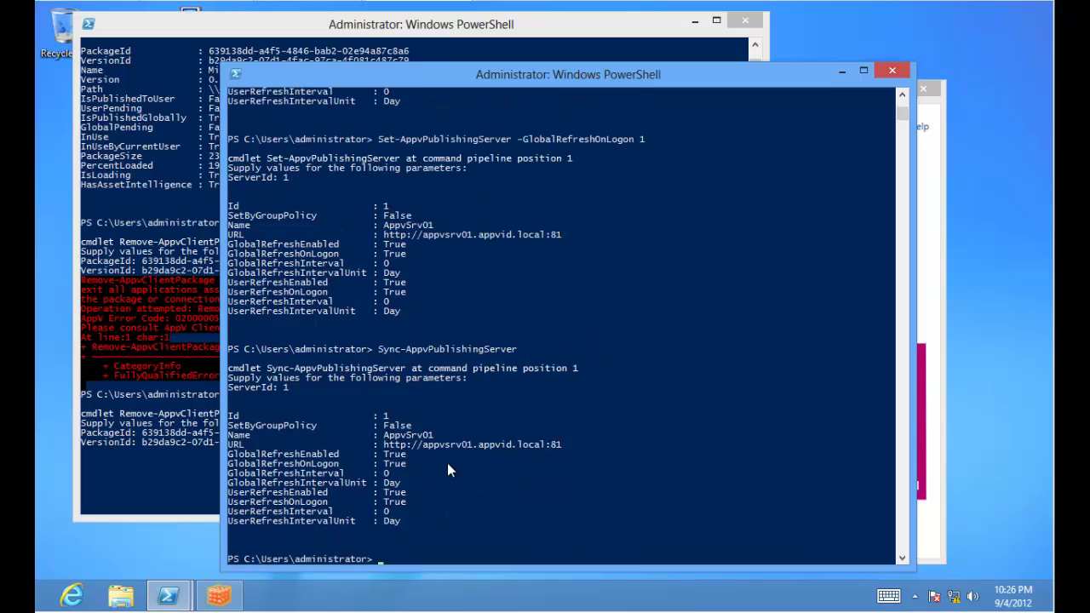
# Check the App-V client for server updates and compare with the PowerShell sync output.
pyautogui.click(219, 595)
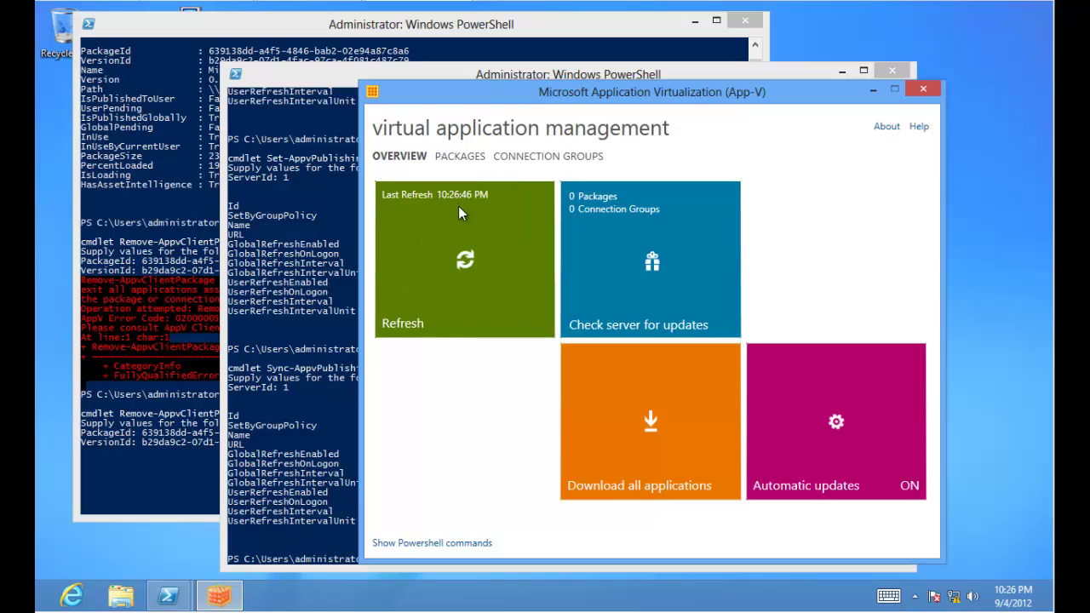
pyautogui.click(608, 225)
pyautogui.click(316, 297)
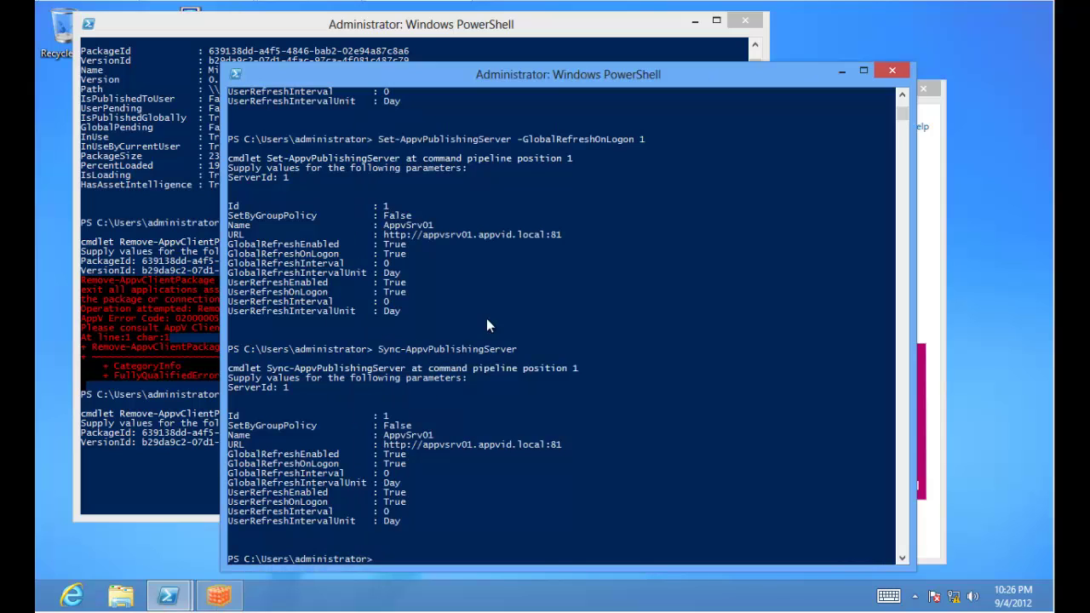
pyautogui.click(930, 315)
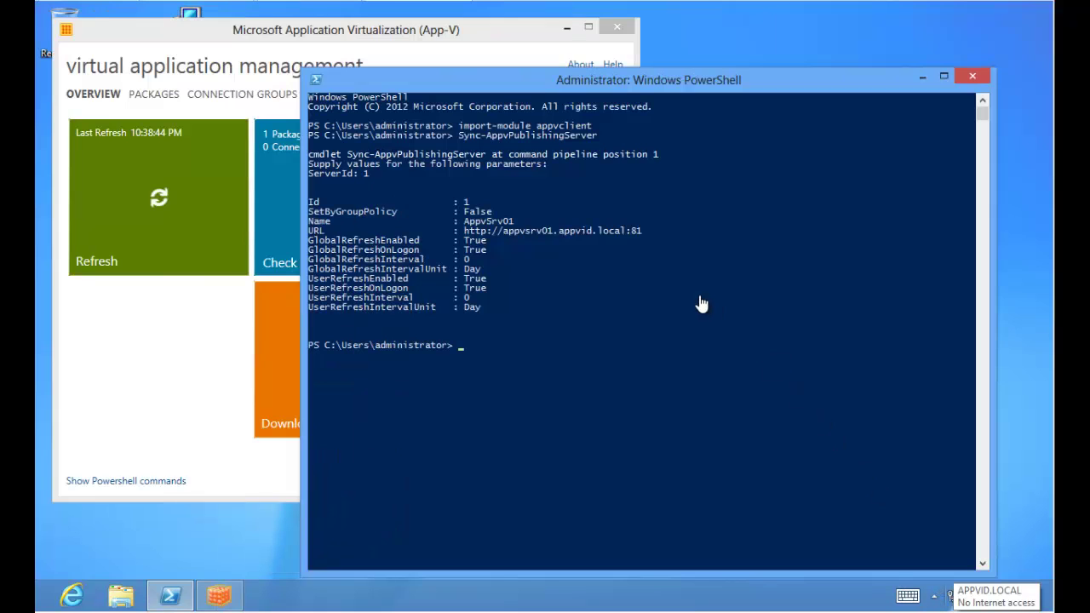
# Verify in the Appv_Clients group's Members list that WIN8APPV is included.
pyautogui.click(460, 40)
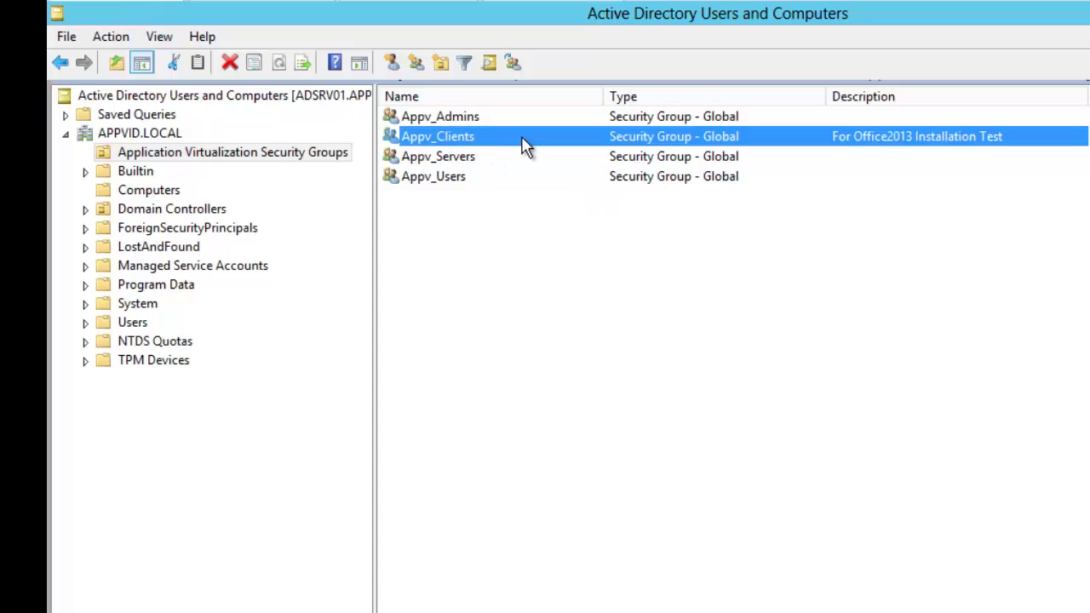
pyautogui.doubleClick(937, 138)
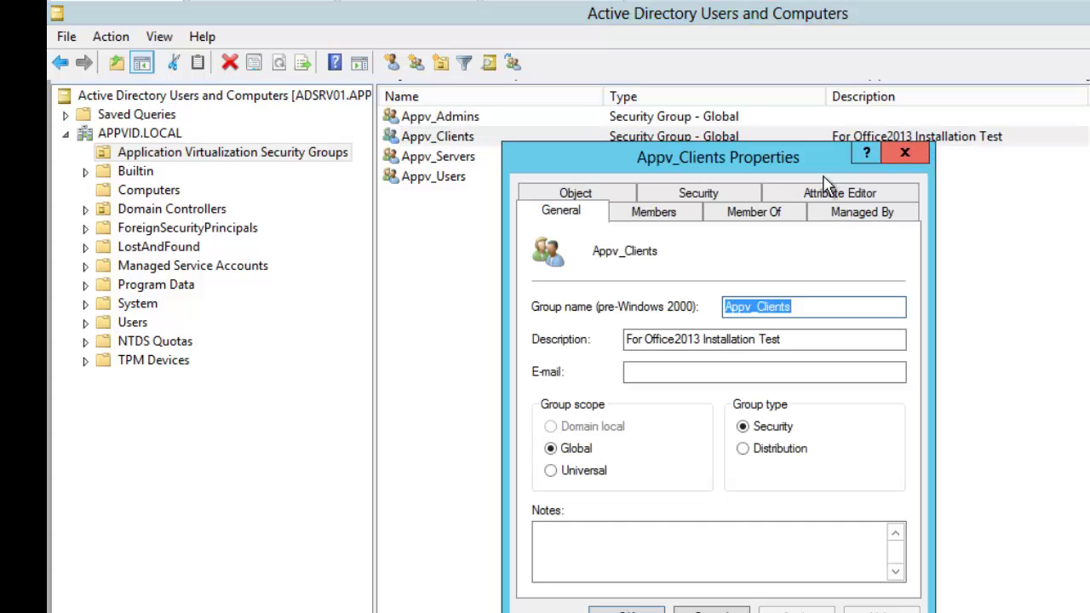
pyautogui.click(672, 220)
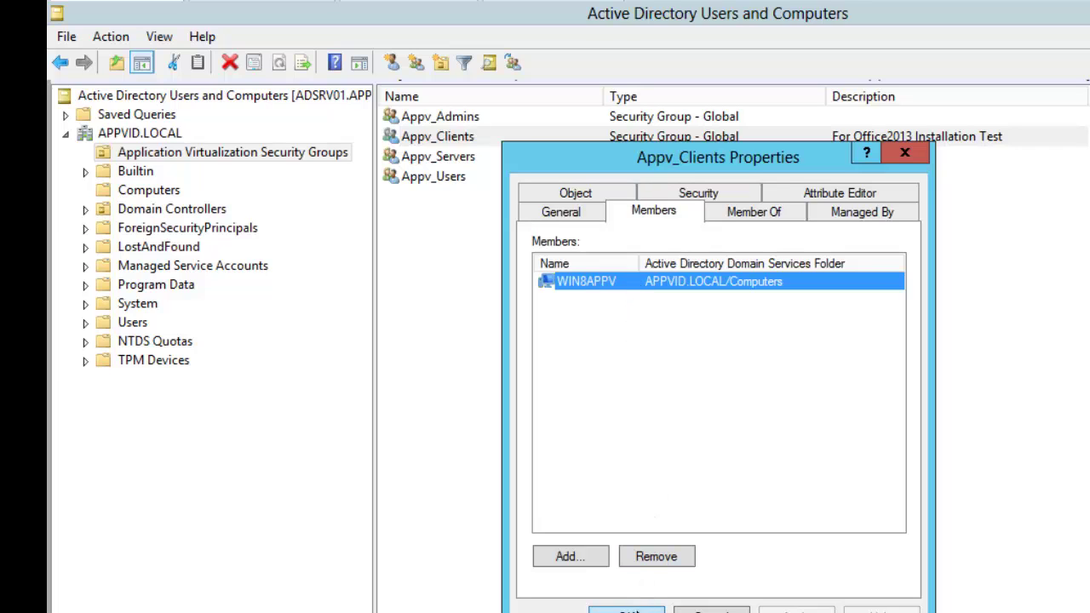
pyautogui.click(630, 609)
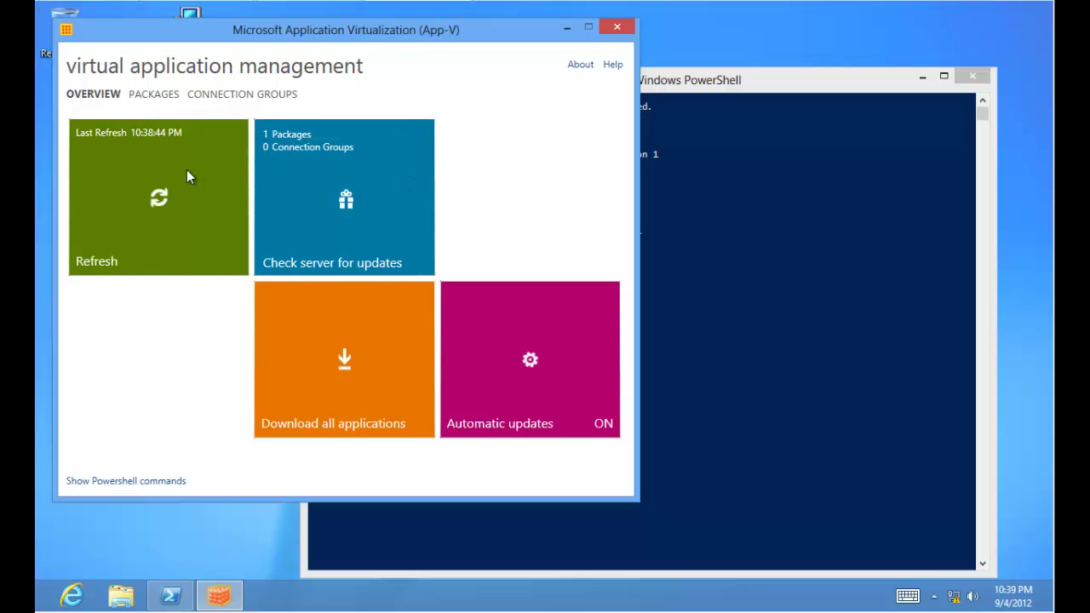
# Refresh the App-V client, view the Office 15 package, and check its Start screen tiles.
pyautogui.click(187, 171)
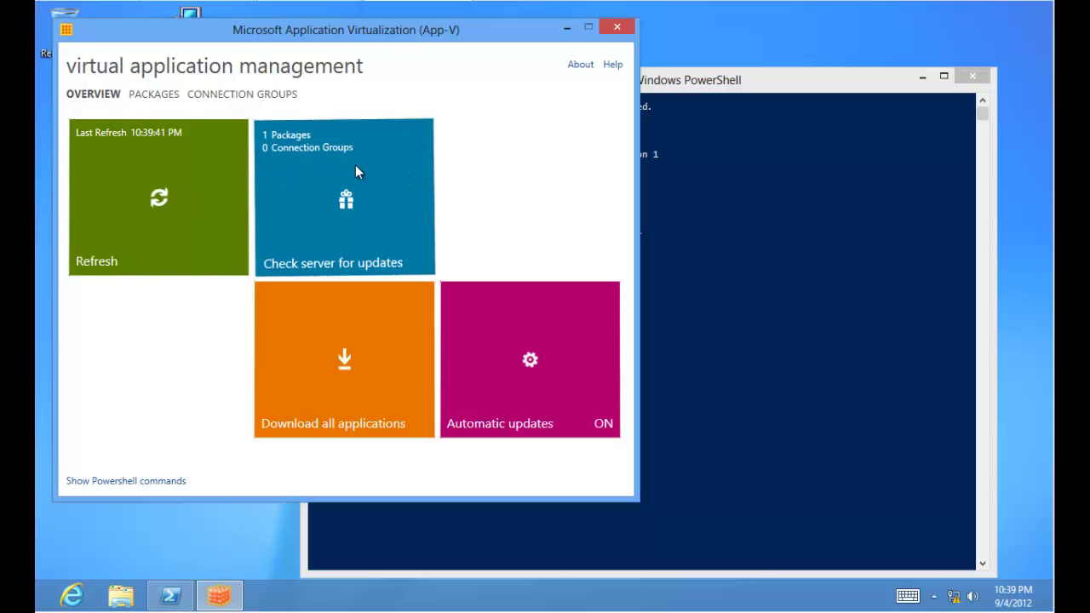
pyautogui.click(171, 96)
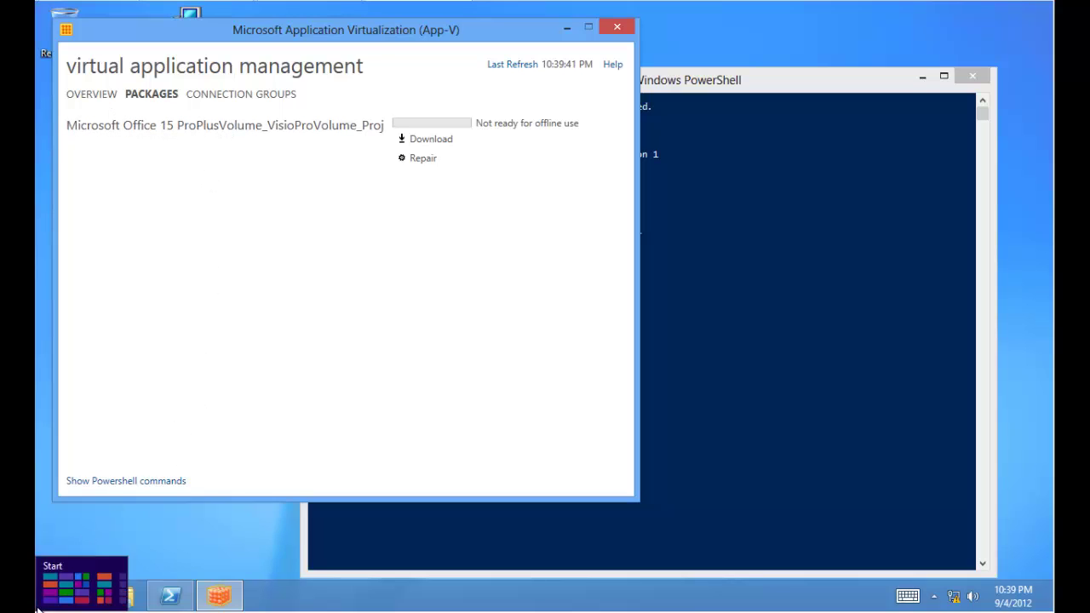
pyautogui.click(52, 596)
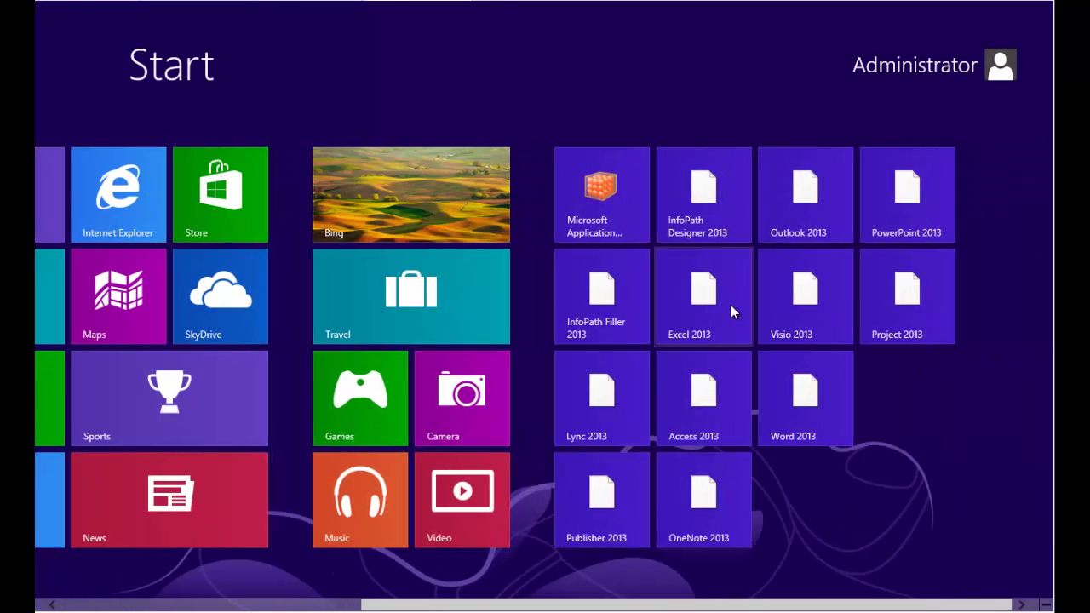
pyautogui.click(586, 223)
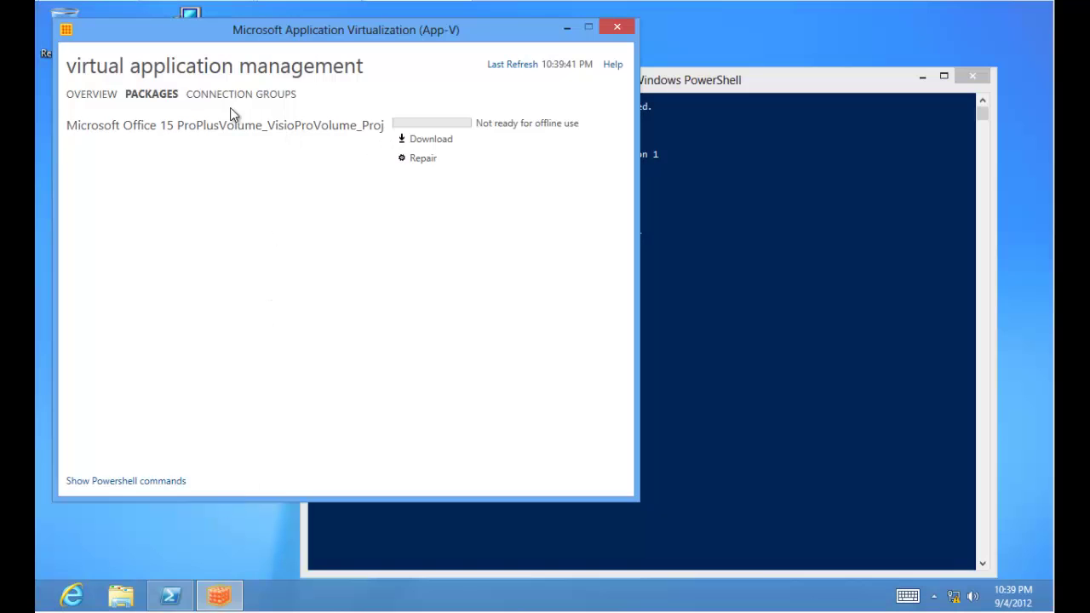
# Start downloading the Office package for offline use and return to the overview.
pyautogui.click(432, 139)
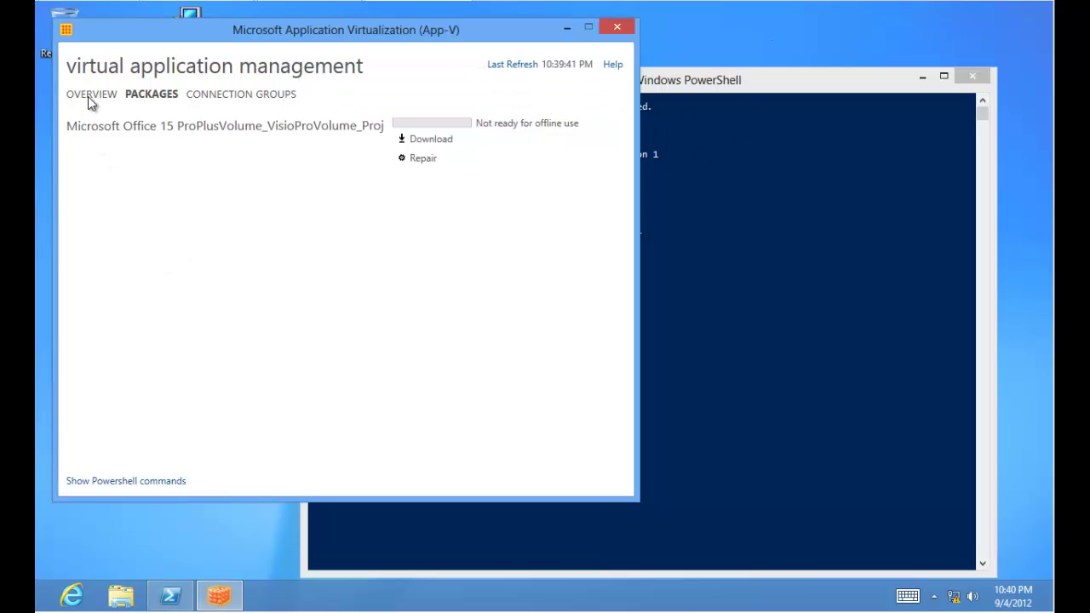
pyautogui.click(88, 97)
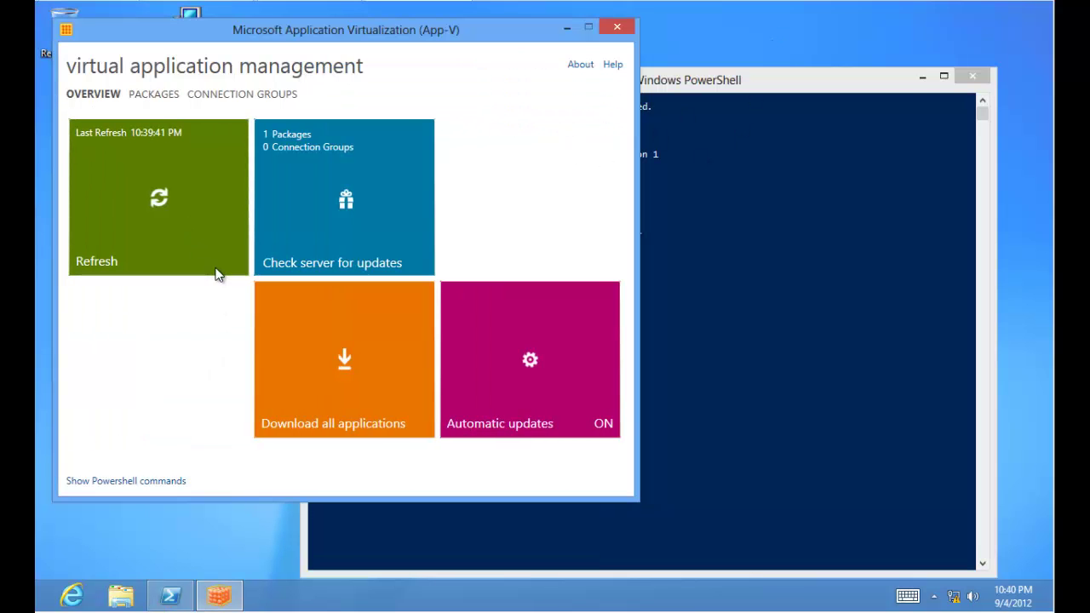
pyautogui.click(155, 95)
pyautogui.click(88, 96)
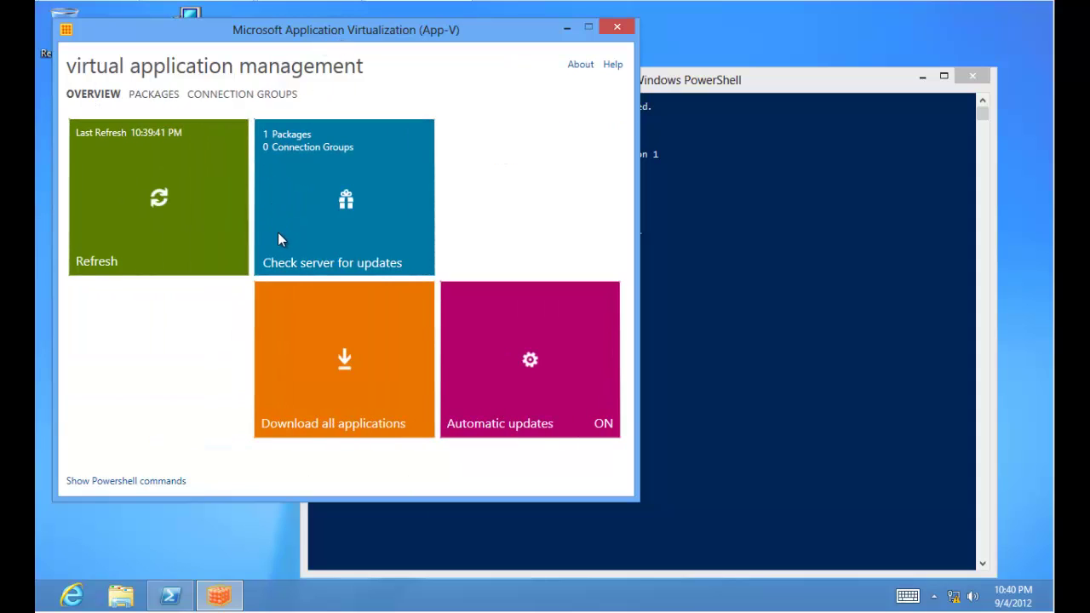